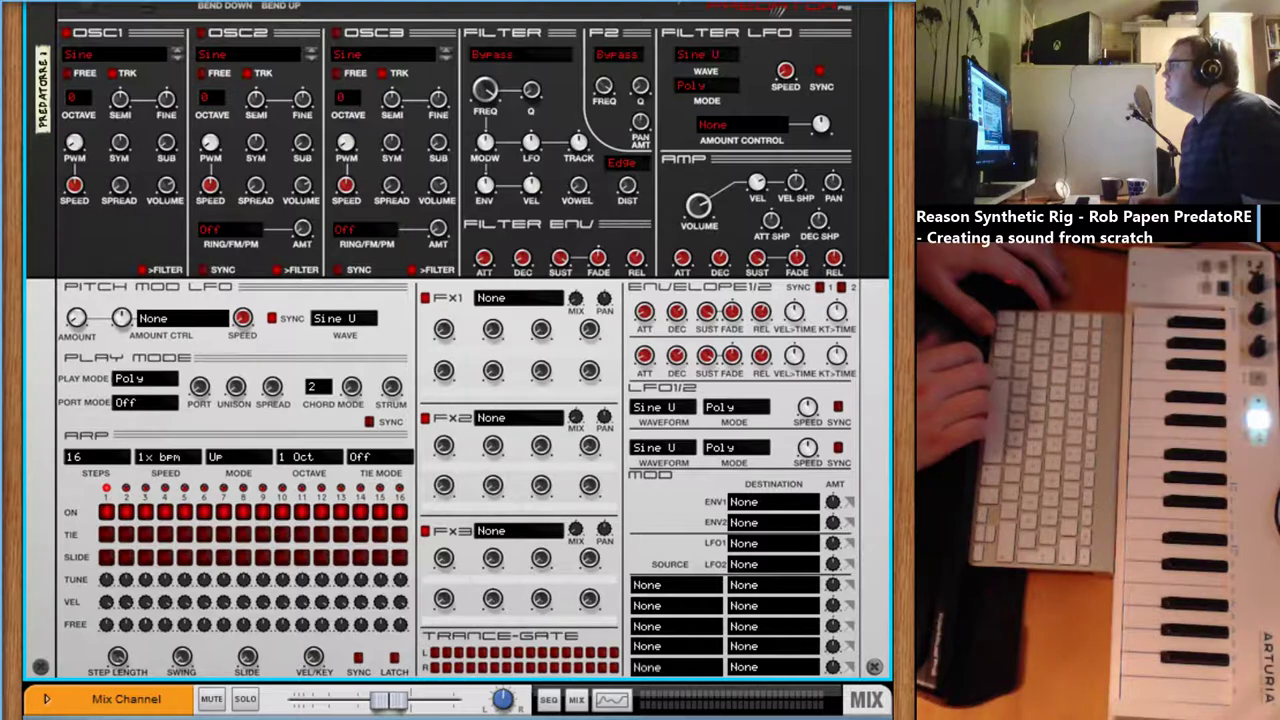
Step: Adjust the PredatoRE amp's main volume and switch oscillator 1's waveform to Saw
scroll(458, 360, "up", 2)
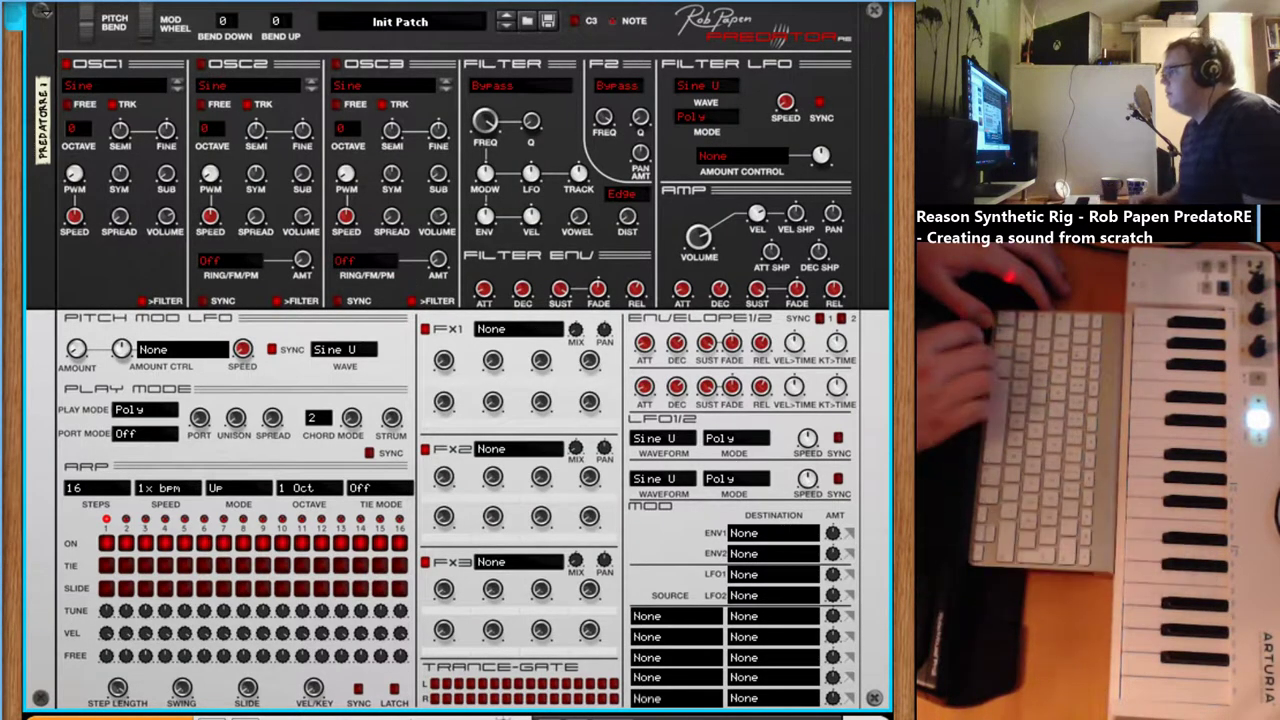
key("F7")
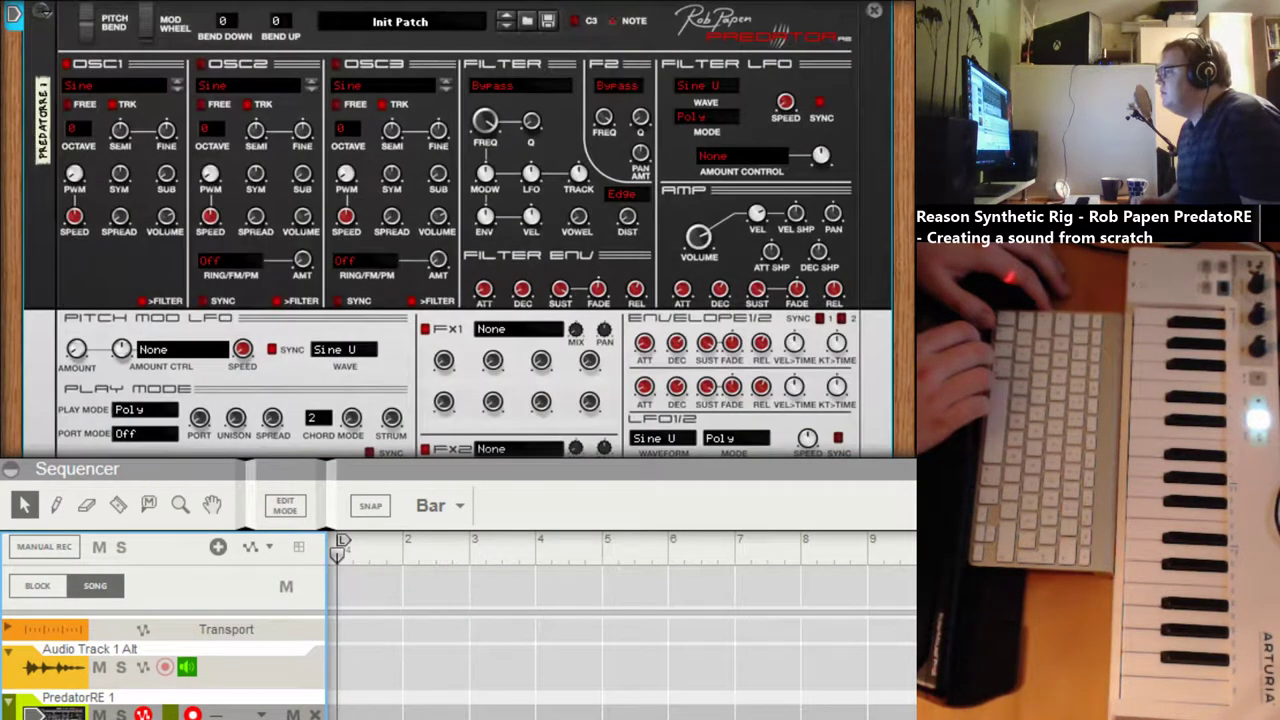
left_click(12, 473)
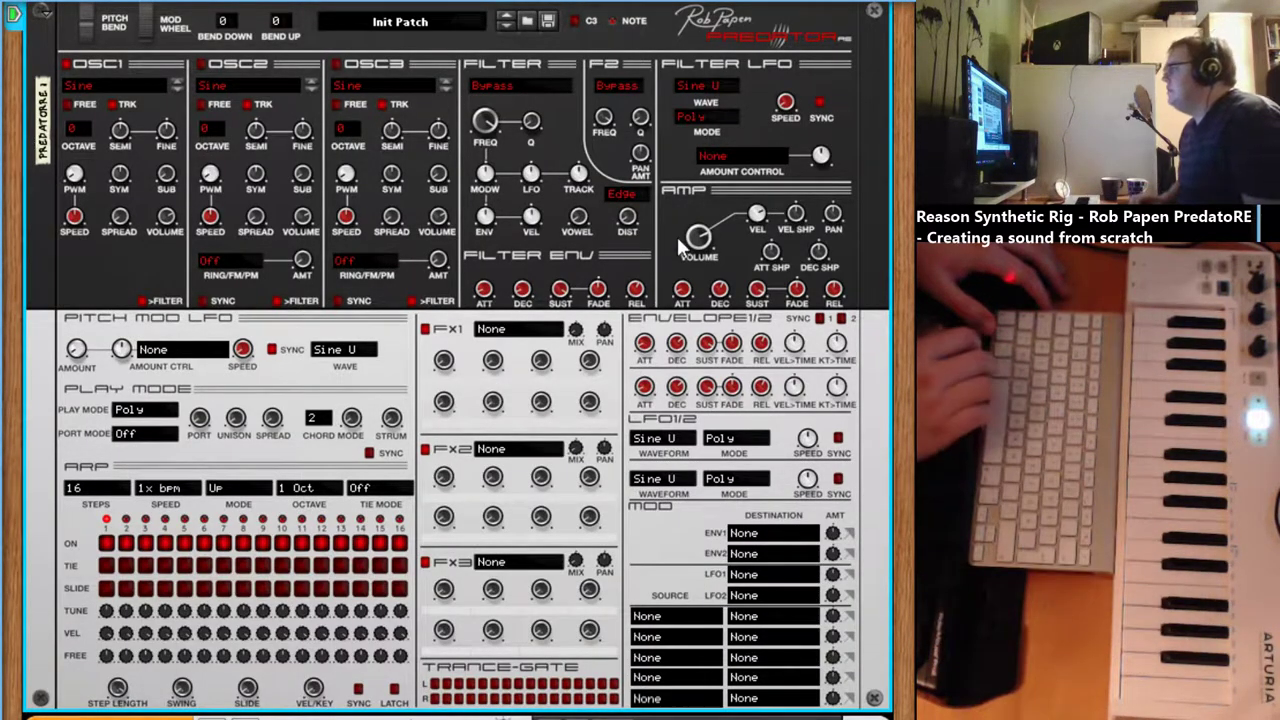
mouse_move(700, 240)
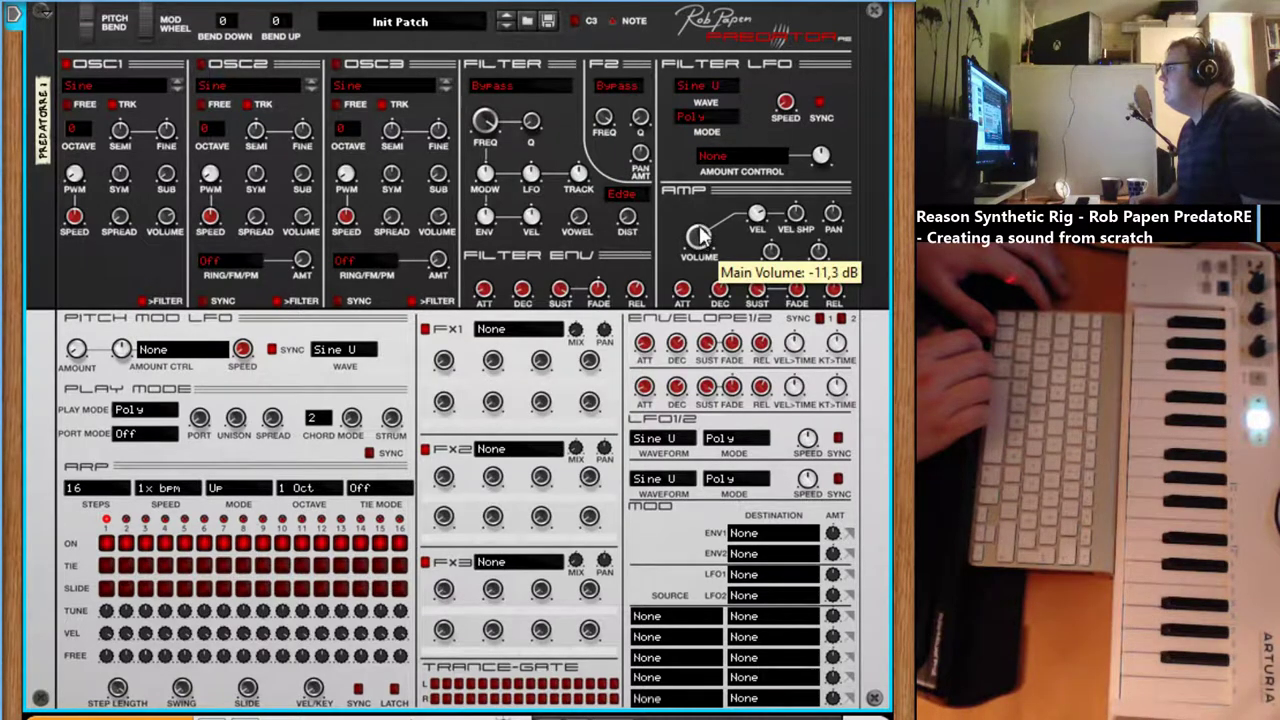
left_click_drag(700, 234, 700, 215)
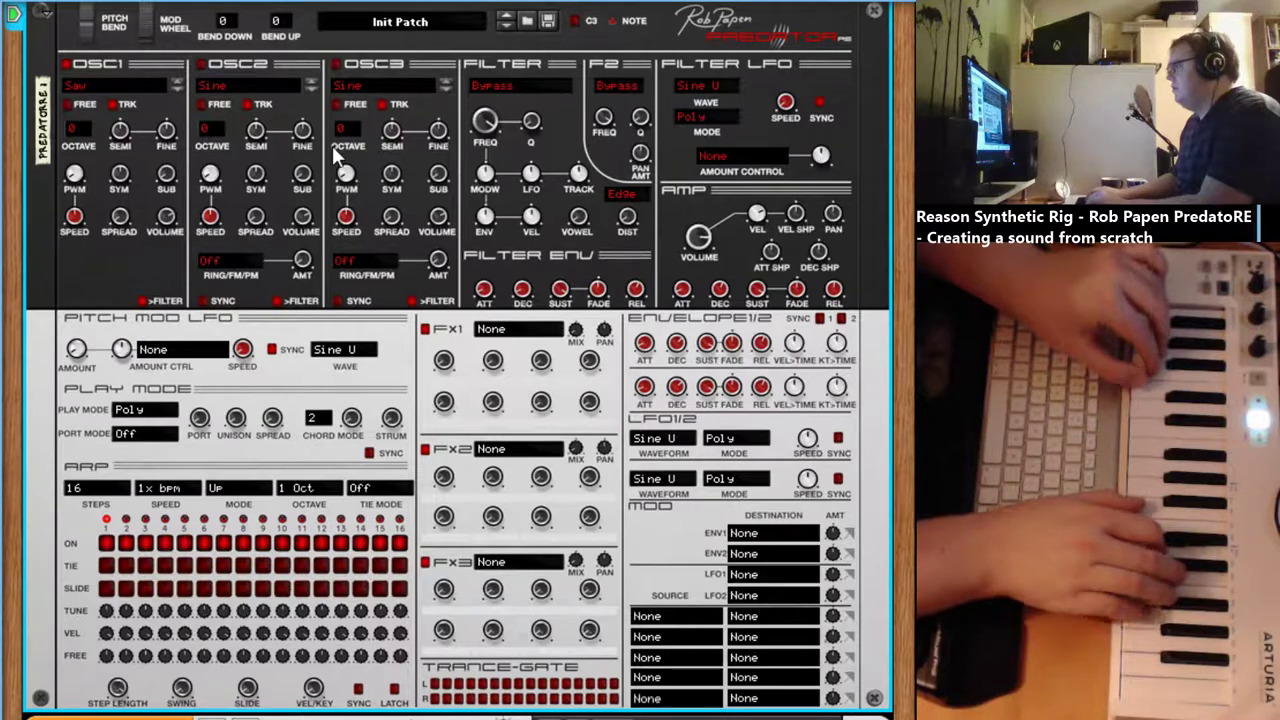
Step: Raise the PredatoRE channel's level fader in the mixer
scroll(614, 228, "up", 3)
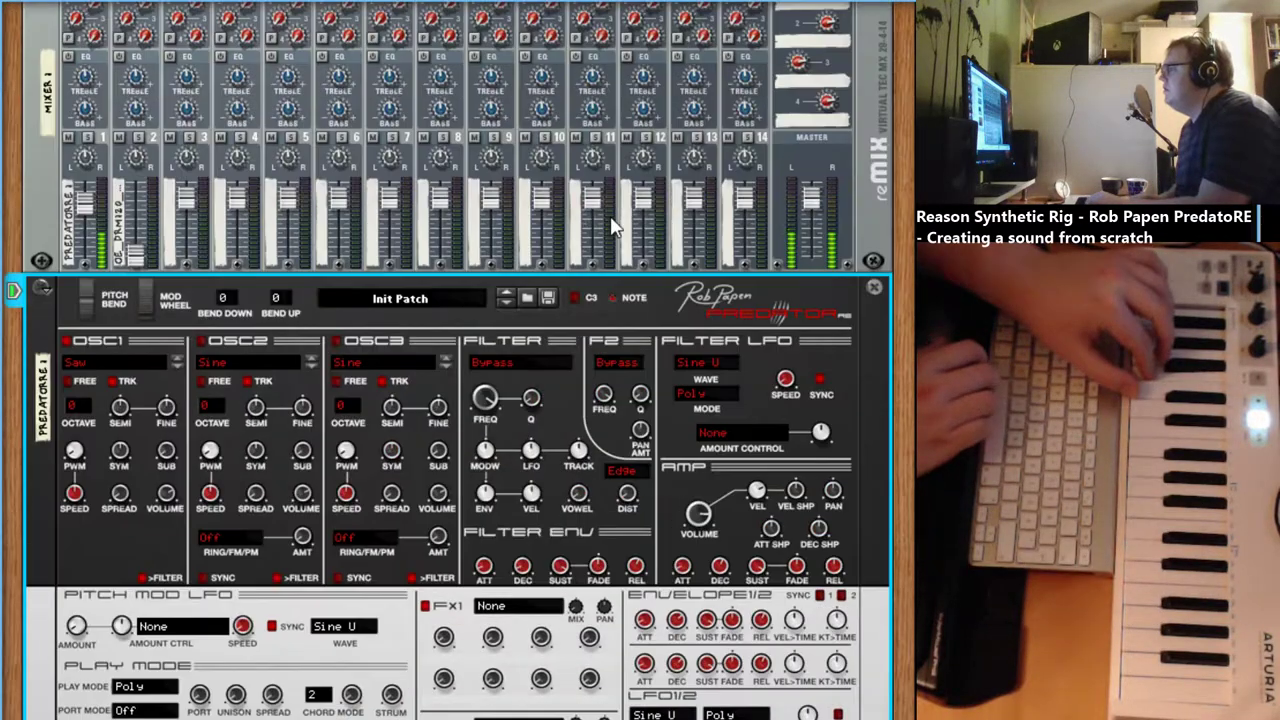
scroll(614, 228, "up", 3)
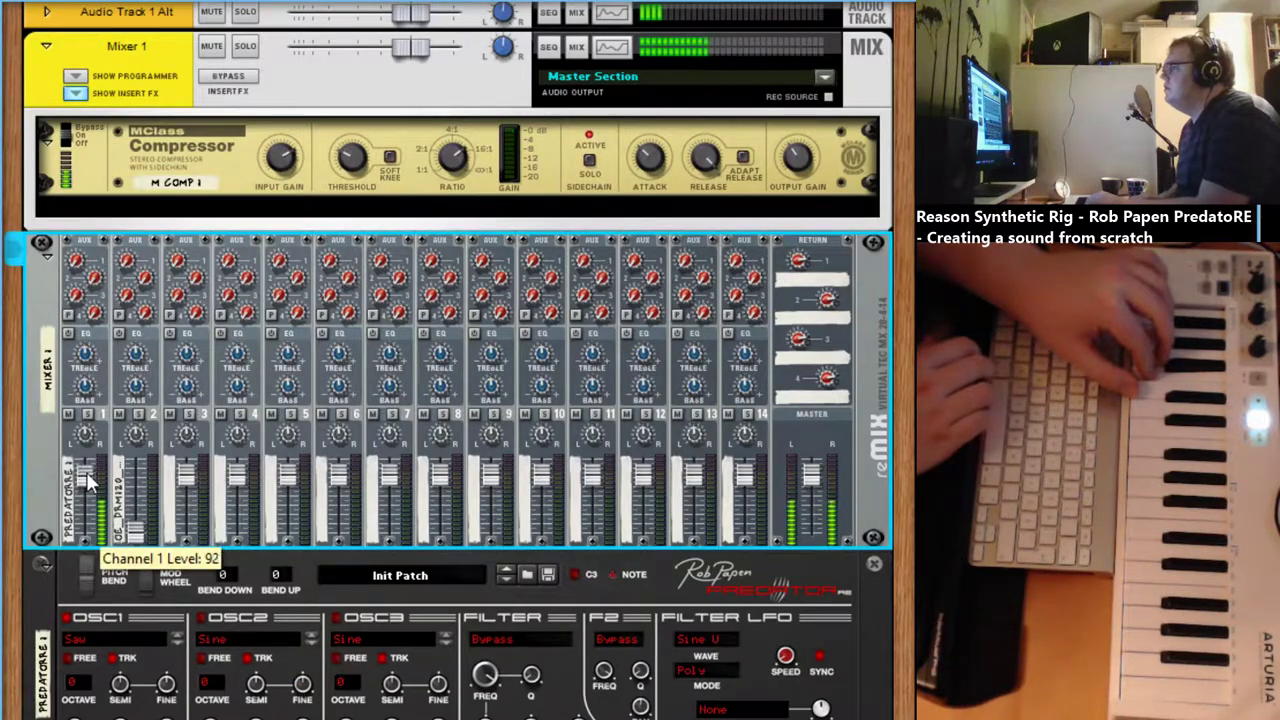
left_click_drag(88, 482, 88, 475)
scroll(423, 484, "down", 3)
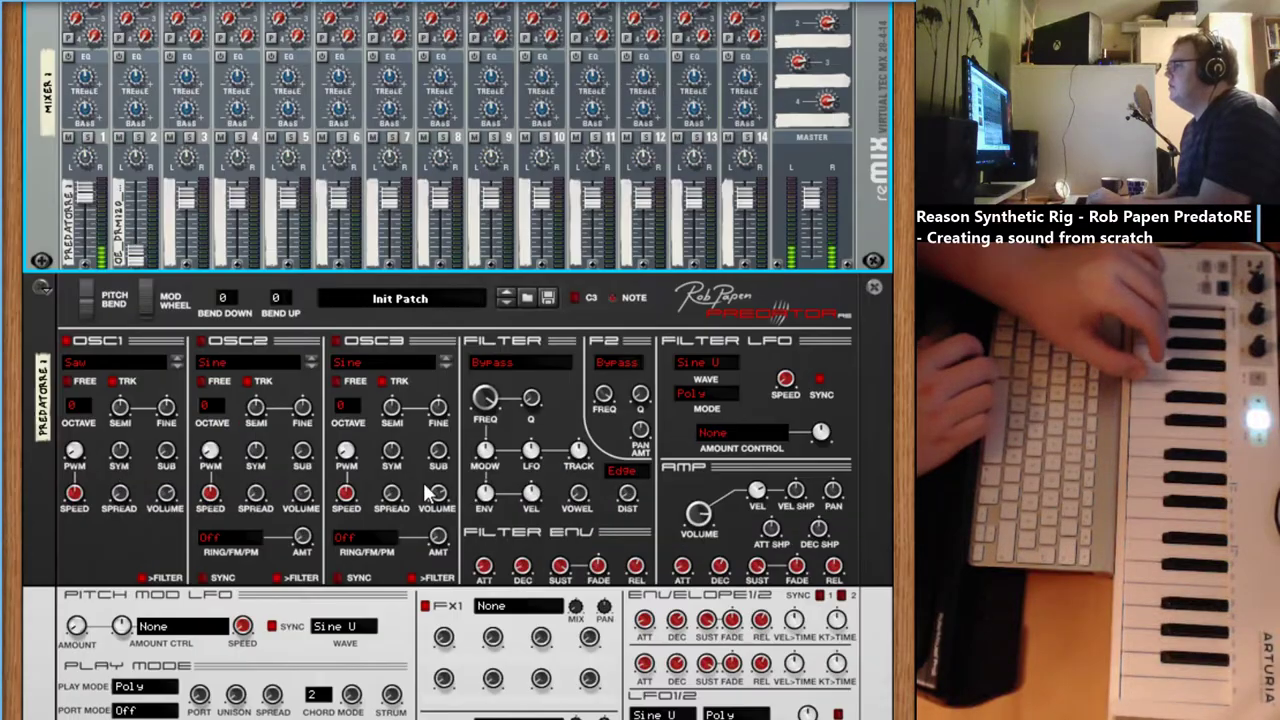
scroll(423, 482, "up", 2)
left_click_drag(87, 382, 87, 372)
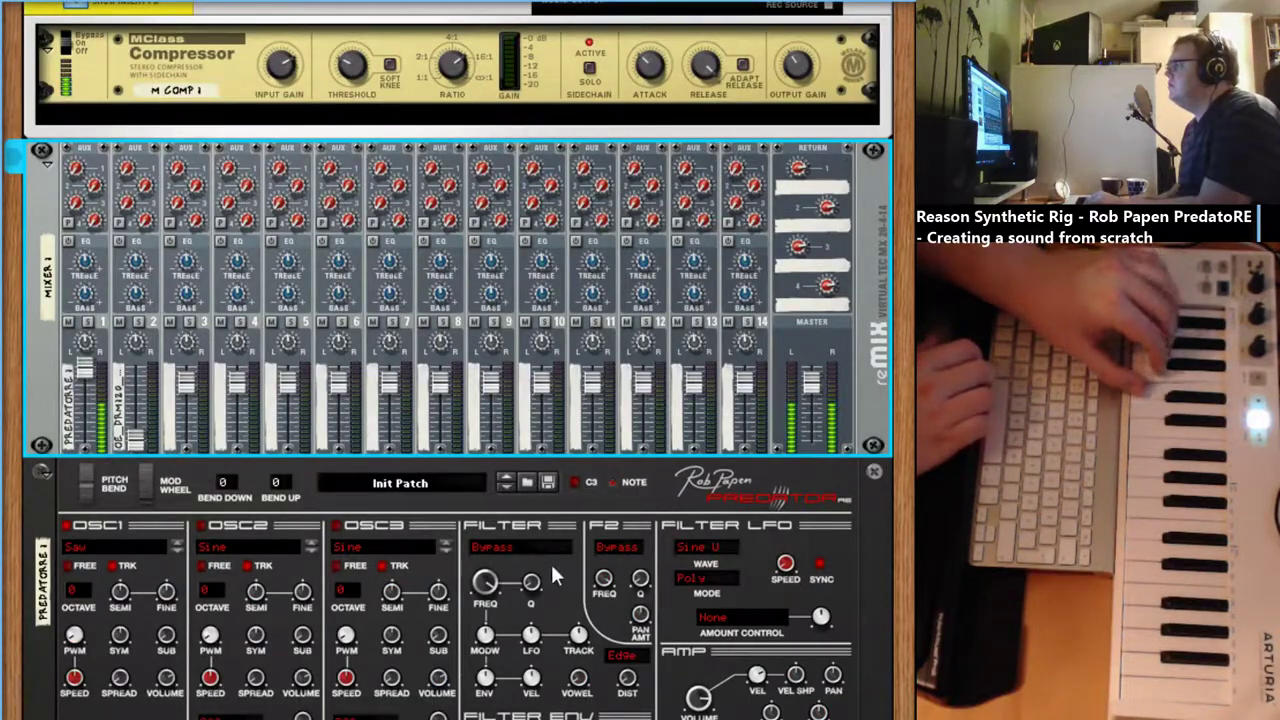
Step: Set oscillator 1's waveform to Square and adjust its pulse width modulation amount and speed
scroll(552, 630, "down", 3)
scroll(552, 630, "down", 2)
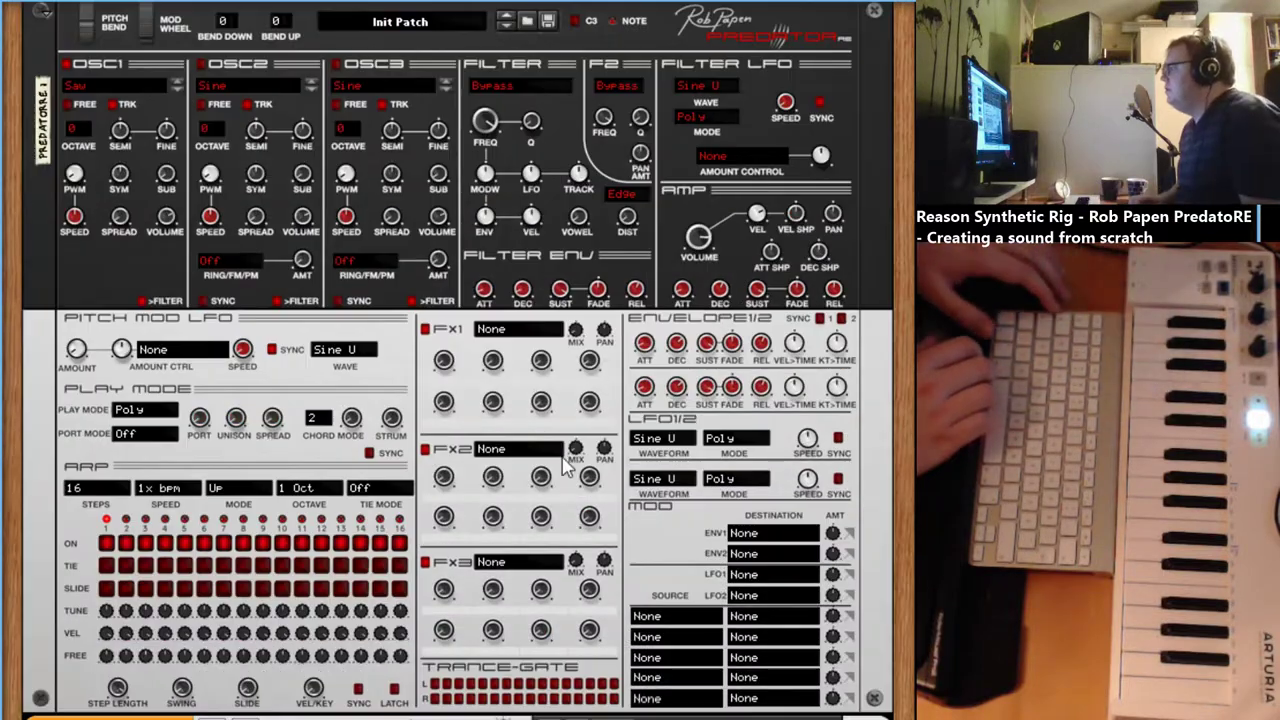
scroll(578, 412, "up", 1)
scroll(578, 412, "down", 1)
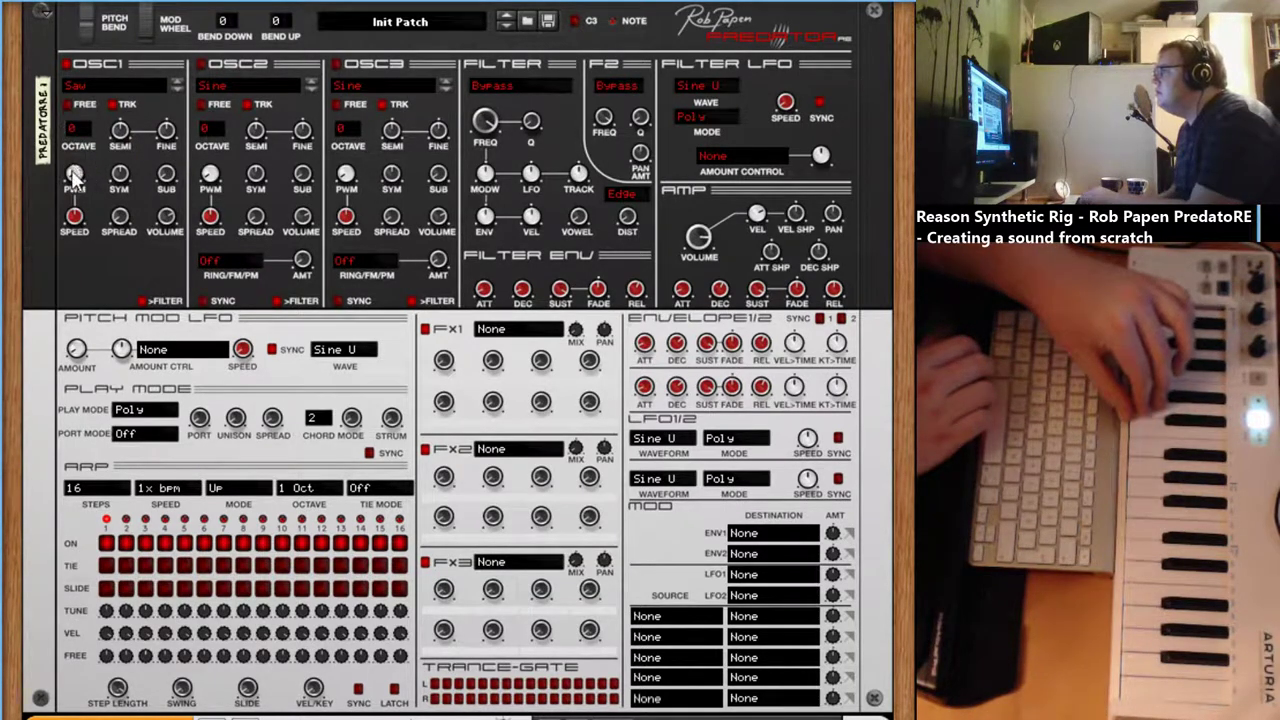
mouse_move(74, 176)
left_mouse_down()
mouse_move(78, 107)
mouse_move(80, 200)
left_mouse_up()
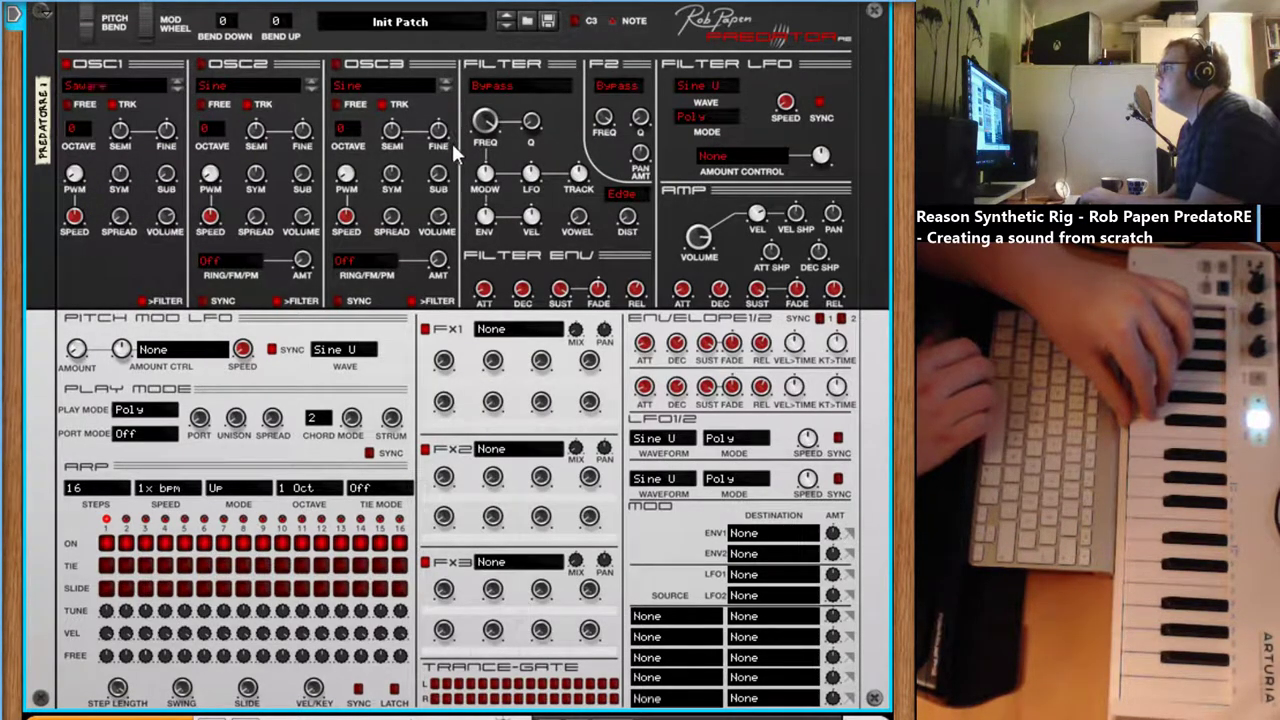
mouse_move(76, 180)
left_mouse_down()
mouse_move(82, 135)
mouse_move(82, 221)
mouse_move(76, 200)
left_mouse_up()
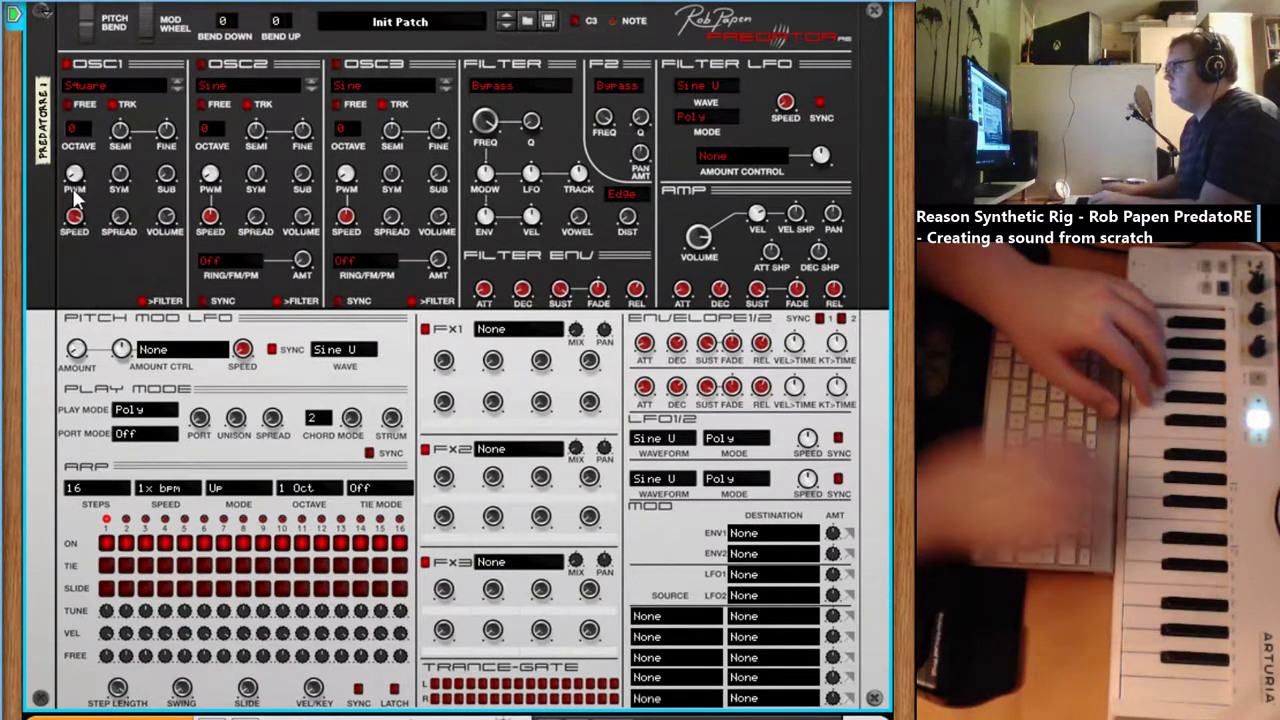
mouse_move(75, 188)
left_mouse_down()
mouse_move(75, 150)
mouse_move(84, 173)
left_mouse_up()
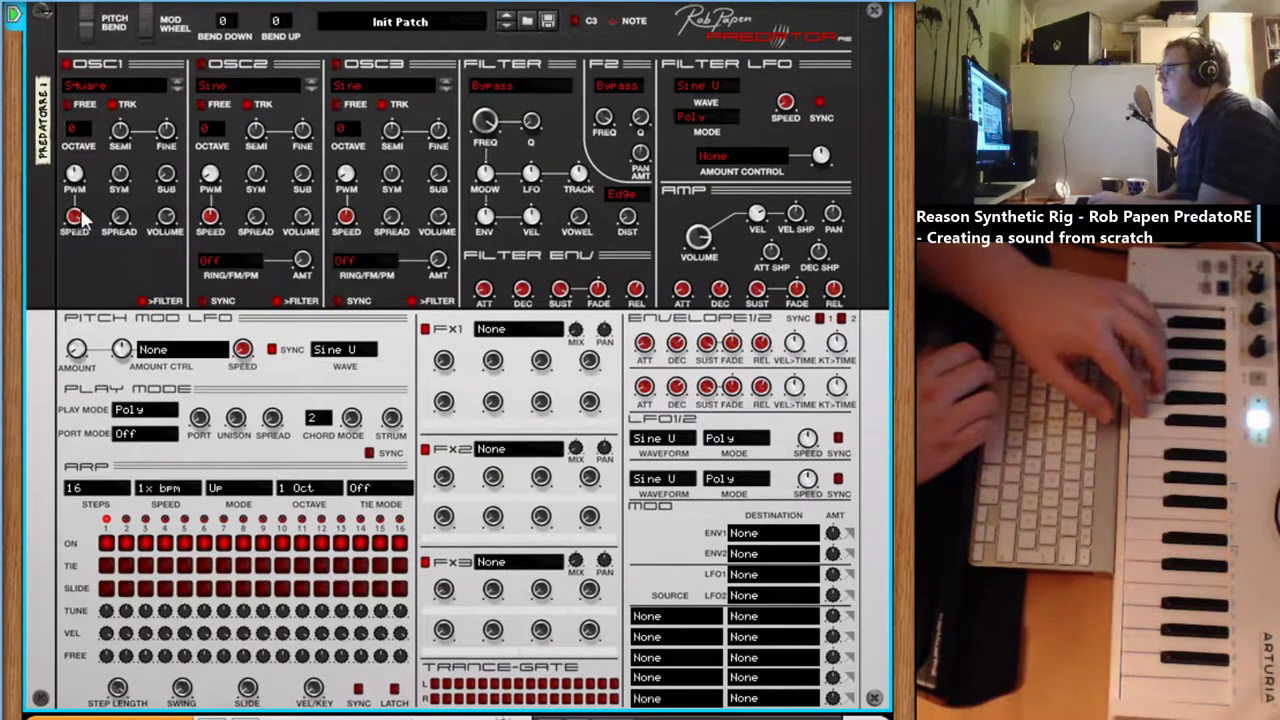
left_click_drag(84, 220, 80, 256)
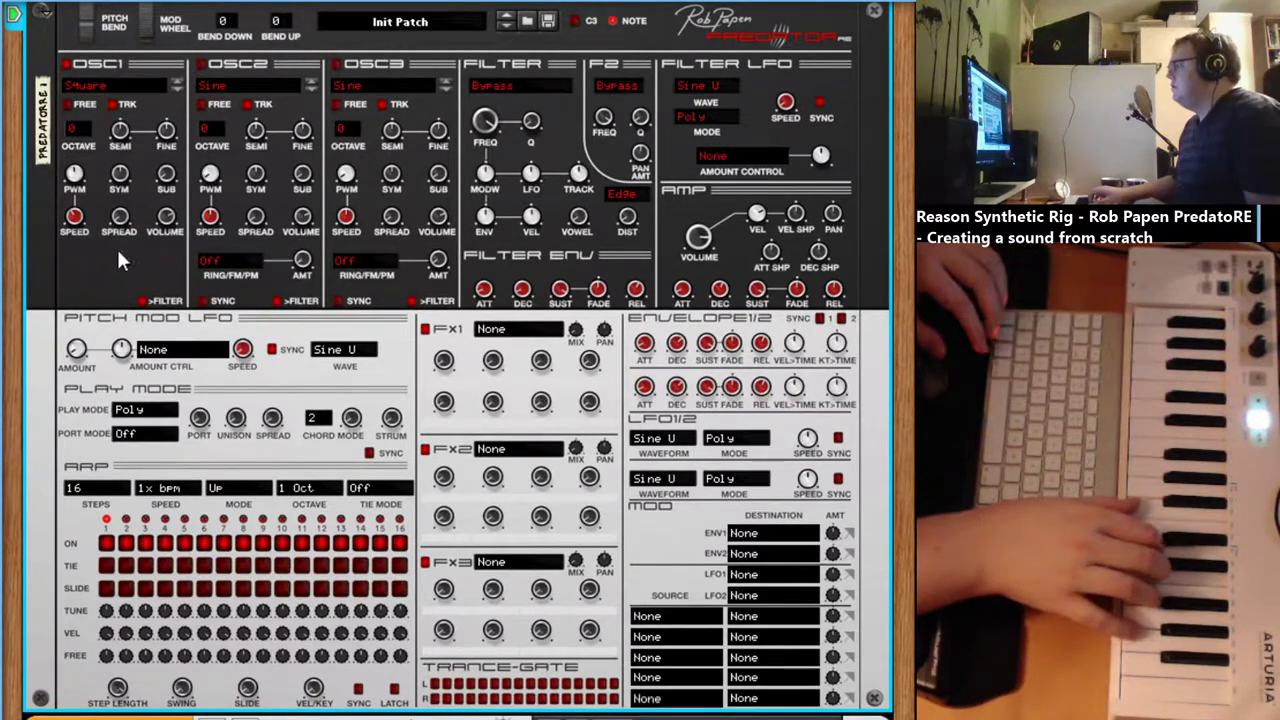
Step: Check the output level on the hardware interface meter and adjust the PredatoRE amp's main volume
scroll(671, 289, "up", 3)
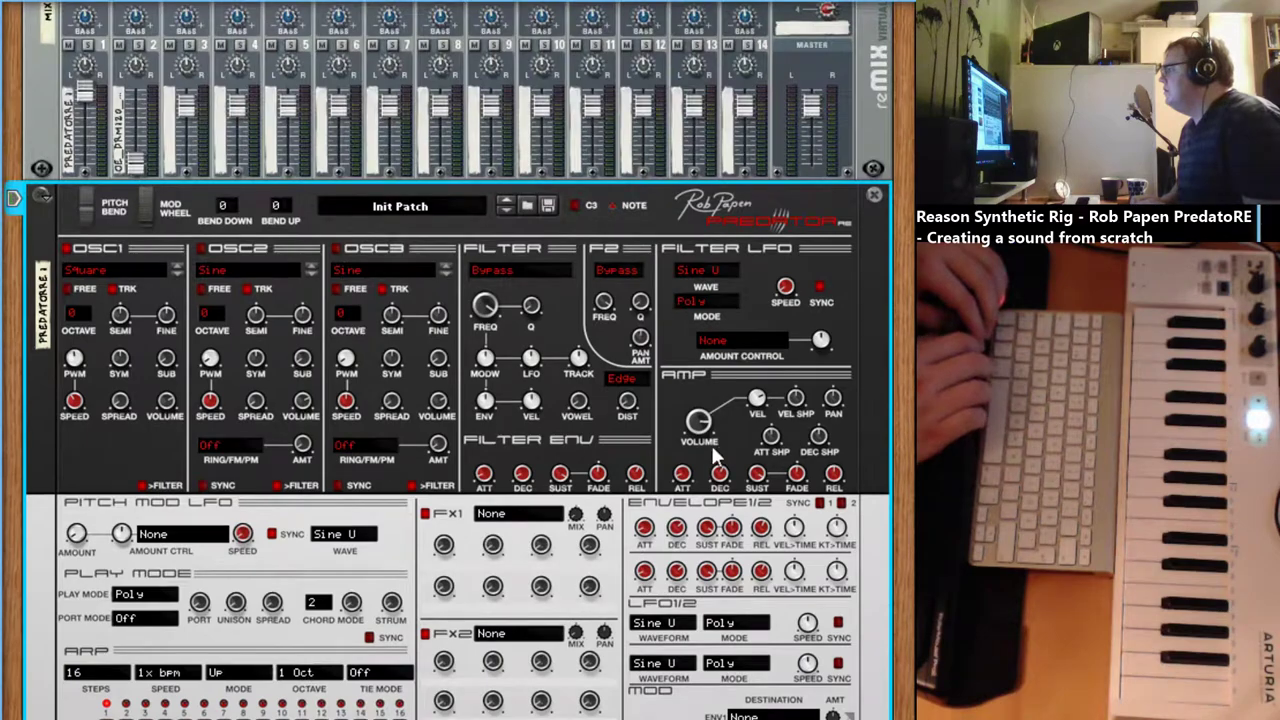
scroll(714, 455, "up", 10)
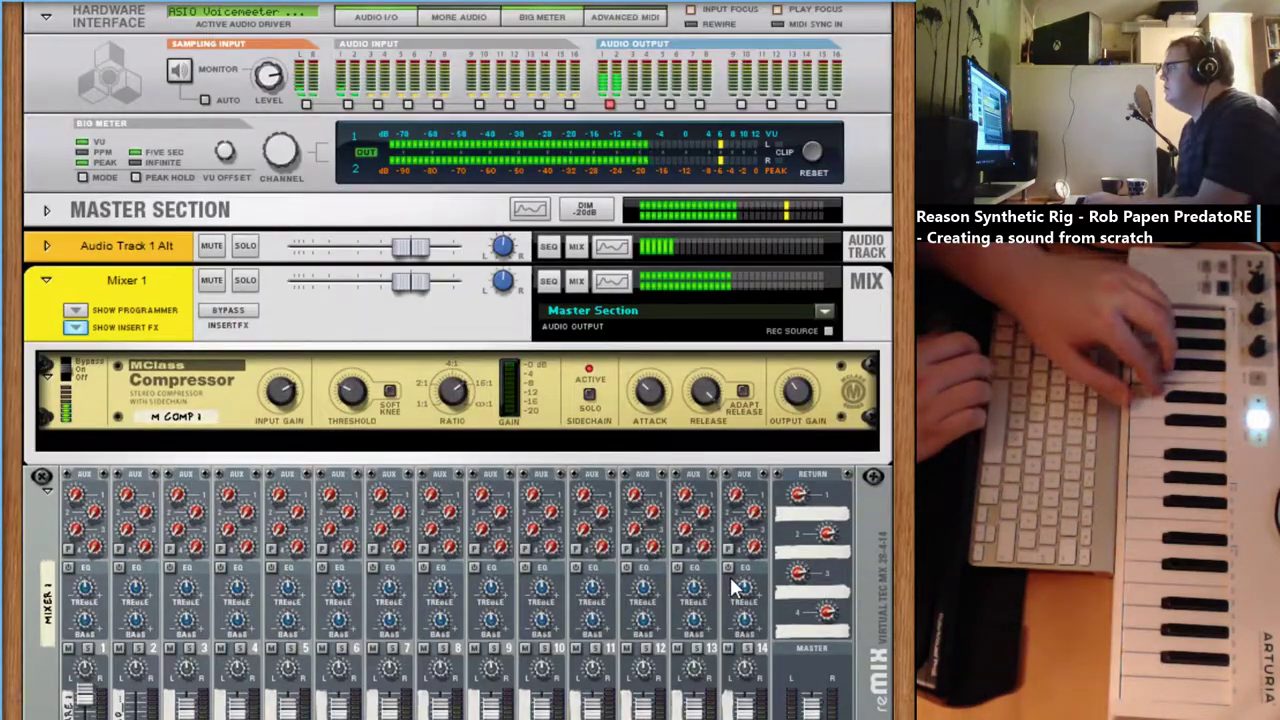
scroll(733, 588, "down", 12)
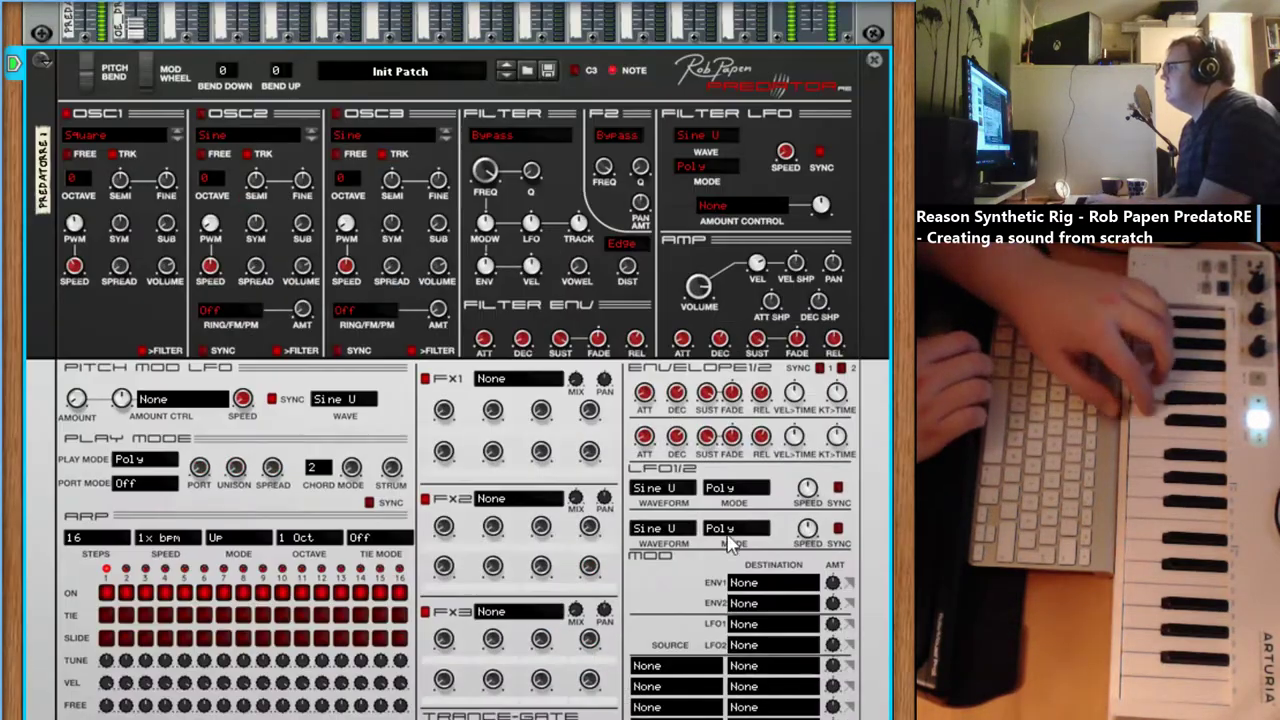
scroll(731, 537, "down", 2)
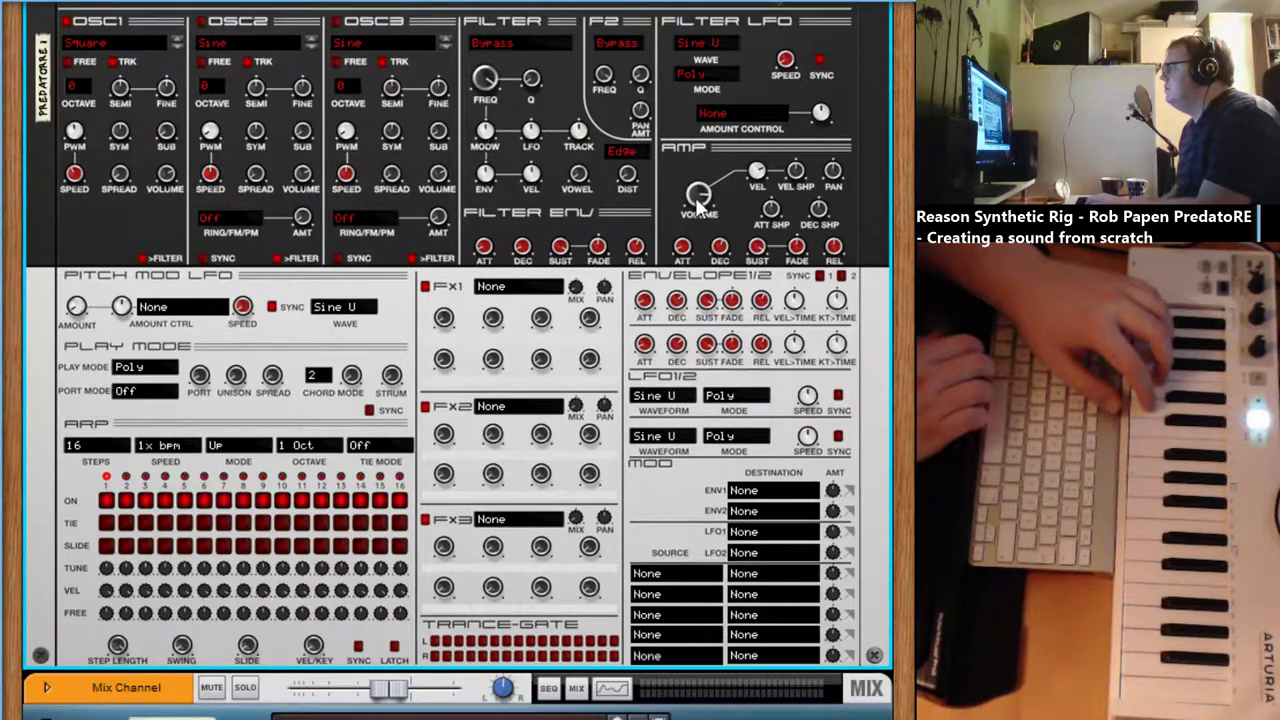
left_click_drag(699, 205, 700, 191)
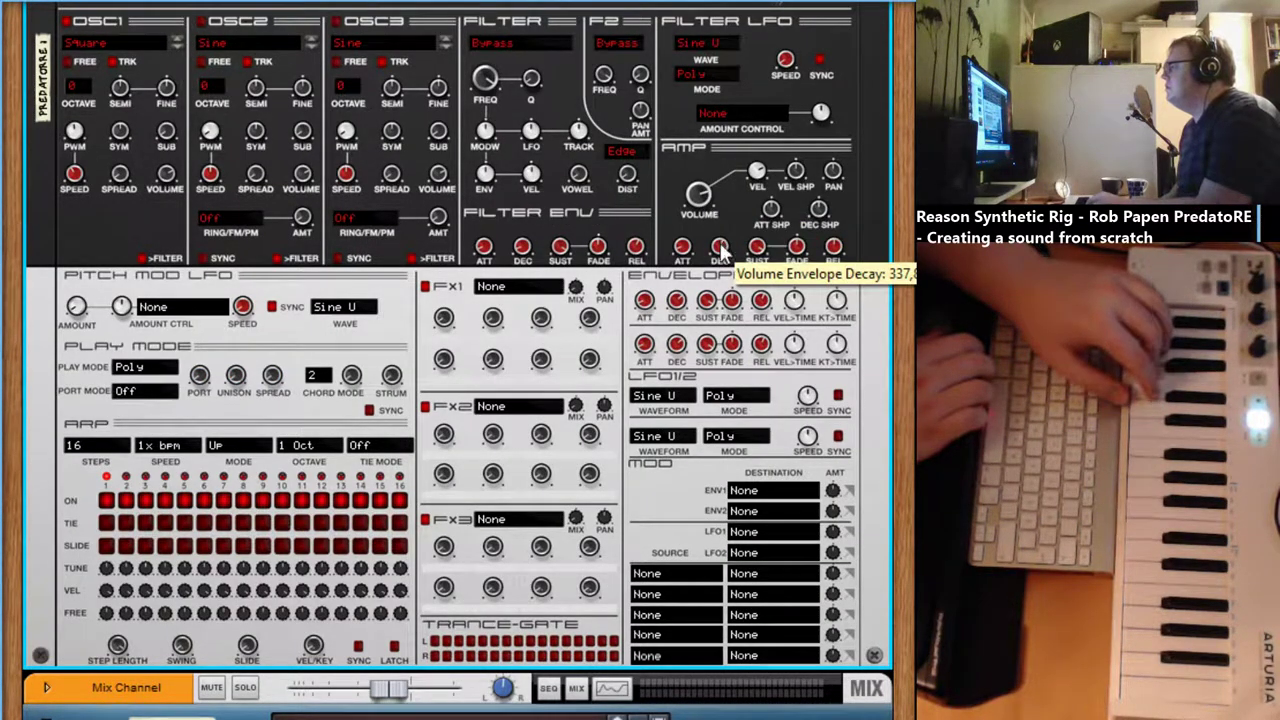
scroll(720, 250, "up", 4)
scroll(720, 250, "down", 4)
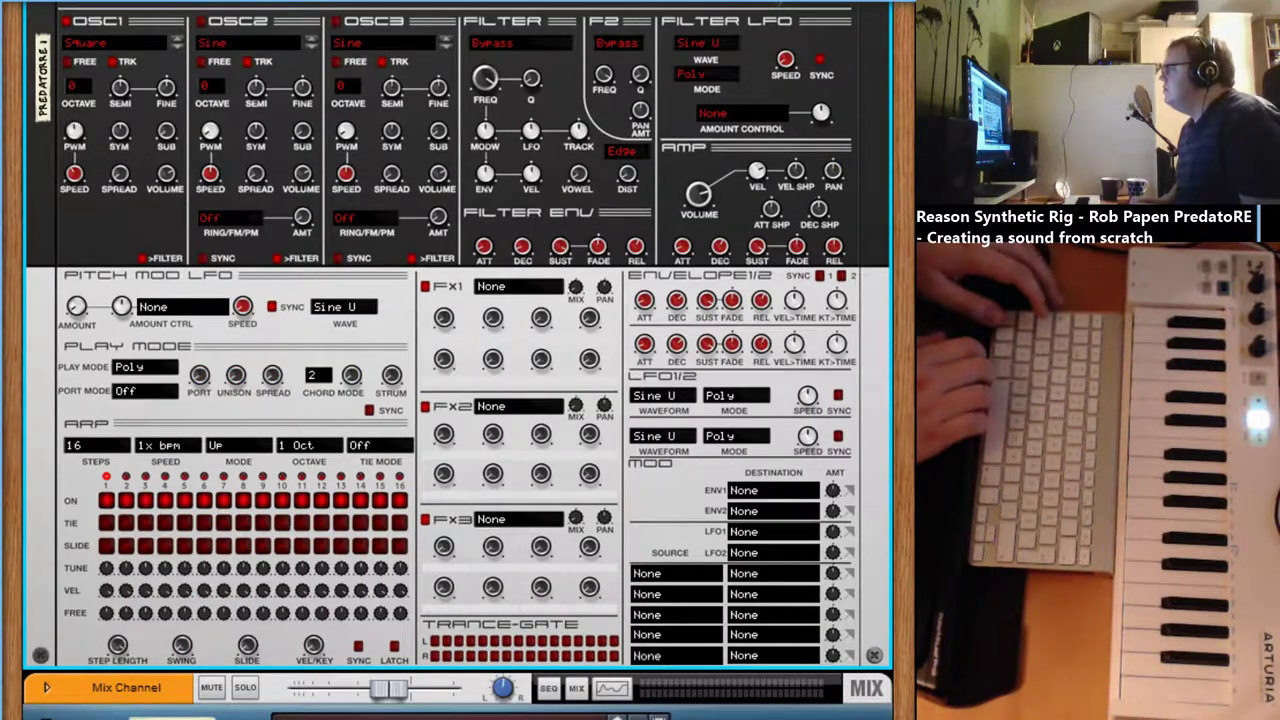
scroll(450, 360, "up", 4)
scroll(450, 360, "down", 3)
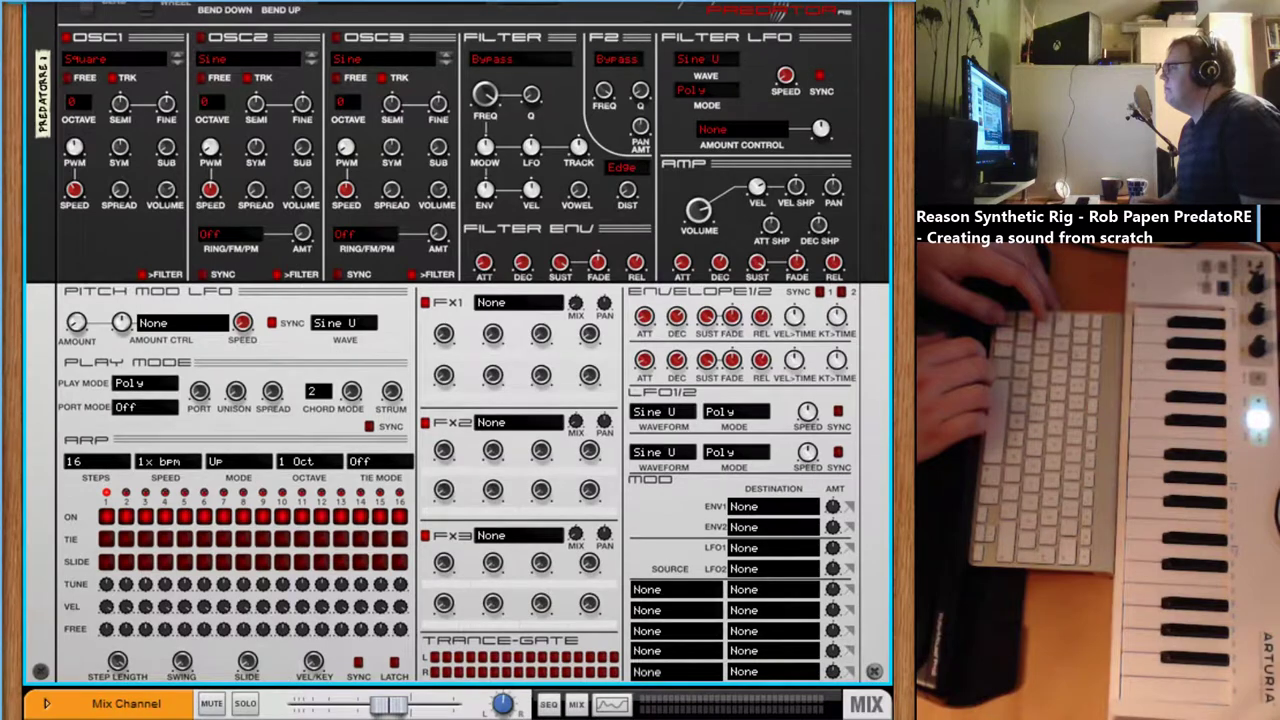
scroll(450, 360, "up", 2)
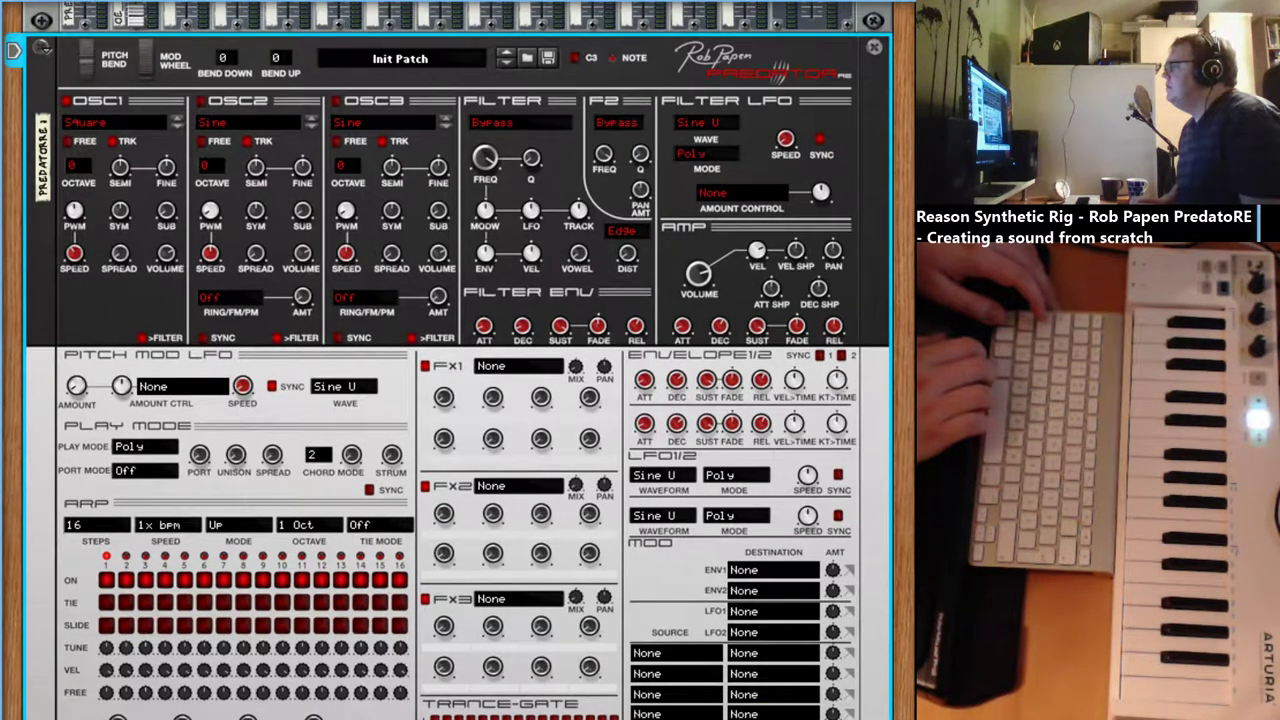
scroll(450, 360, "down", 2)
scroll(450, 360, "up", 2)
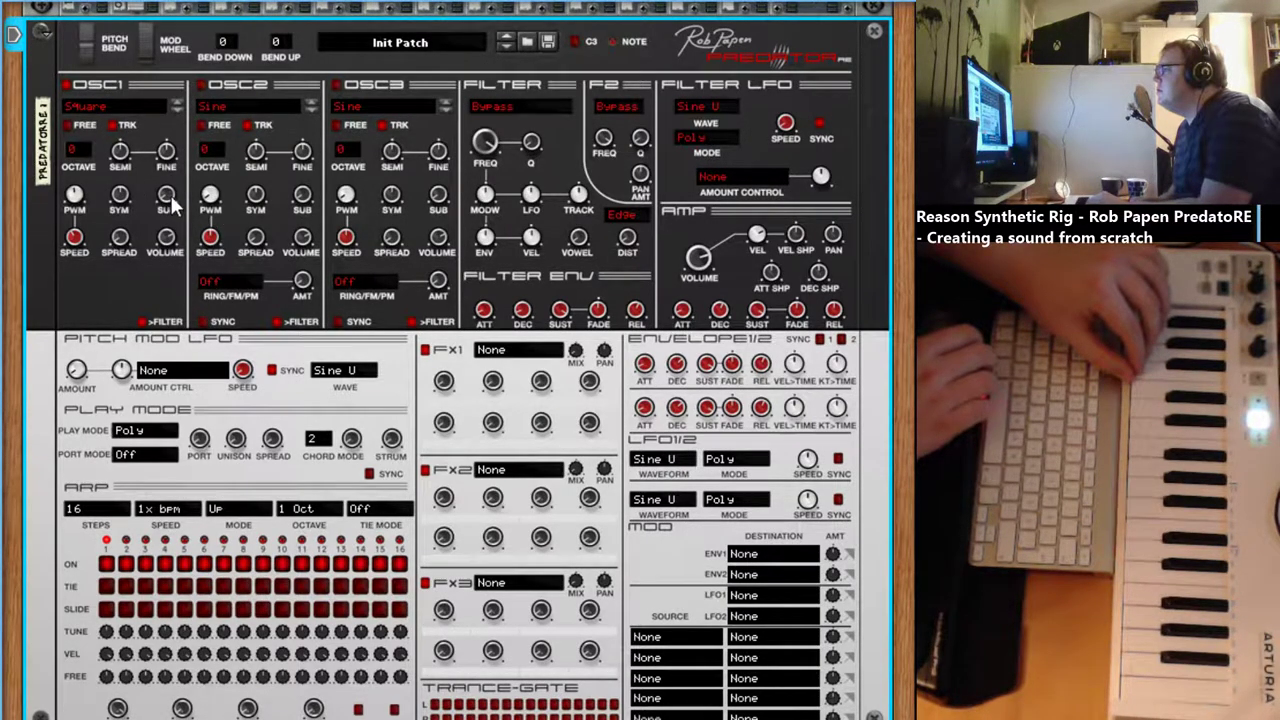
Step: Try oscillator 1's sub-oscillator at different volumes, including -11.3 dB and -58.1 dB
mouse_move(170, 204)
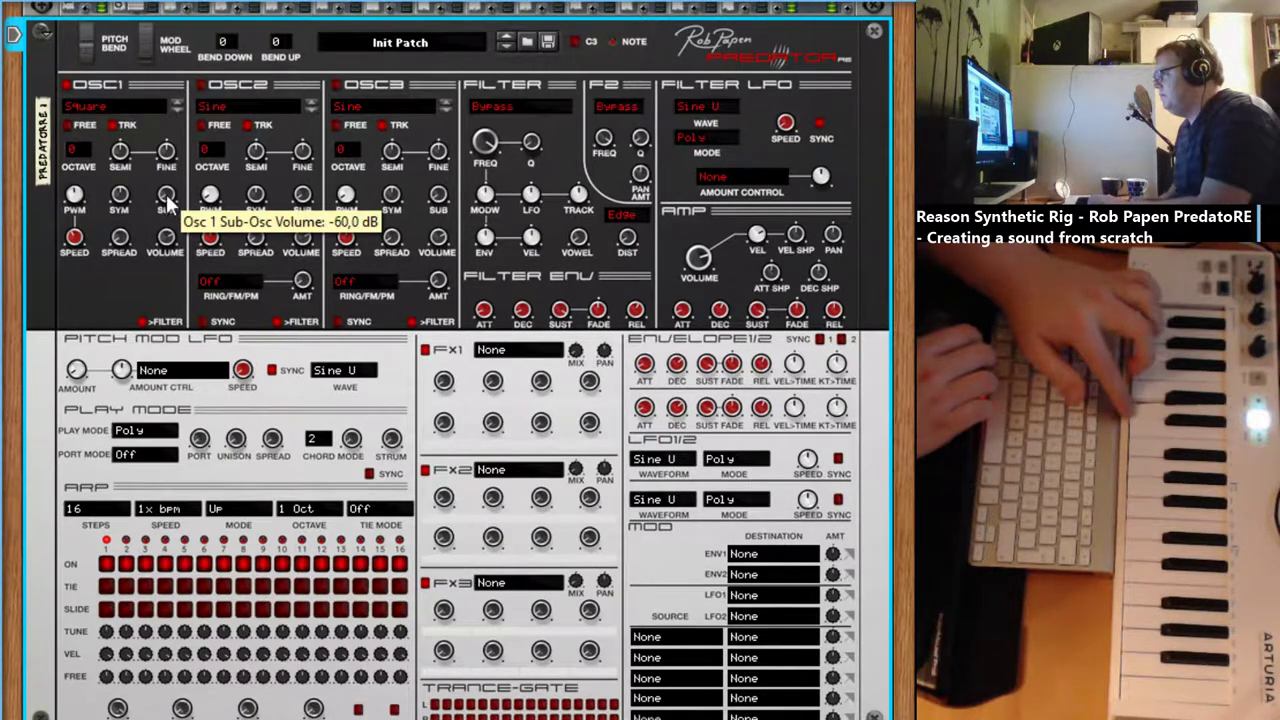
left_click_drag(169, 203, 170, 122)
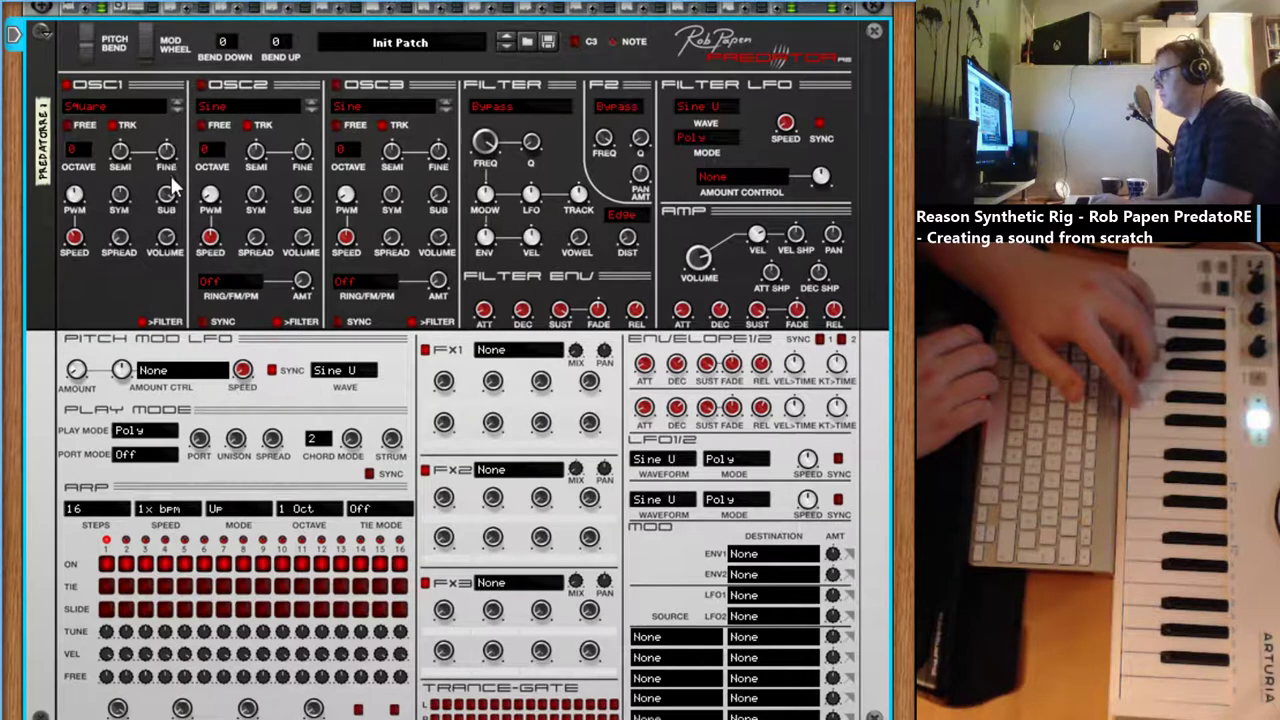
left_click_drag(170, 175, 167, 206)
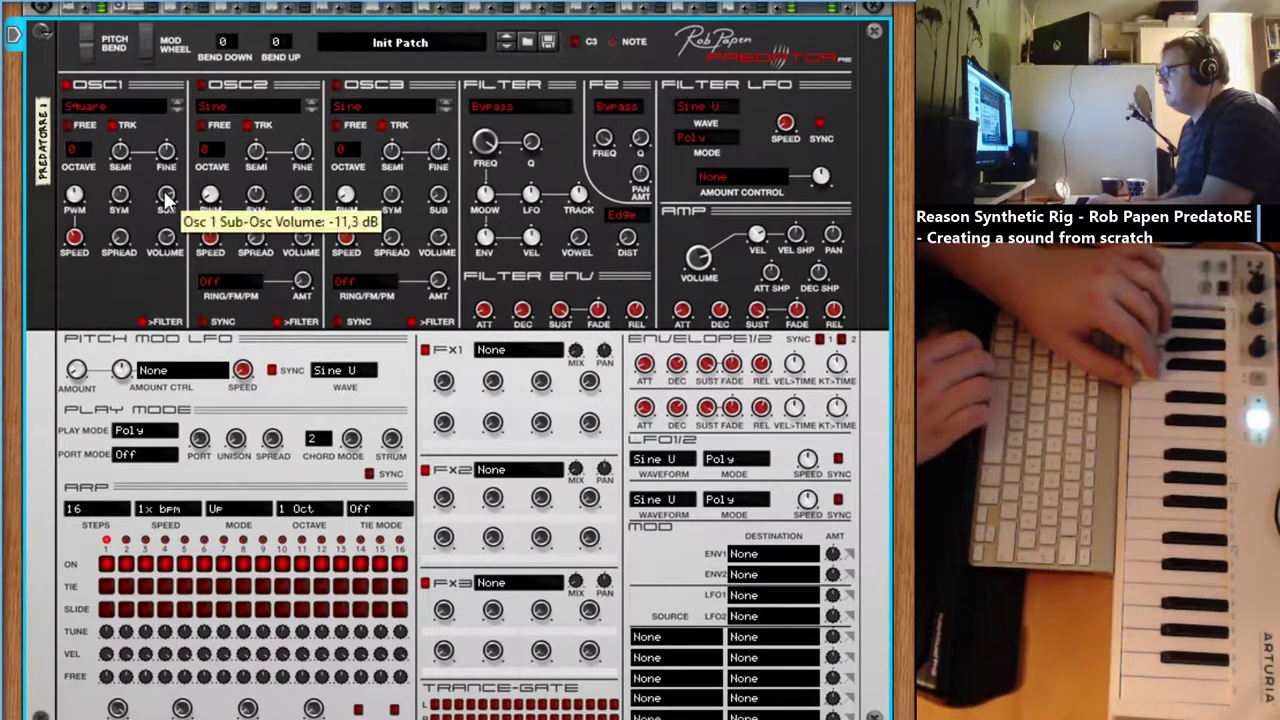
left_click_drag(158, 251, 155, 318)
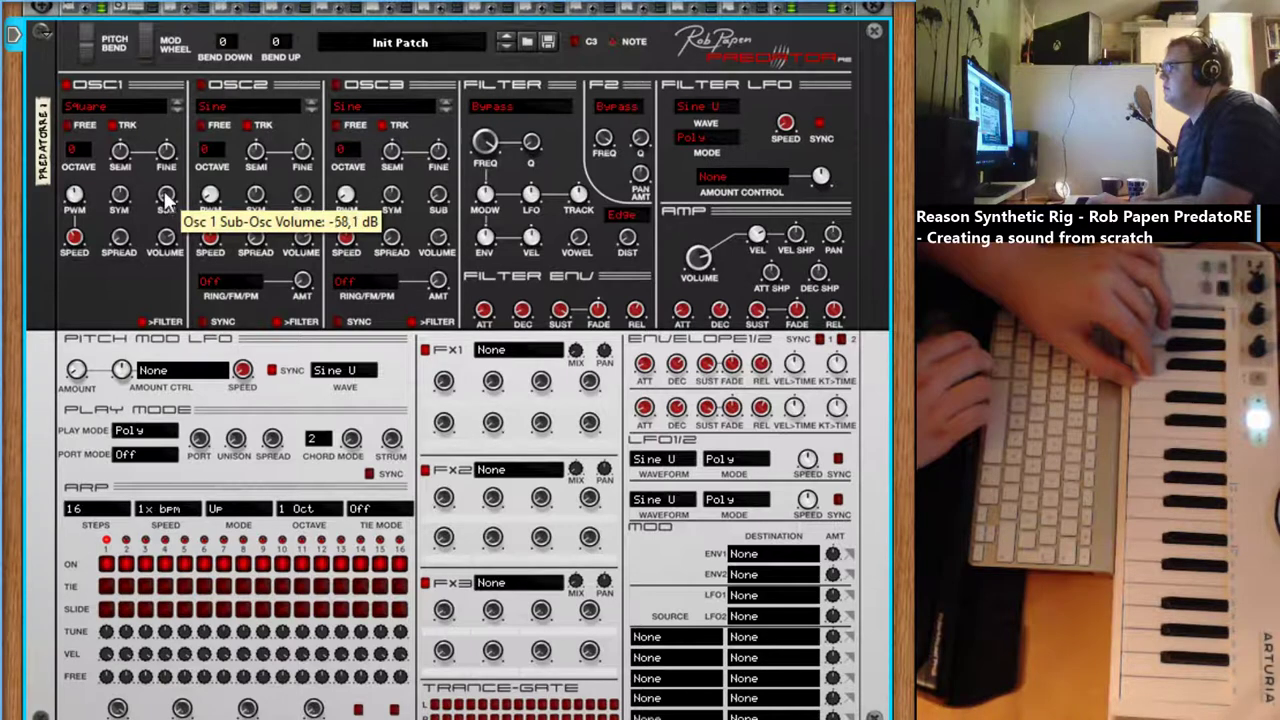
left_click_drag(167, 178, 163, 154)
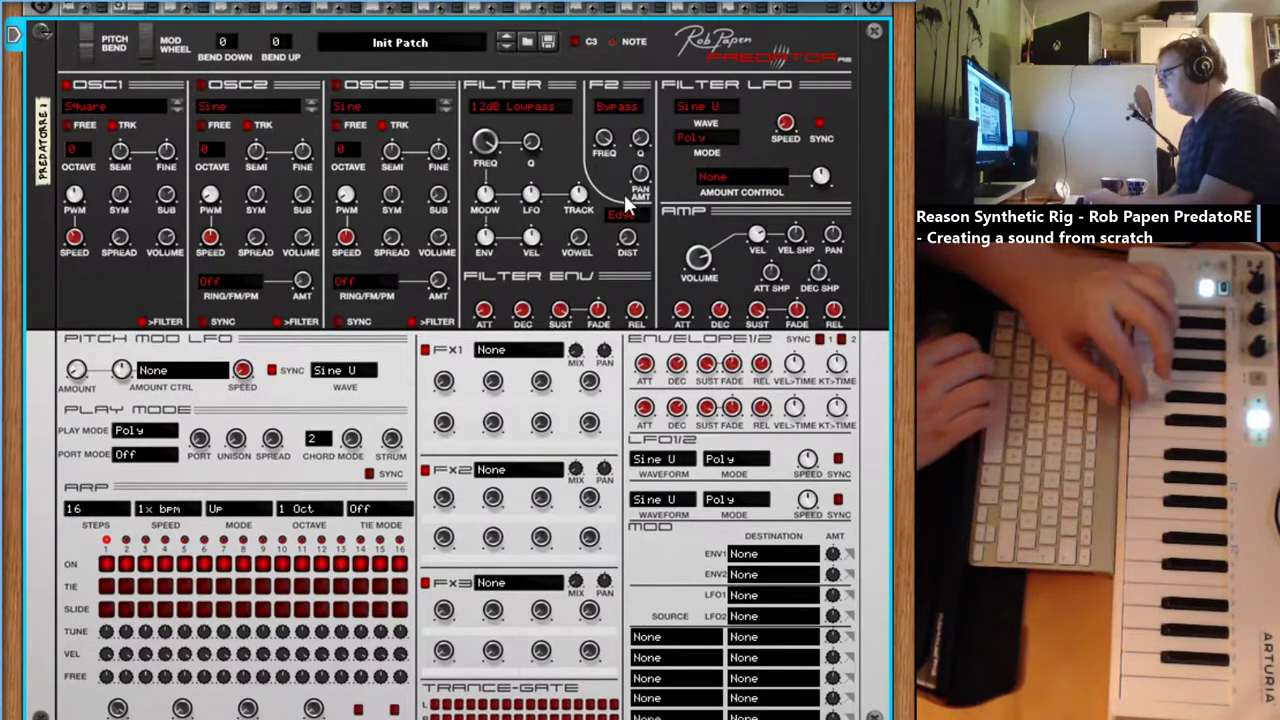
Step: Set the filter to 12dB Lowpass, then adjust its frequency and the mod wheel's amount on that frequency
mouse_move(489, 141)
left_mouse_down()
mouse_move(491, 210)
mouse_move(486, 131)
left_mouse_up()
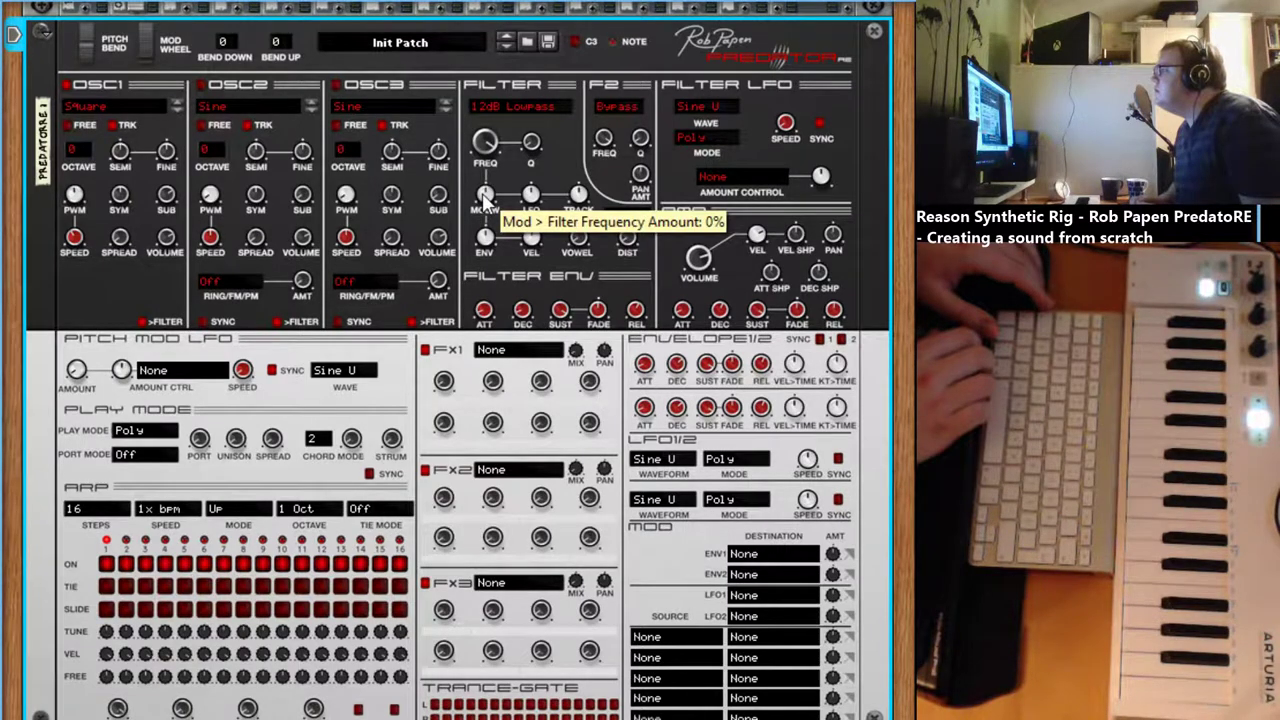
scroll(484, 200, "up", 1)
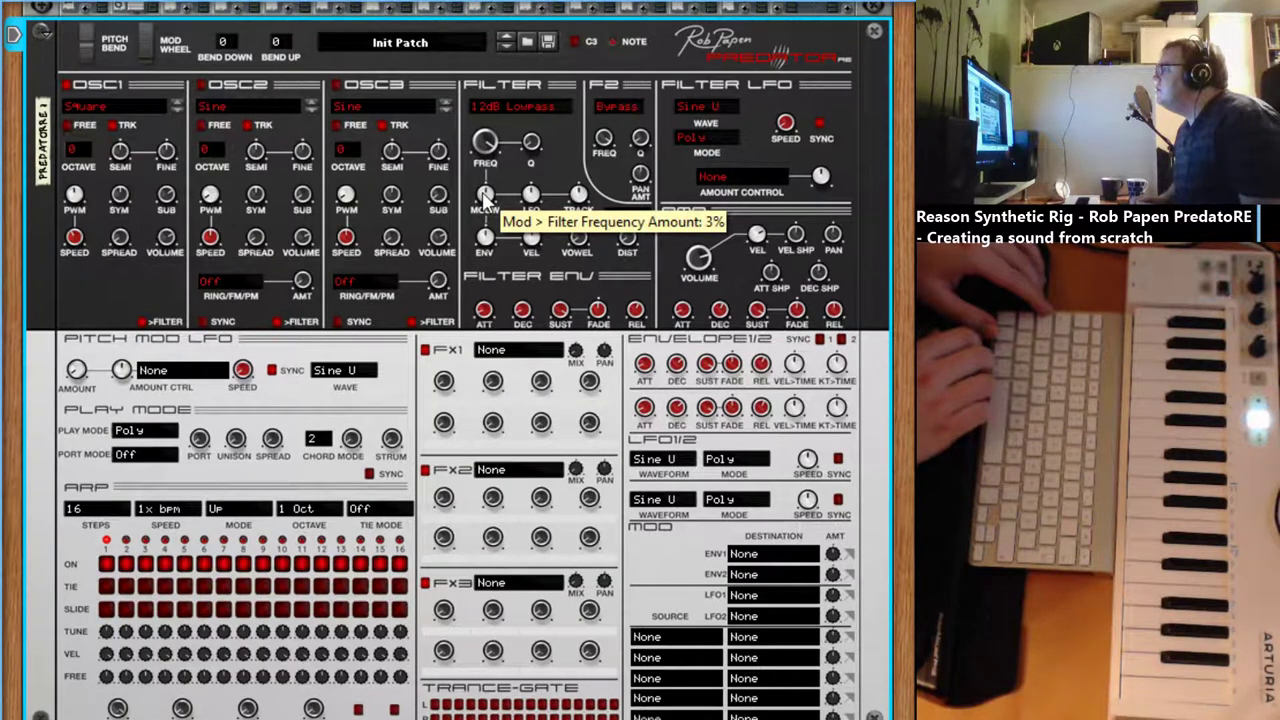
left_click_drag(484, 200, 483, 104)
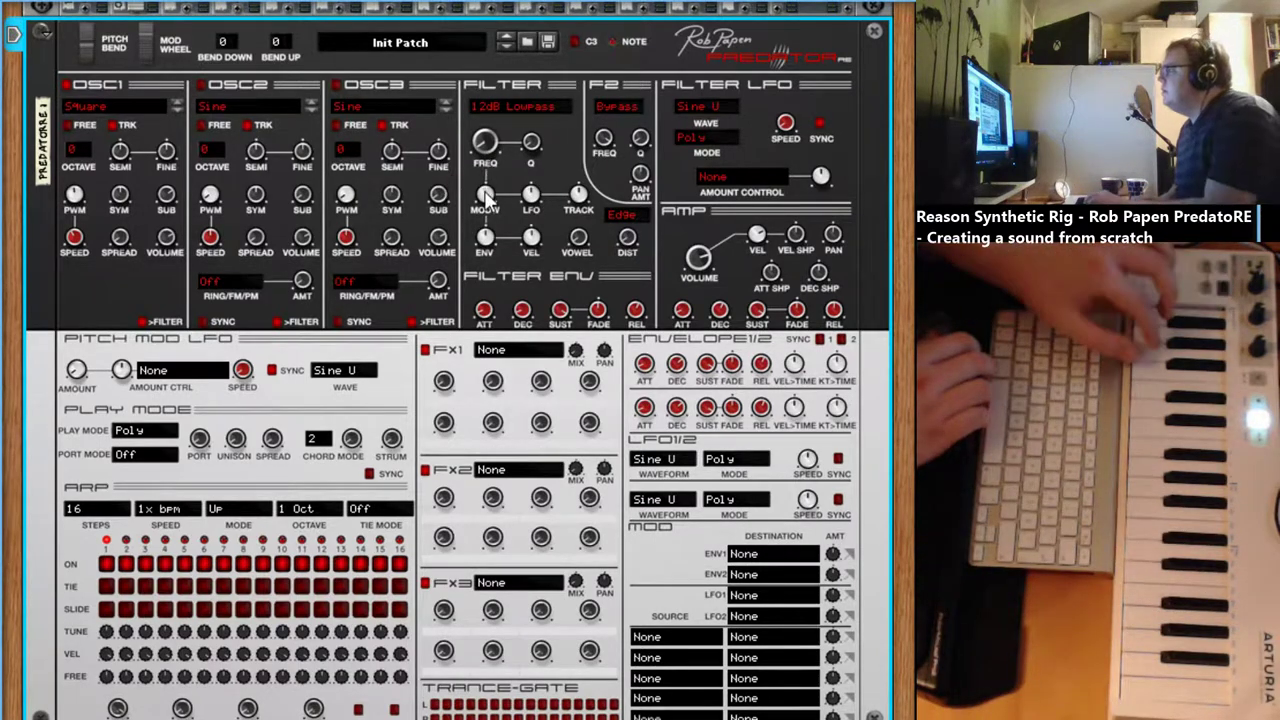
left_click_drag(487, 200, 485, 244)
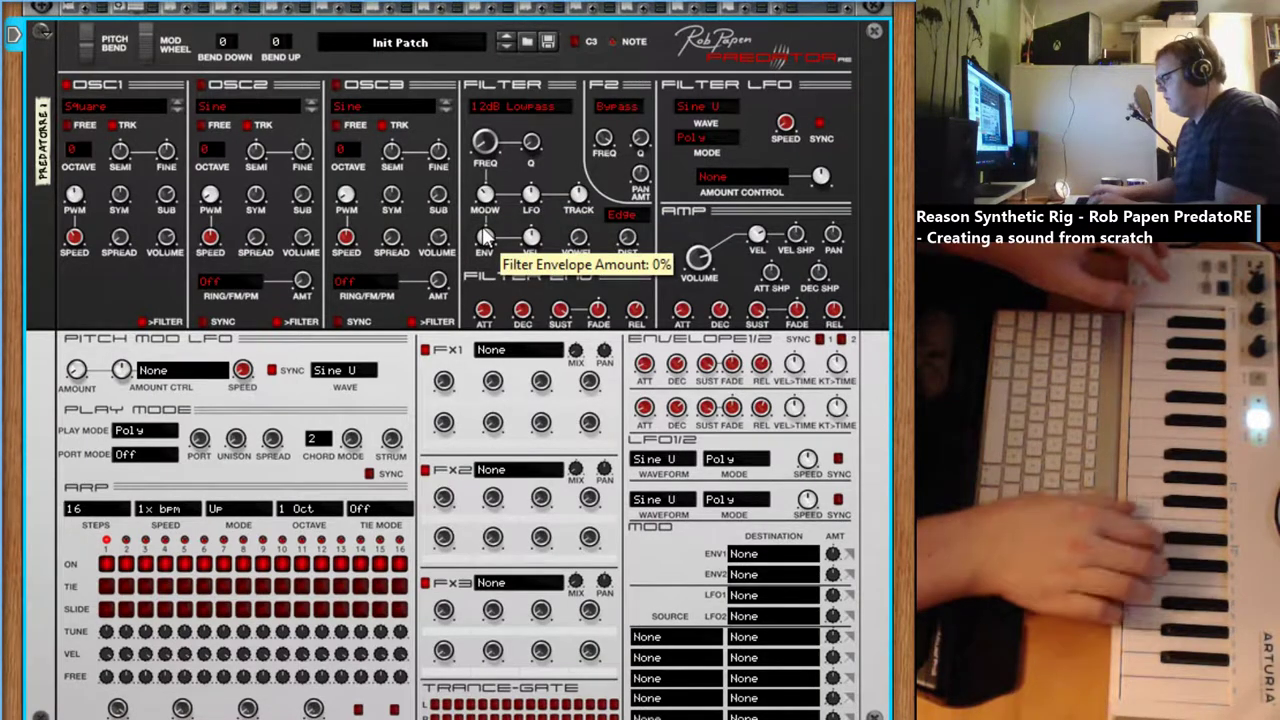
Step: Readjust the lowpass filter's frequency and raise the Edge distortion amount
left_click_drag(484, 148, 483, 88)
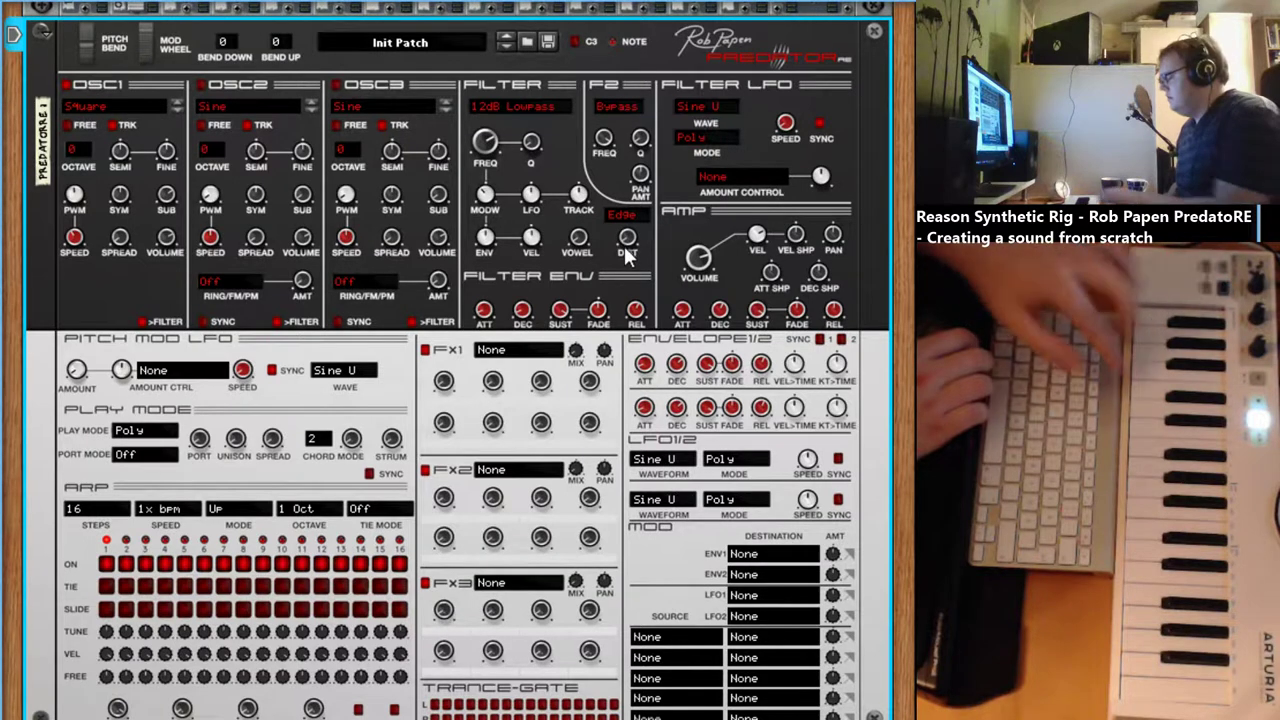
left_click_drag(623, 254, 625, 206)
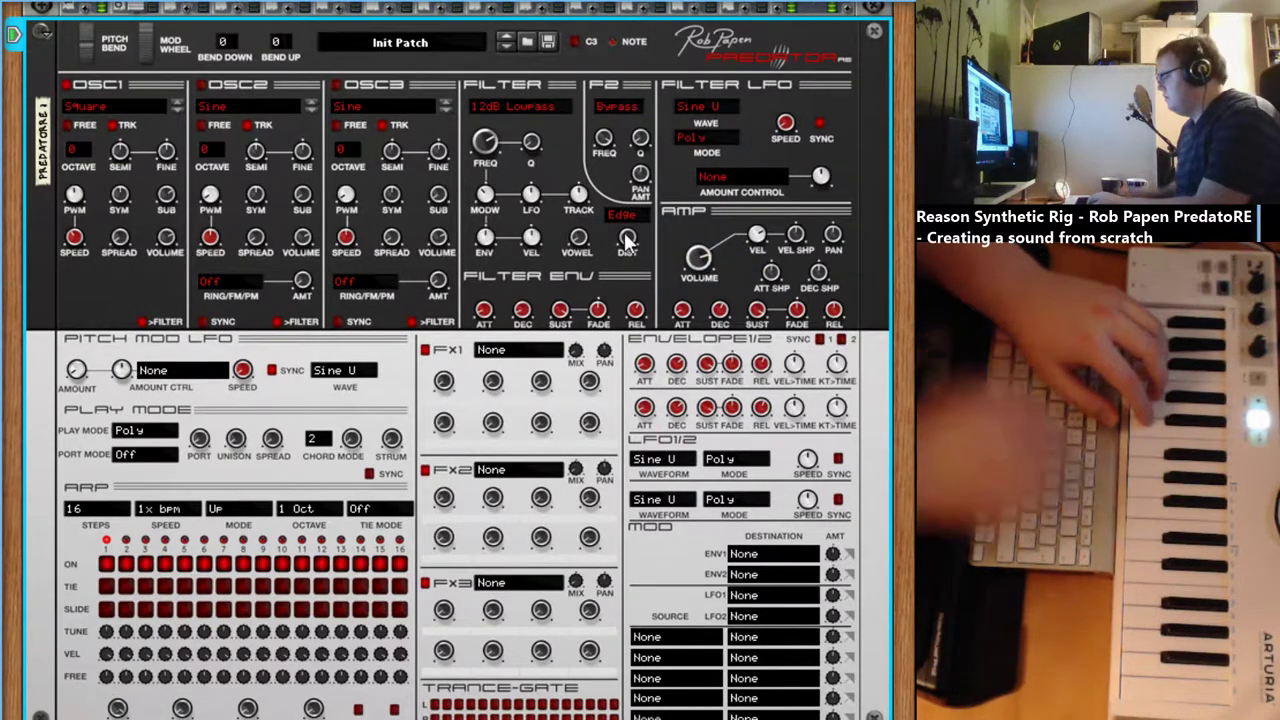
Step: Compare the filter's Smooth and Edge distortion types, keep Edge with the amount at 0%, and readjust the amp volume
mouse_move(627, 240)
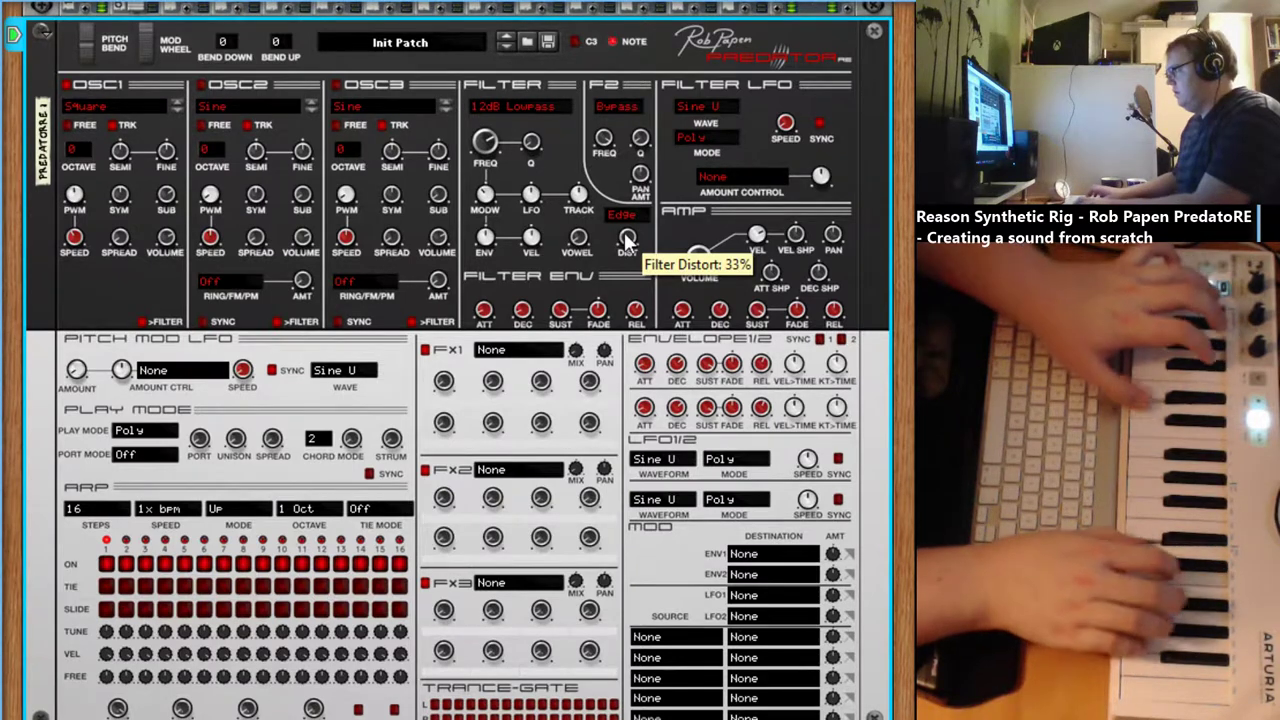
mouse_move(628, 243)
left_mouse_down()
mouse_move(629, 226)
mouse_move(629, 252)
left_mouse_up()
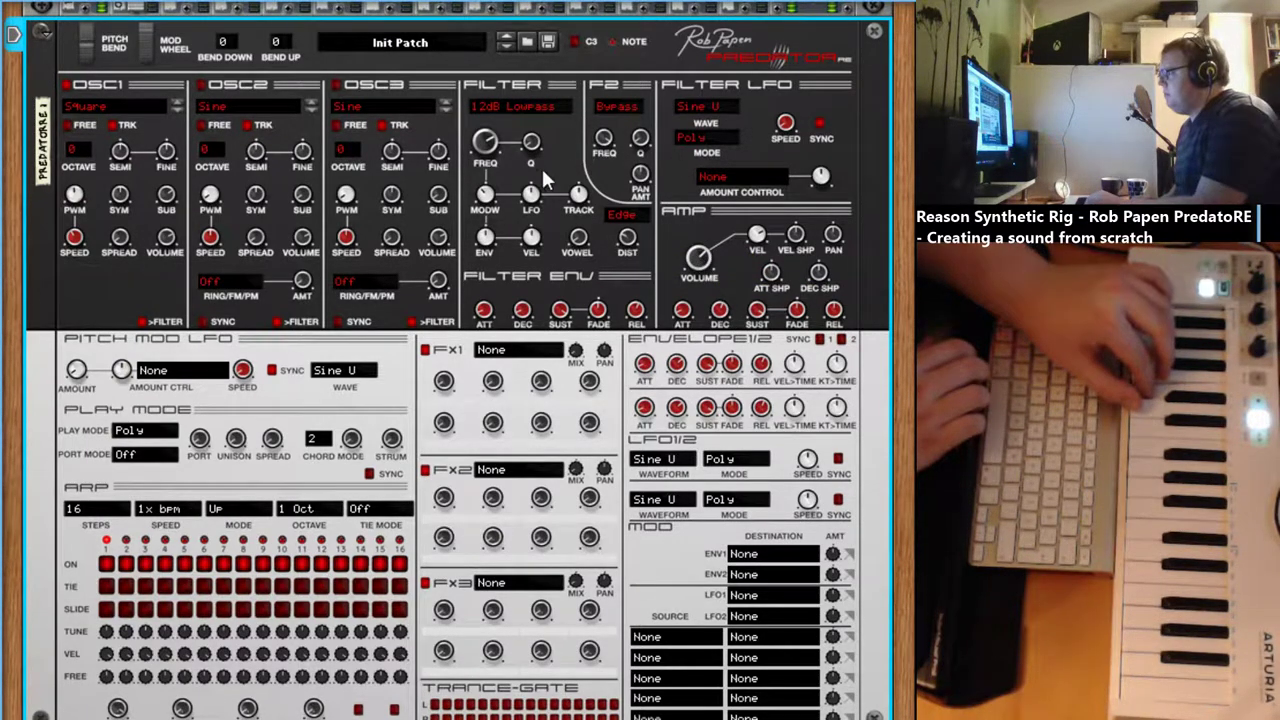
left_click_drag(624, 250, 626, 223)
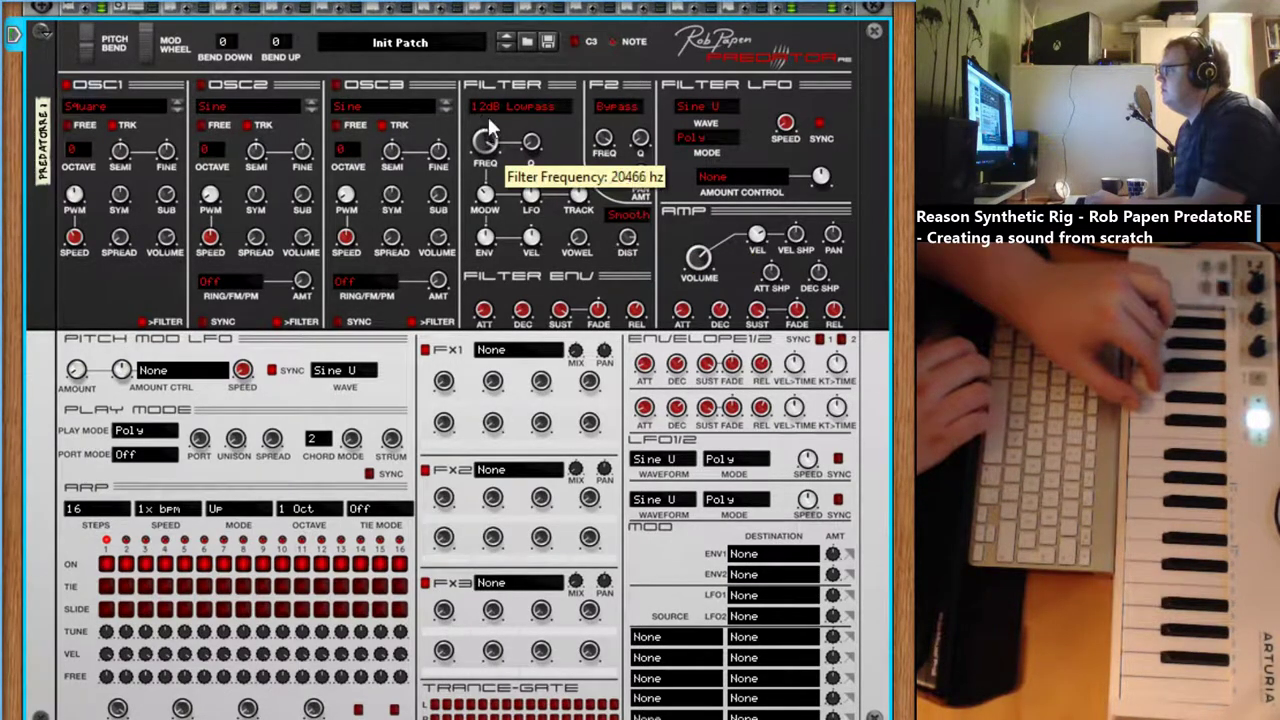
mouse_move(635, 310)
left_mouse_down()
mouse_move(636, 322)
mouse_move(633, 204)
mouse_move(626, 295)
left_mouse_up()
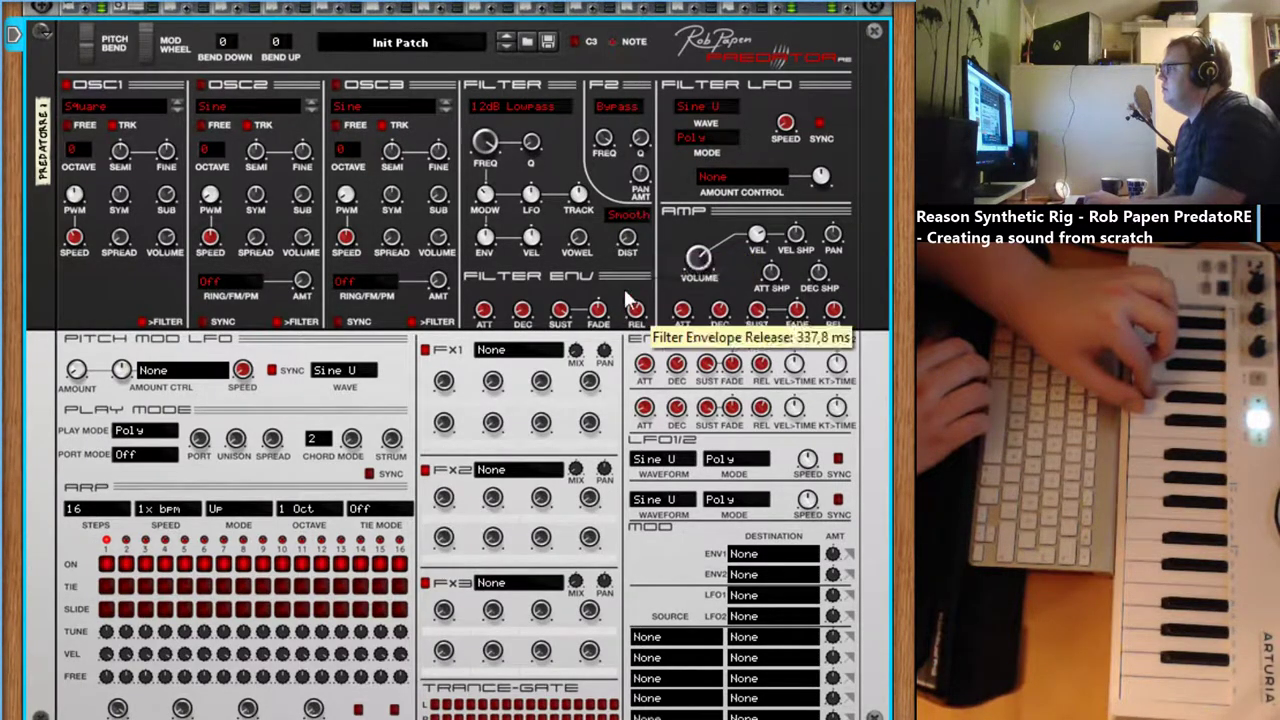
left_click(622, 218)
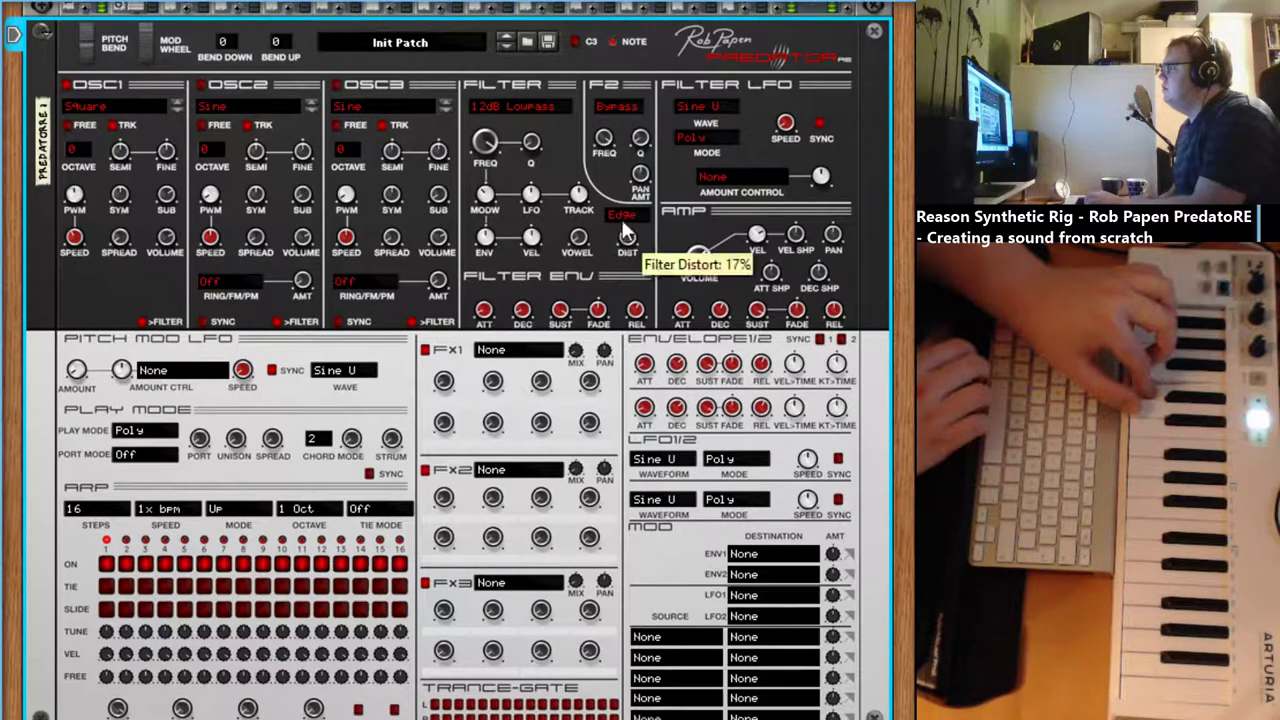
left_click_drag(621, 212, 624, 230)
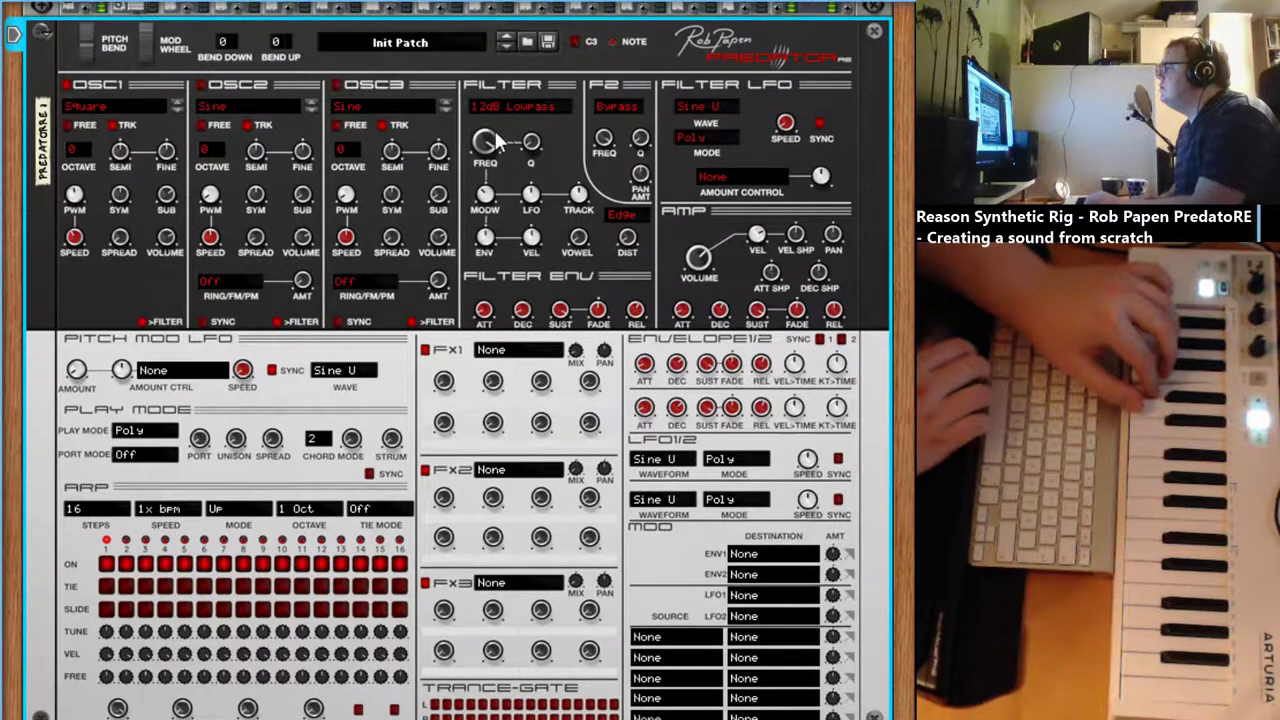
mouse_move(487, 147)
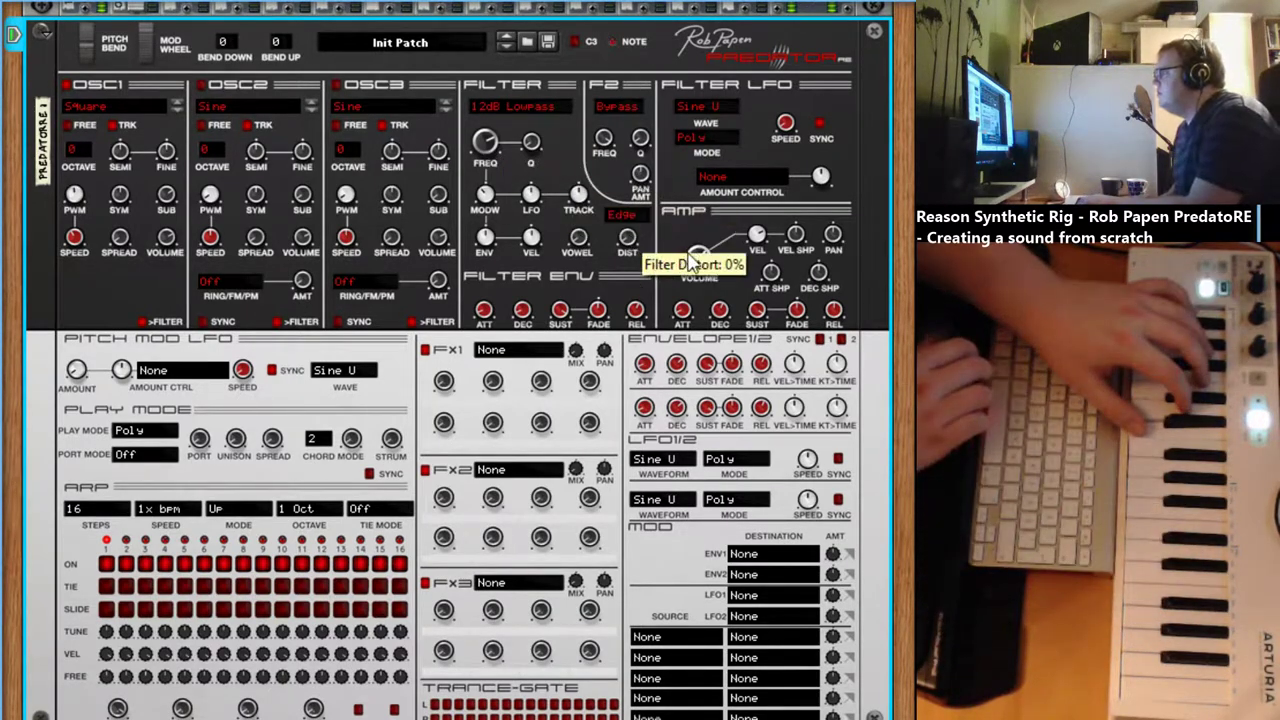
mouse_move(700, 259)
left_click_drag(700, 258, 700, 248)
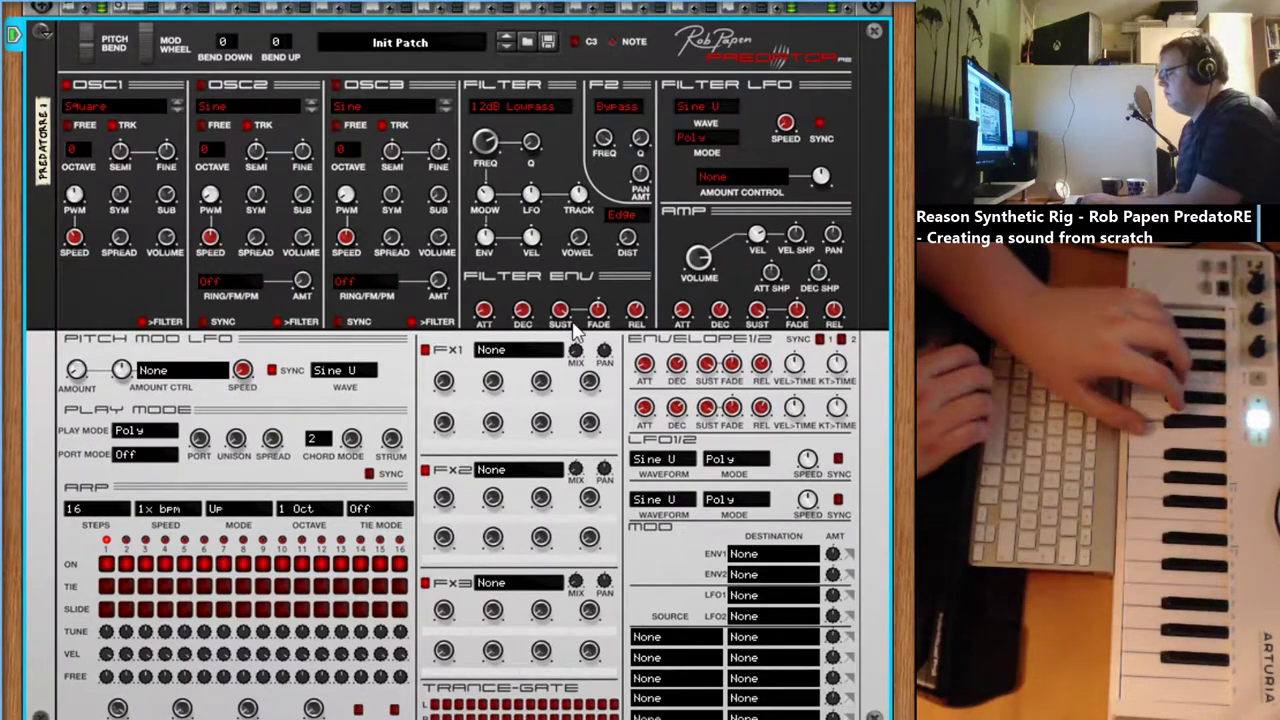
Step: Try the filter resonance at values such as 34% while sweeping the lowpass frequency, and bring the frequency to 3618 Hz
mouse_move(484, 142)
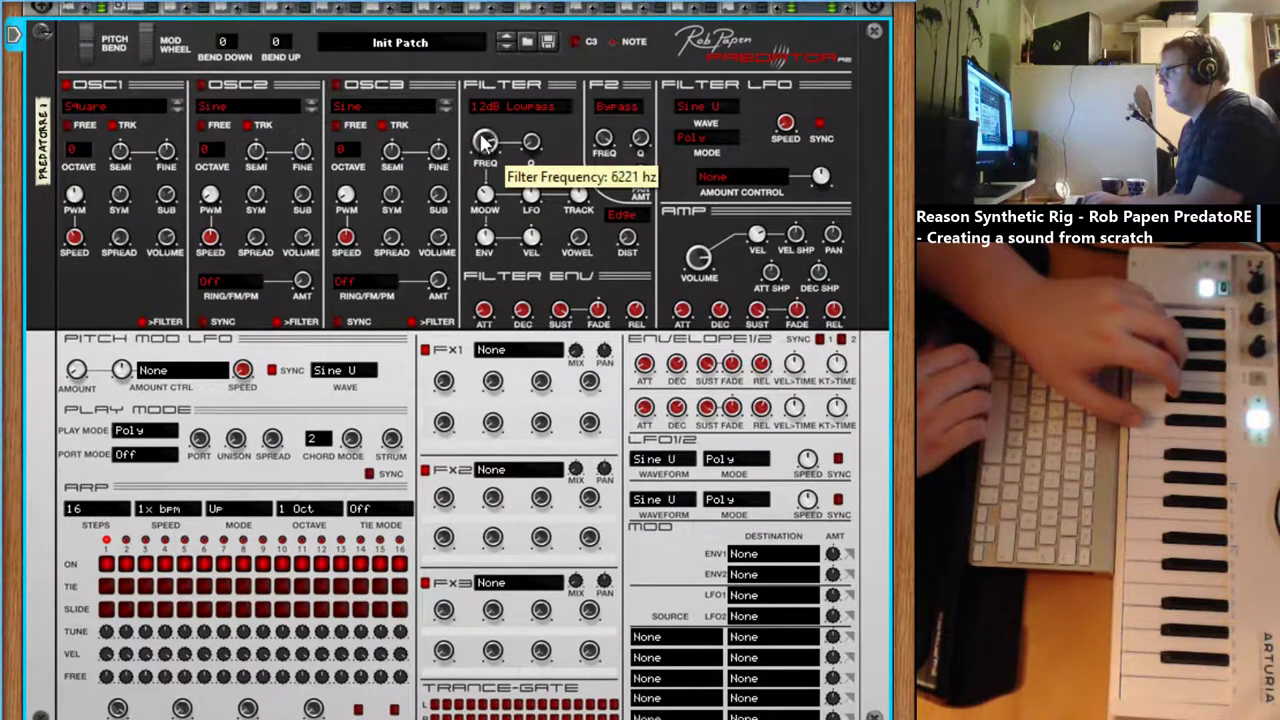
mouse_move(533, 150)
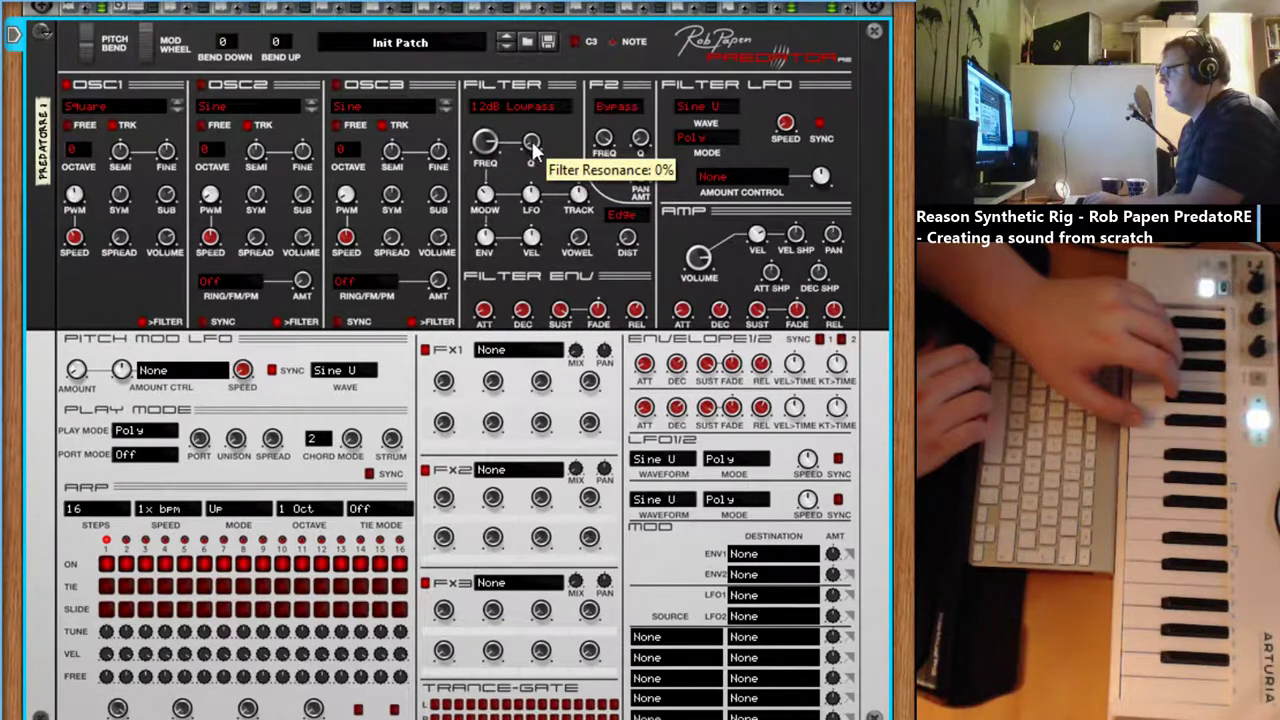
left_click_drag(535, 148, 517, 113)
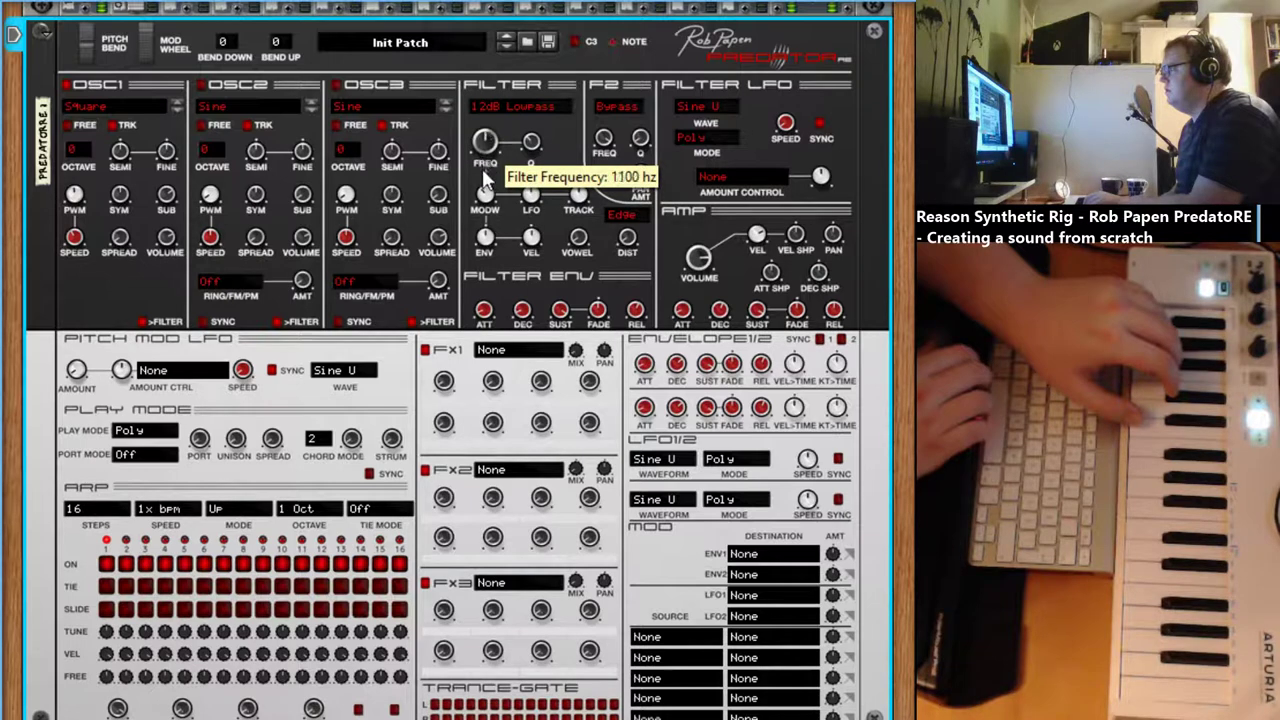
left_click_drag(484, 178, 485, 143)
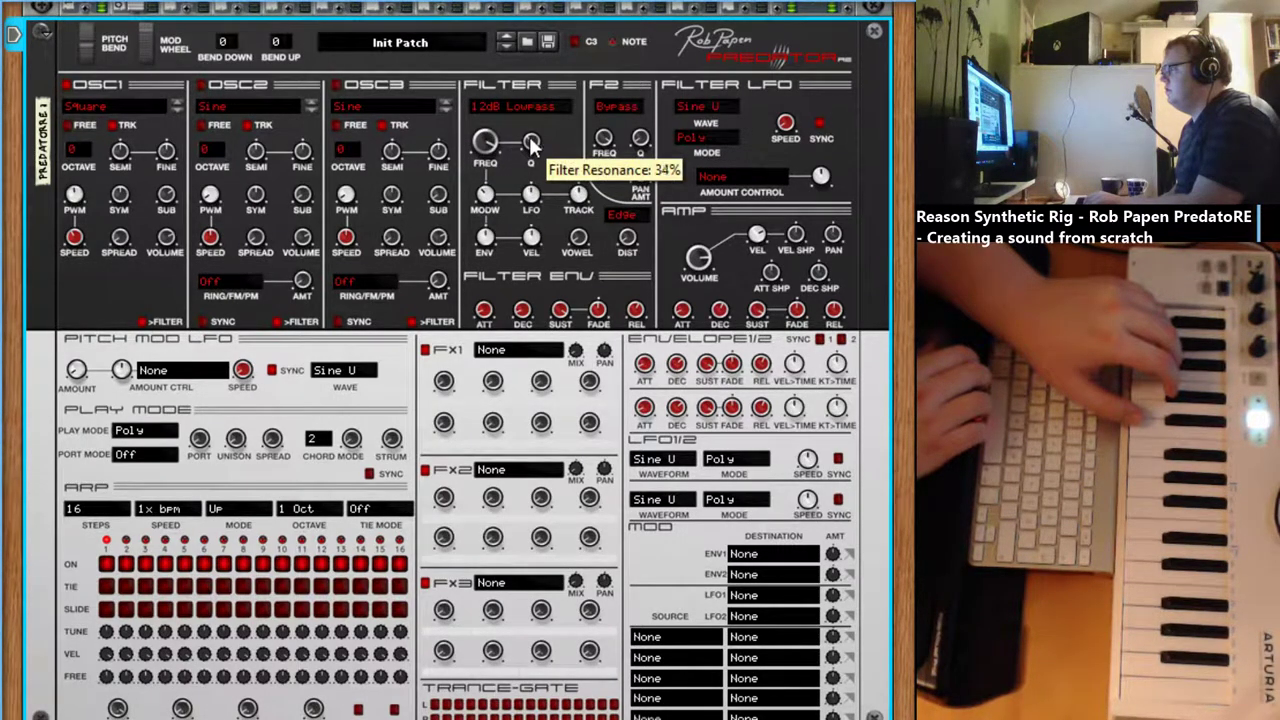
left_click_drag(532, 141, 483, 152)
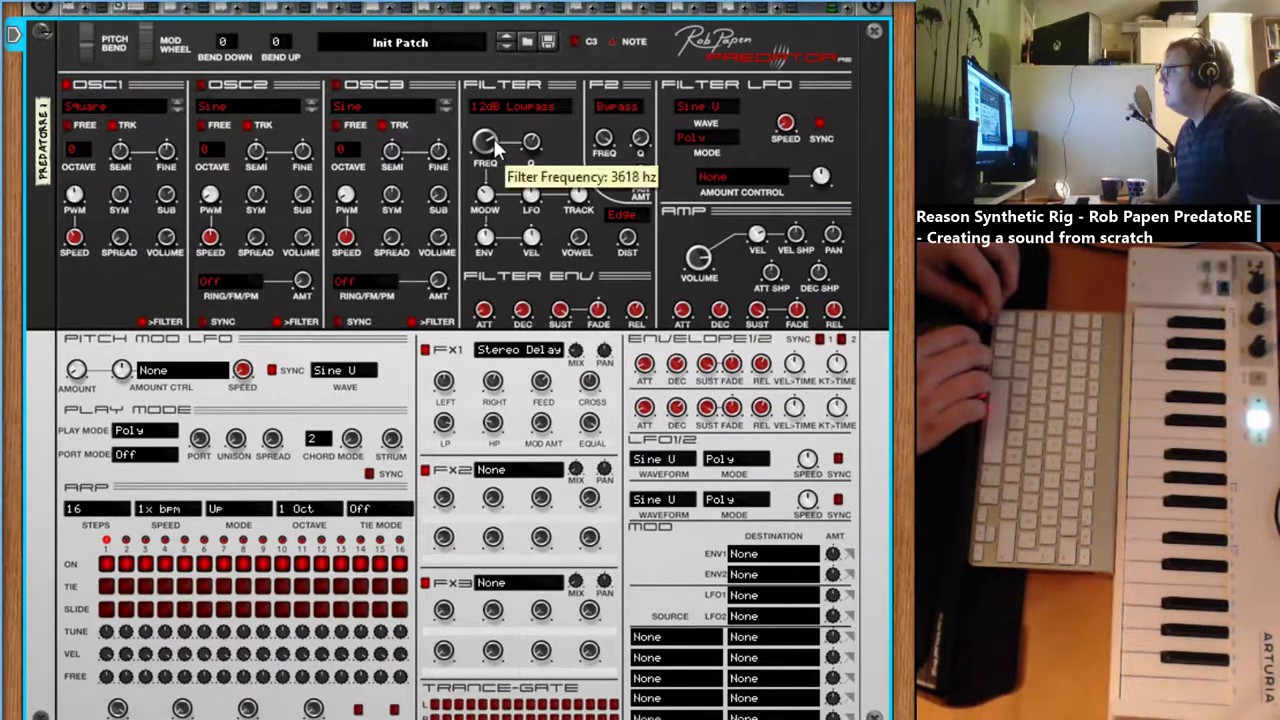
Step: Adjust the filter envelope's decay and fade, trying settings such as 6.4 ms decay and 47% fade
scroll(493, 138, "up", 5)
scroll(493, 133, "up", 3)
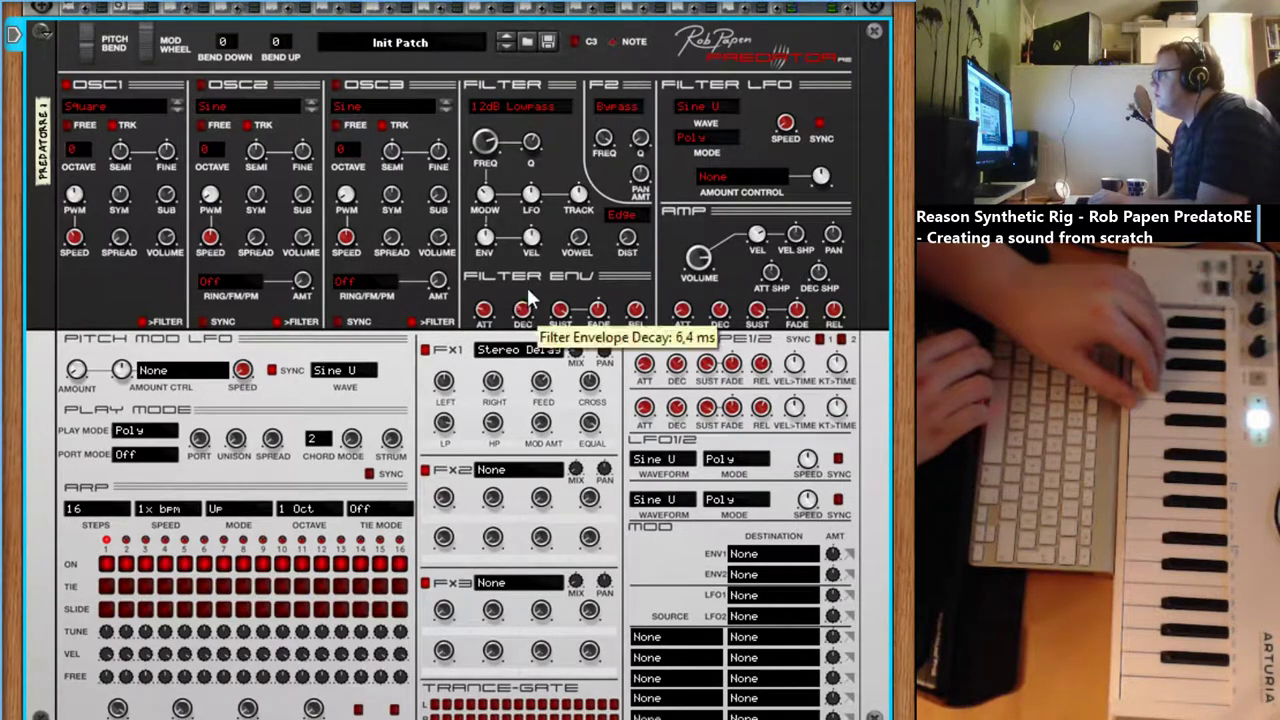
left_click_drag(527, 262, 530, 313)
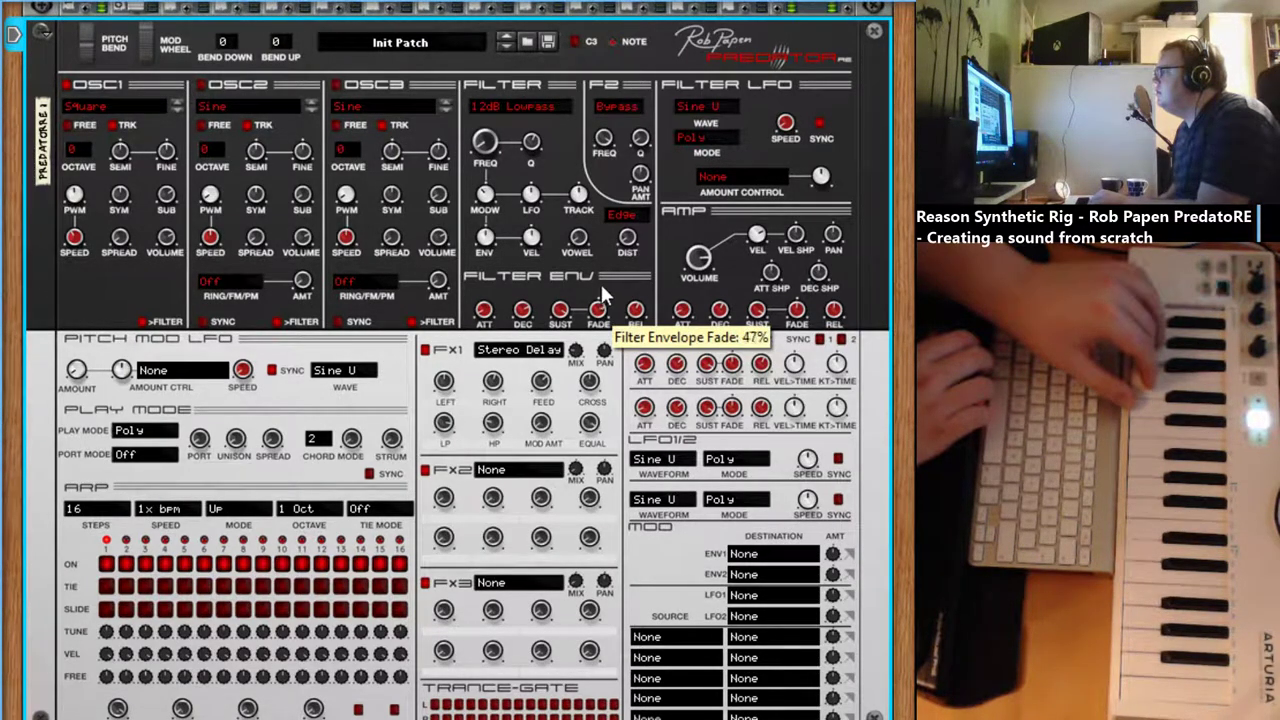
left_click_drag(600, 281, 601, 265)
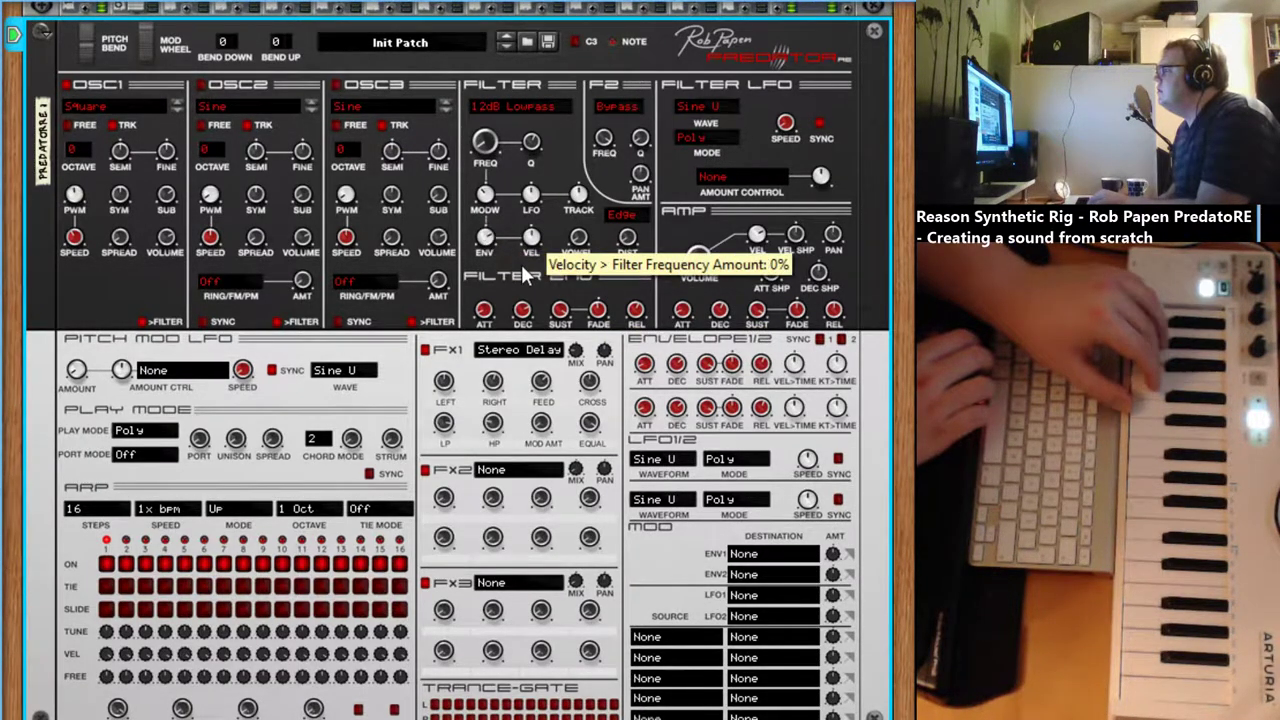
Step: Adjust the envelope's amount on the filter frequency and set the velocity's filter frequency amount to 66%
left_click_drag(487, 238, 490, 215)
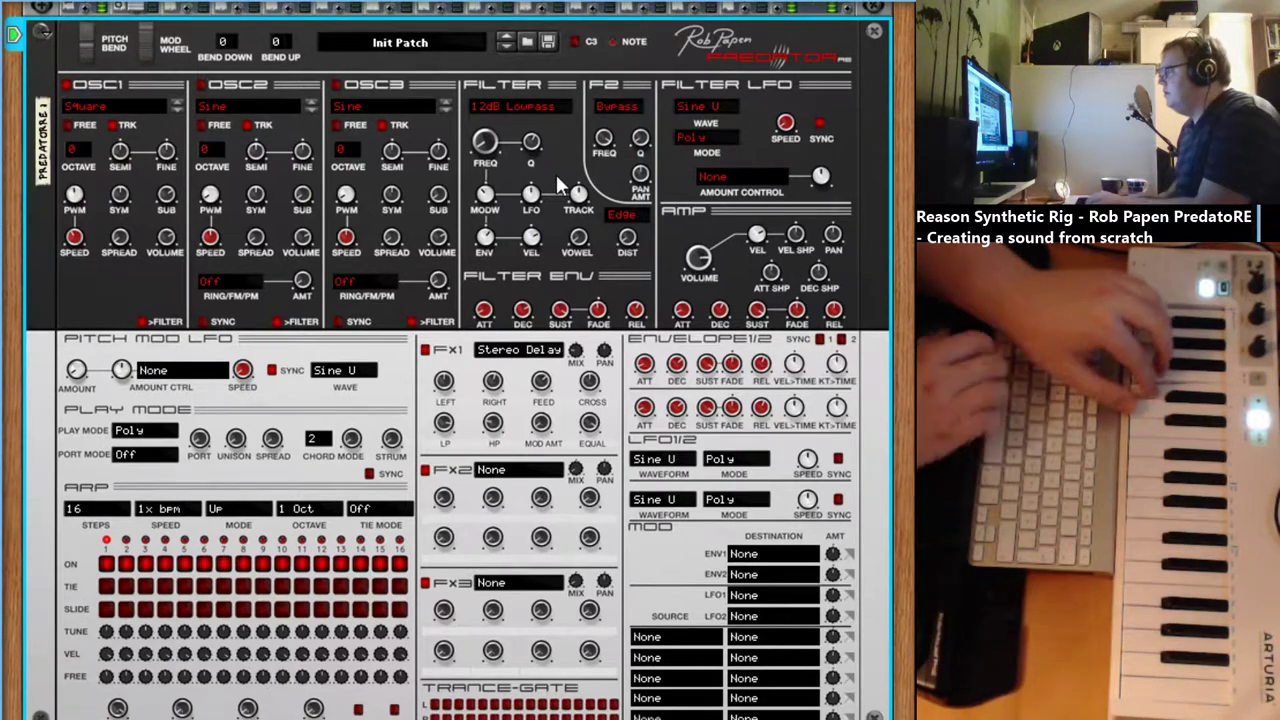
left_click_drag(533, 237, 533, 208)
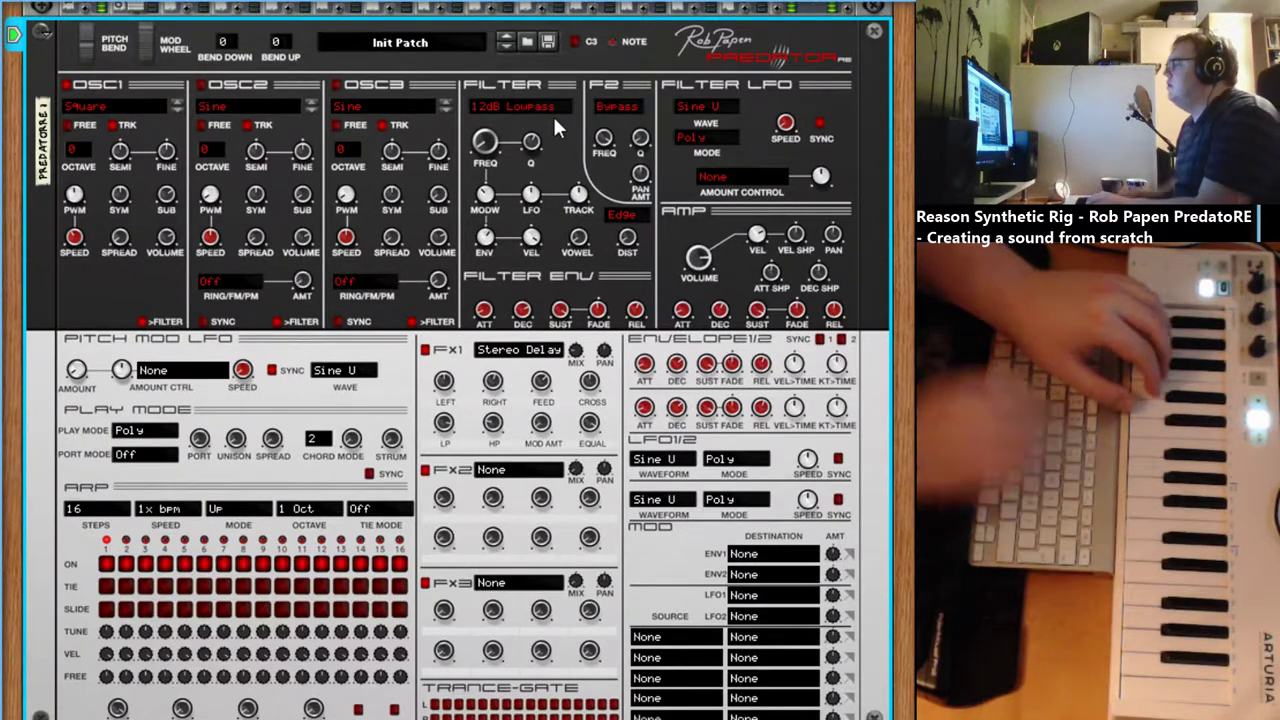
mouse_move(528, 256)
left_click_drag(528, 258, 535, 202)
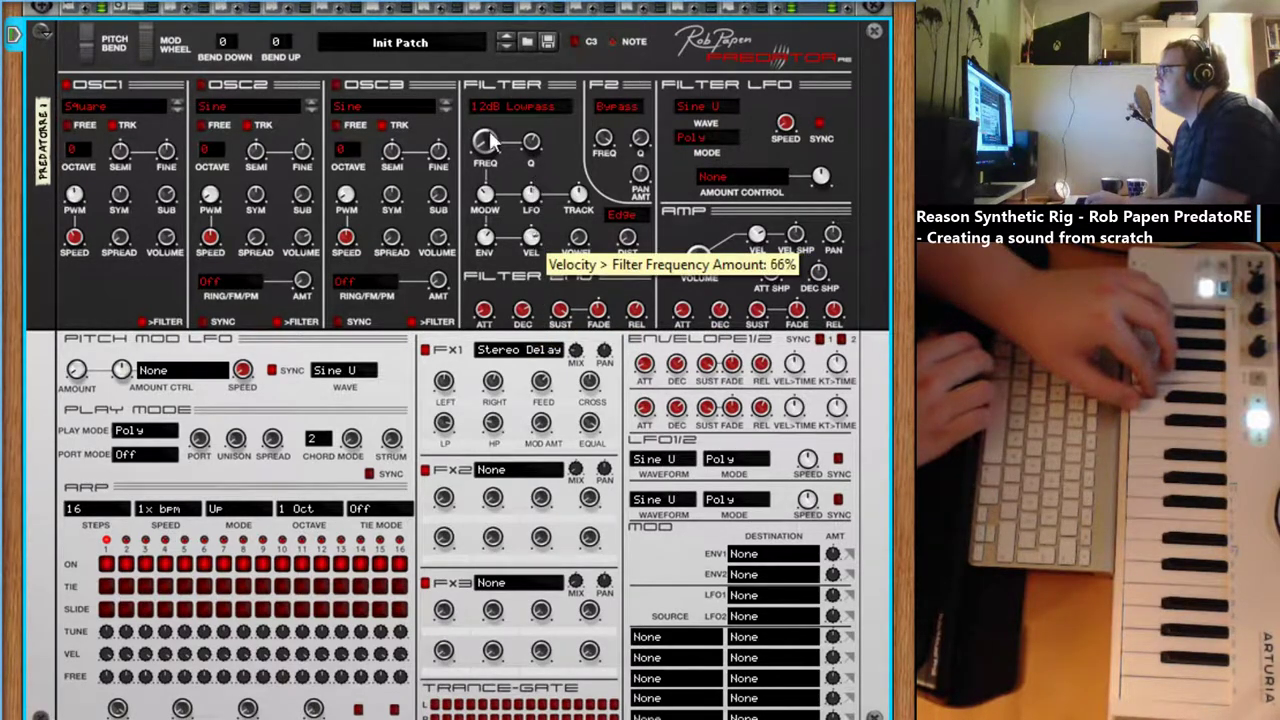
mouse_move(484, 141)
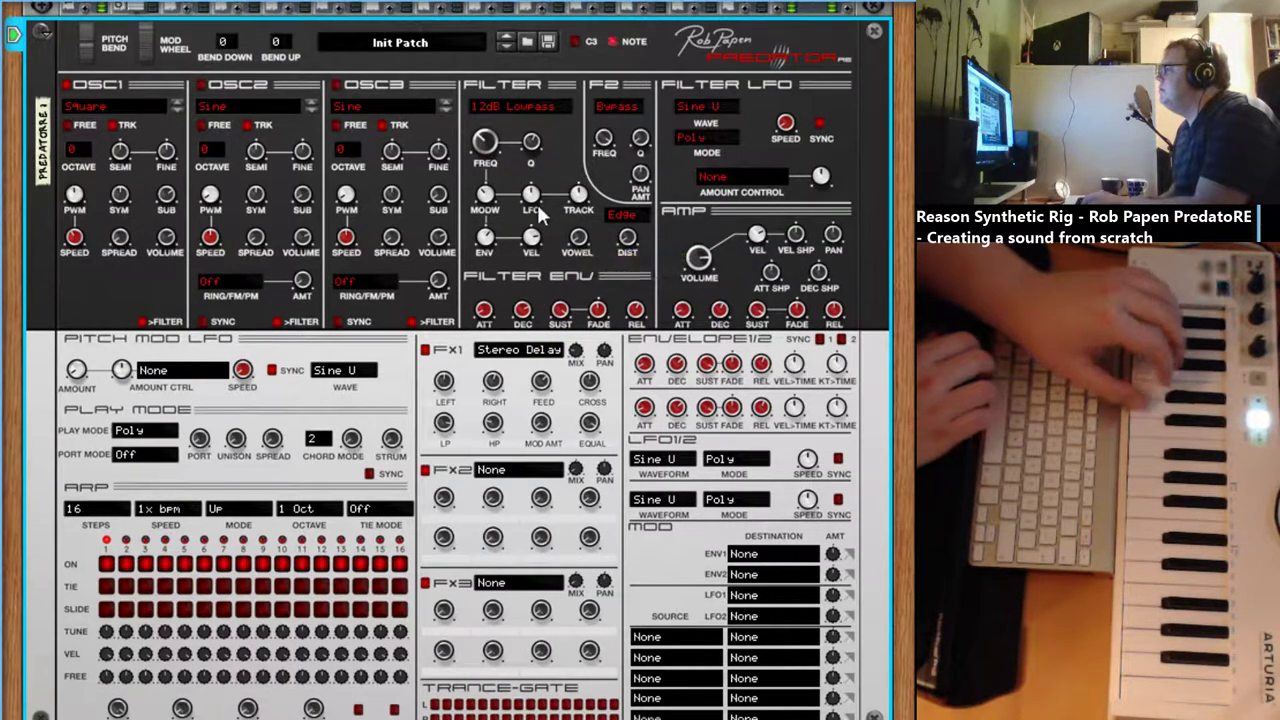
mouse_move(532, 230)
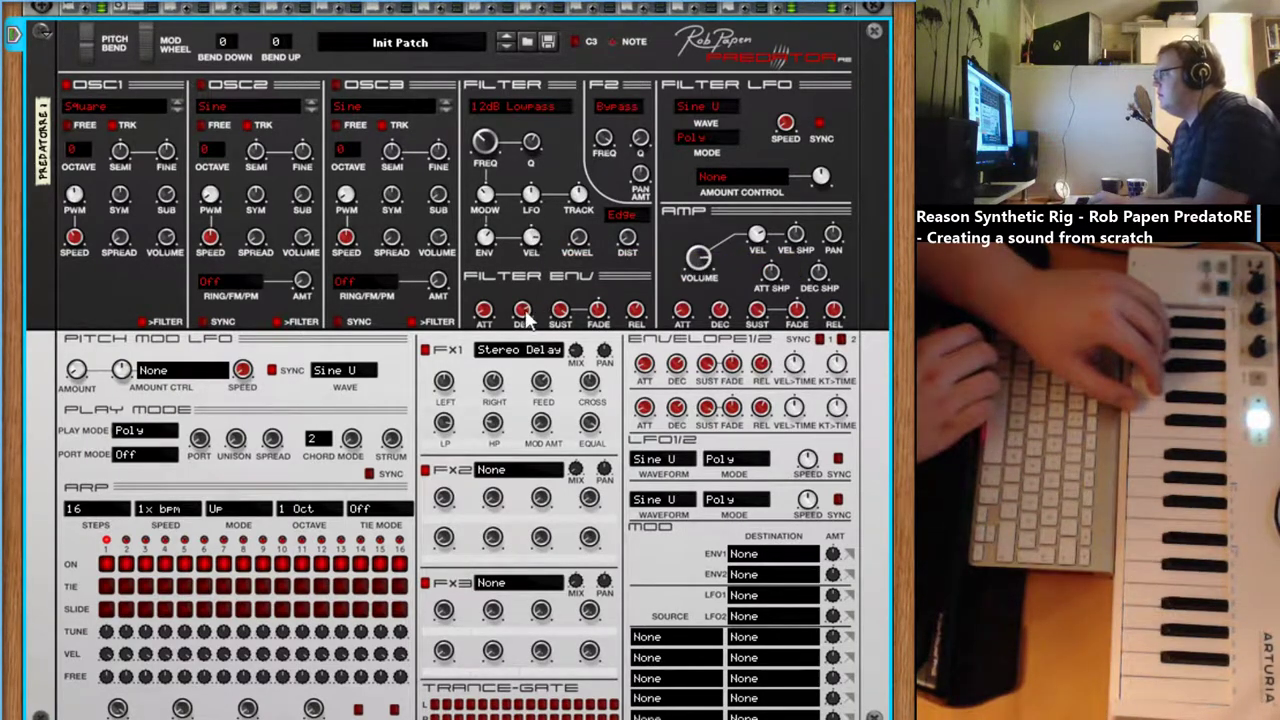
Step: Set the filter envelope's sustain to 28% and readjust its decay time
left_click_drag(522, 311, 528, 368)
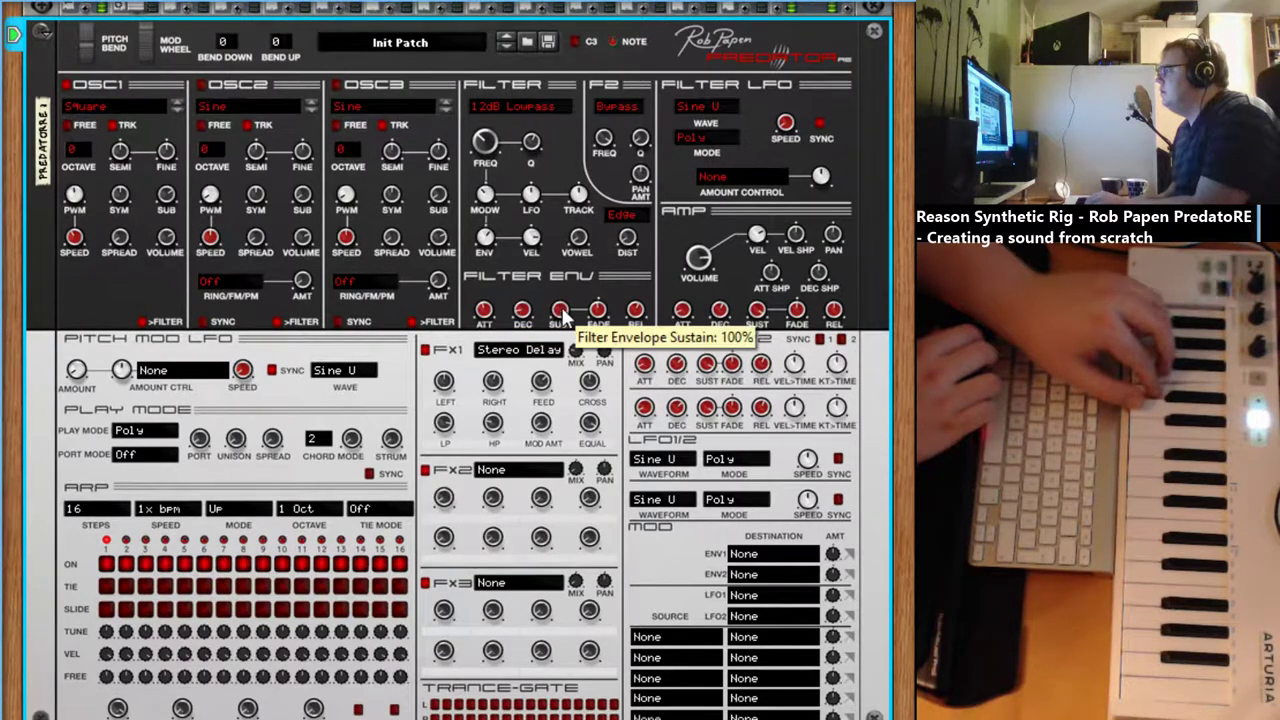
left_click_drag(562, 314, 565, 318)
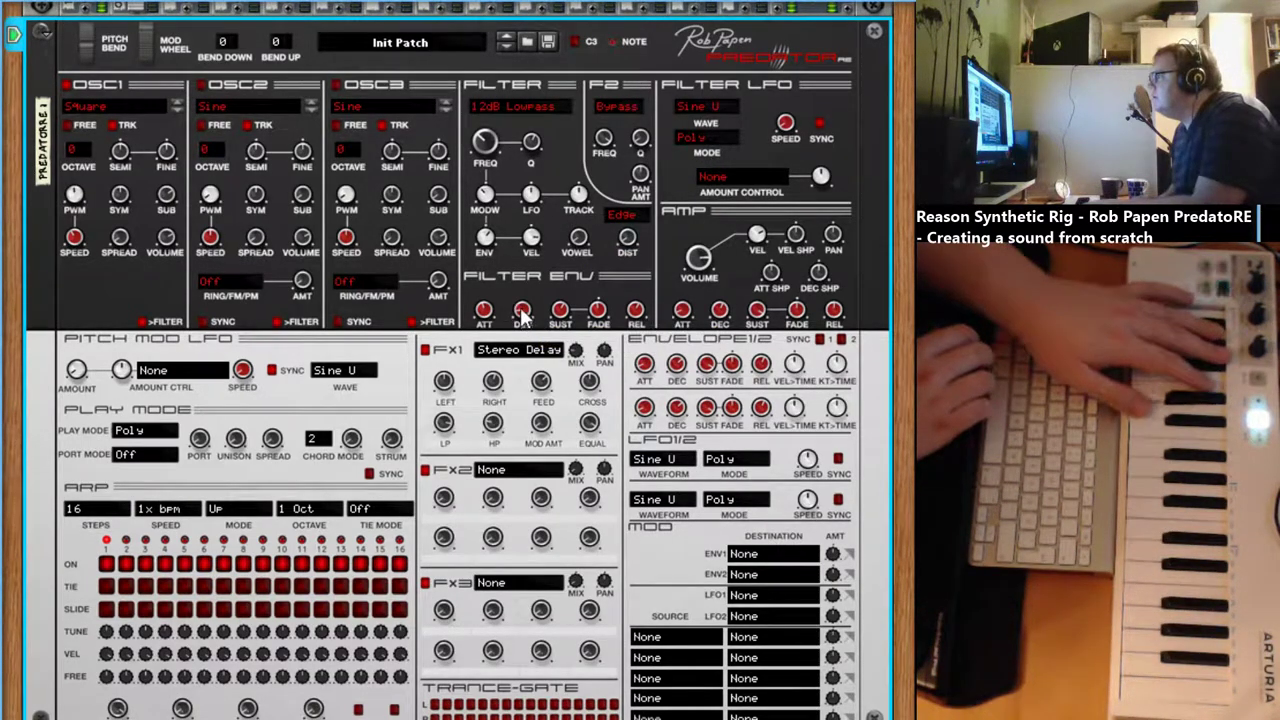
left_click_drag(522, 316, 530, 244)
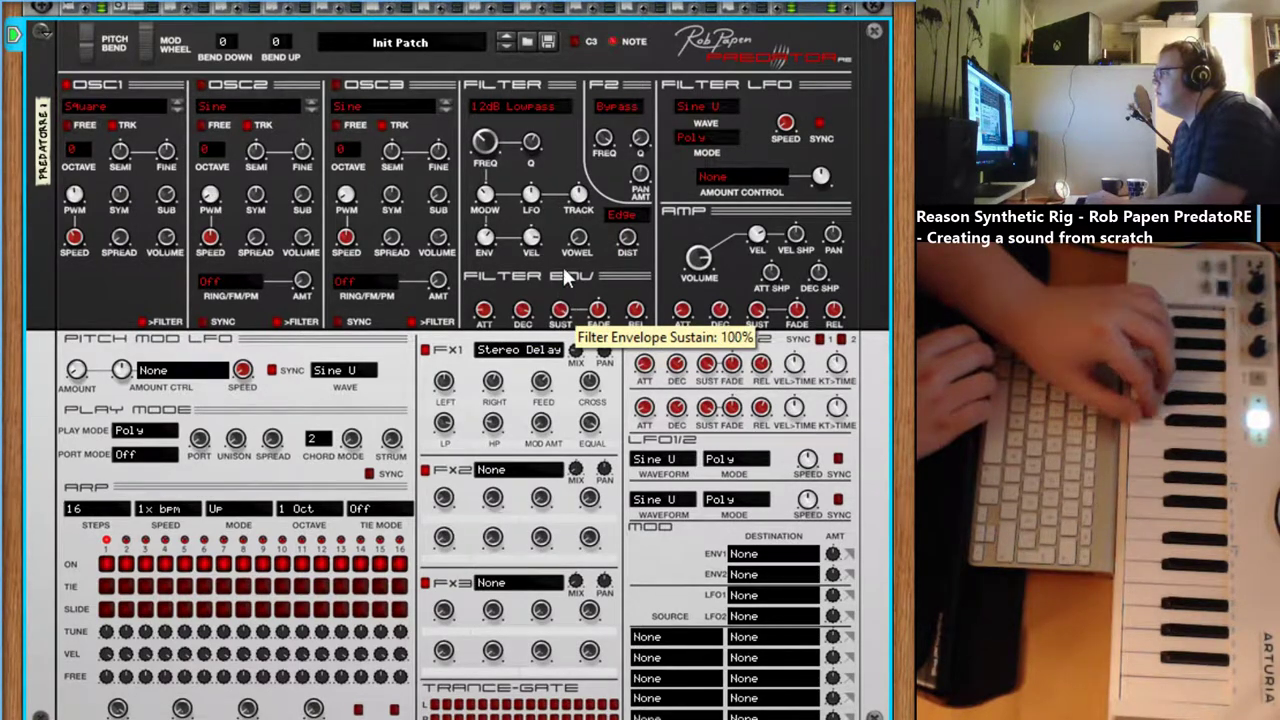
left_click_drag(564, 271, 565, 355)
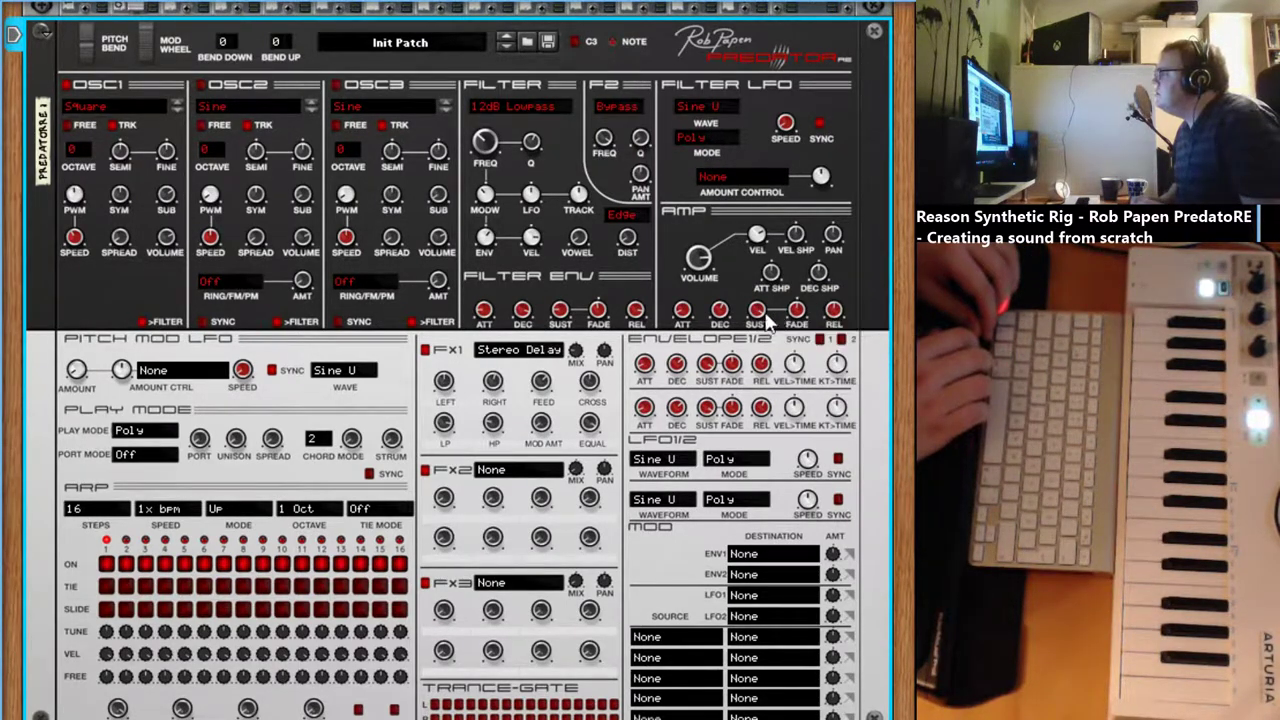
mouse_move(680, 320)
left_mouse_down()
mouse_move(682, 302)
mouse_move(686, 332)
mouse_move(680, 318)
left_mouse_up()
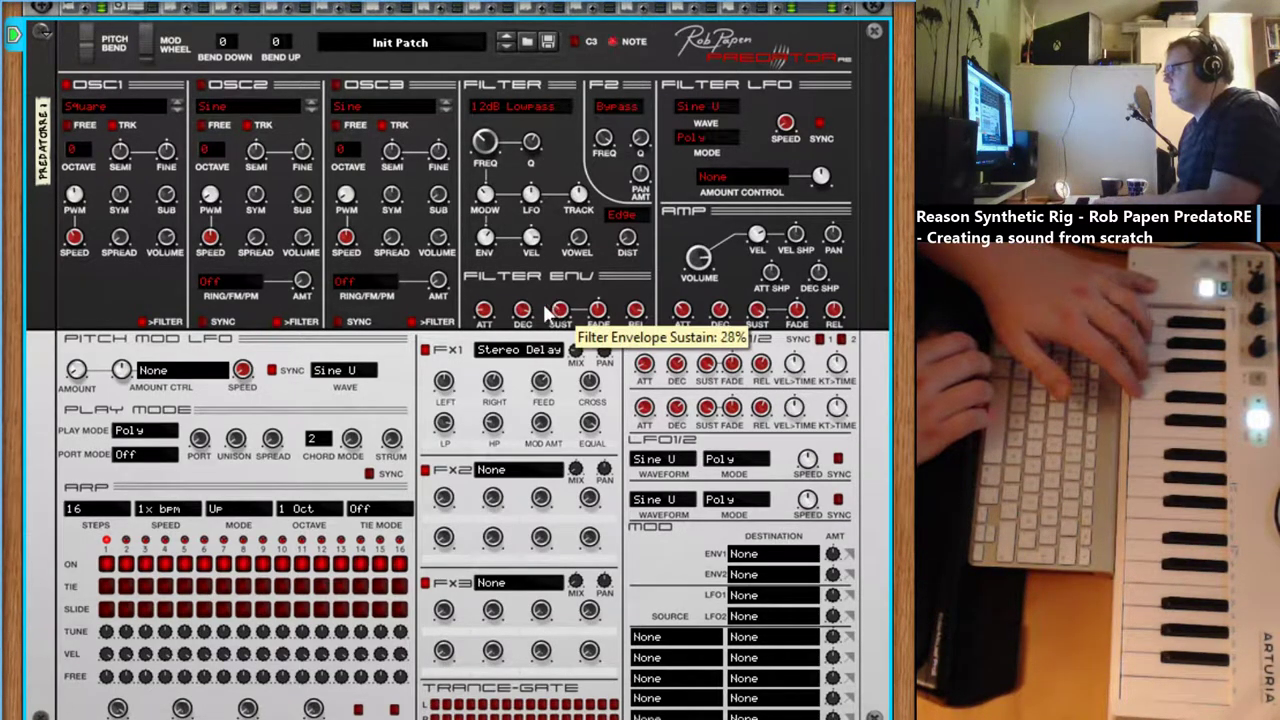
left_click_drag(530, 316, 540, 365)
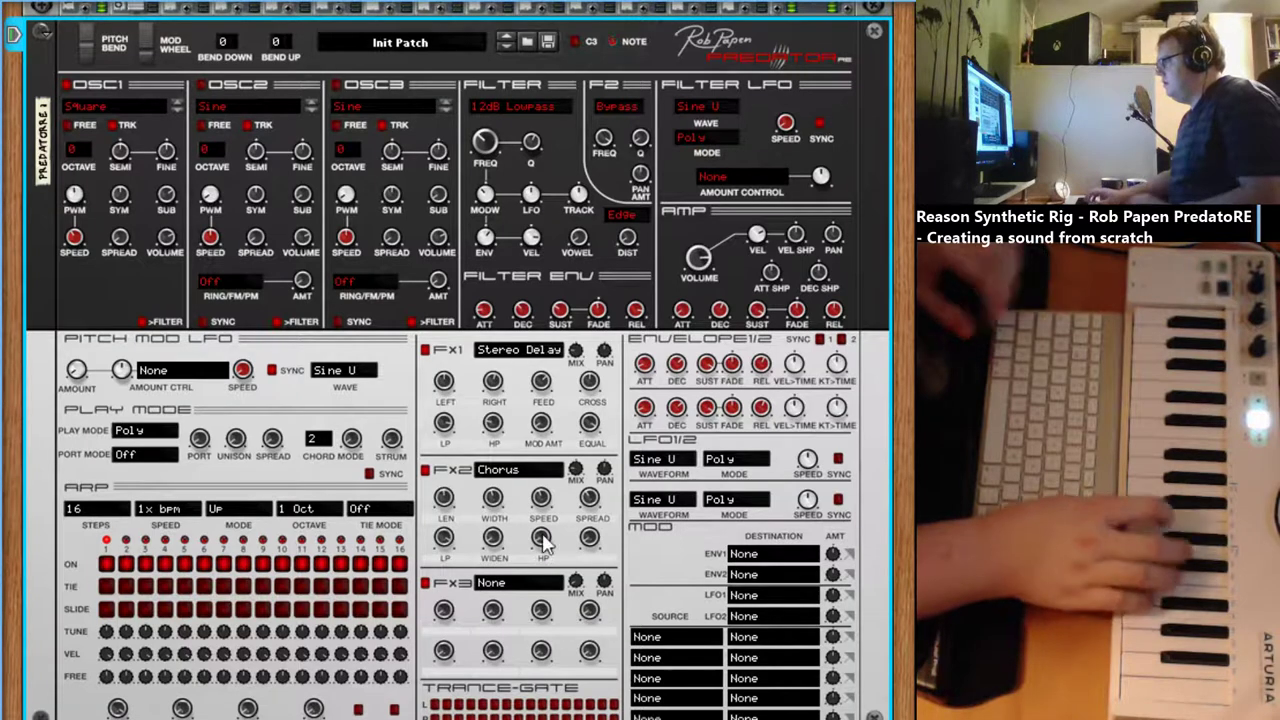
Step: Try the Chorus effect in FX2 with different widening, speed and length settings and a mix of 43%
left_click_drag(577, 481, 588, 452)
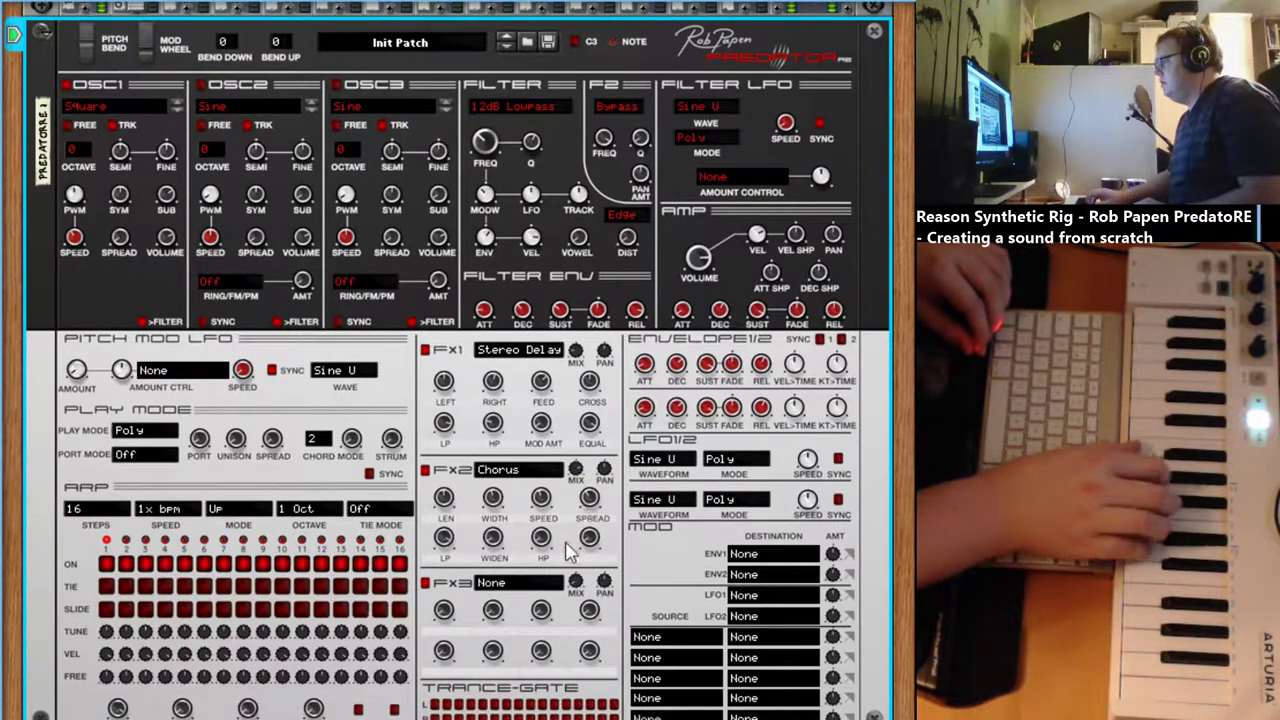
left_click_drag(505, 541, 478, 523)
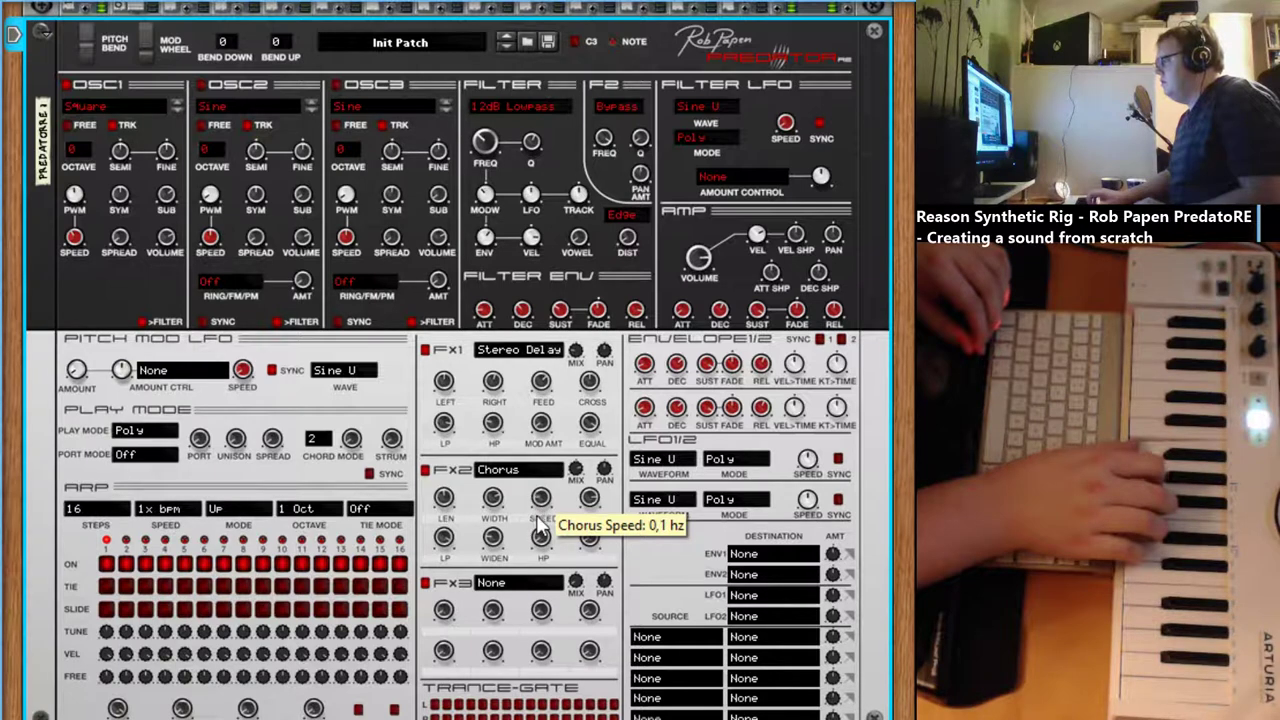
left_click_drag(532, 461, 527, 505)
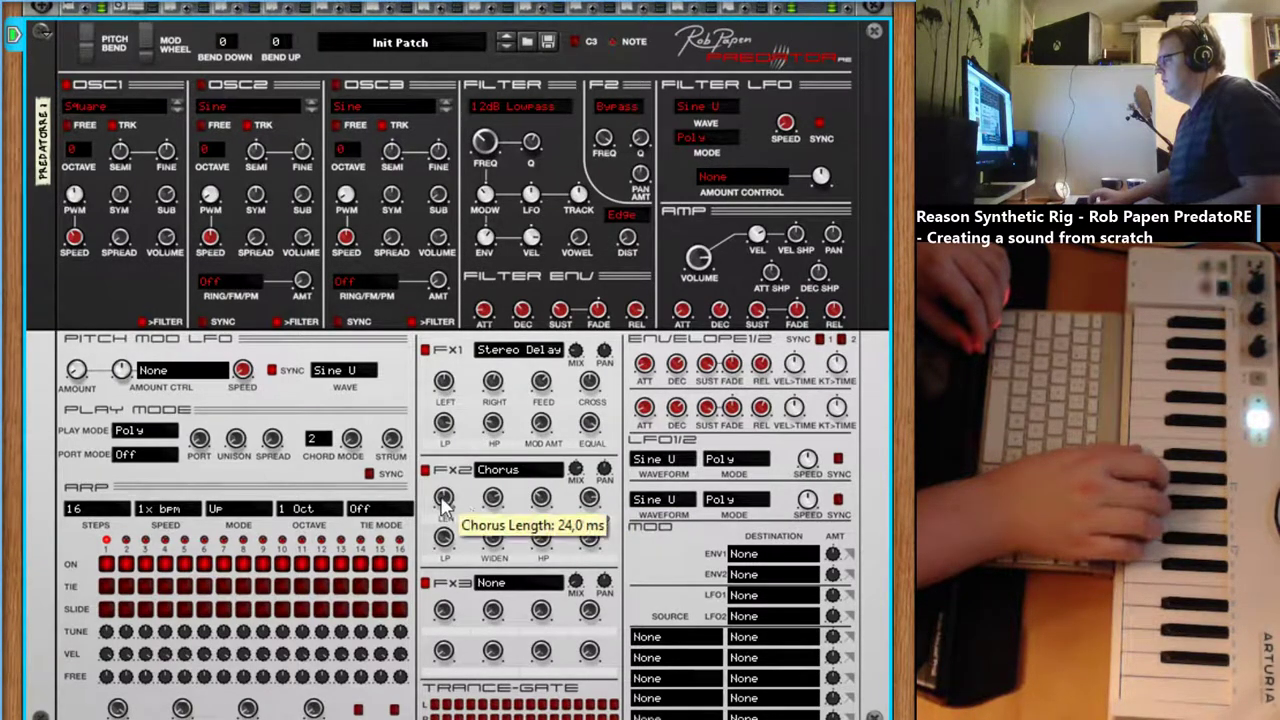
left_click_drag(444, 497, 535, 505)
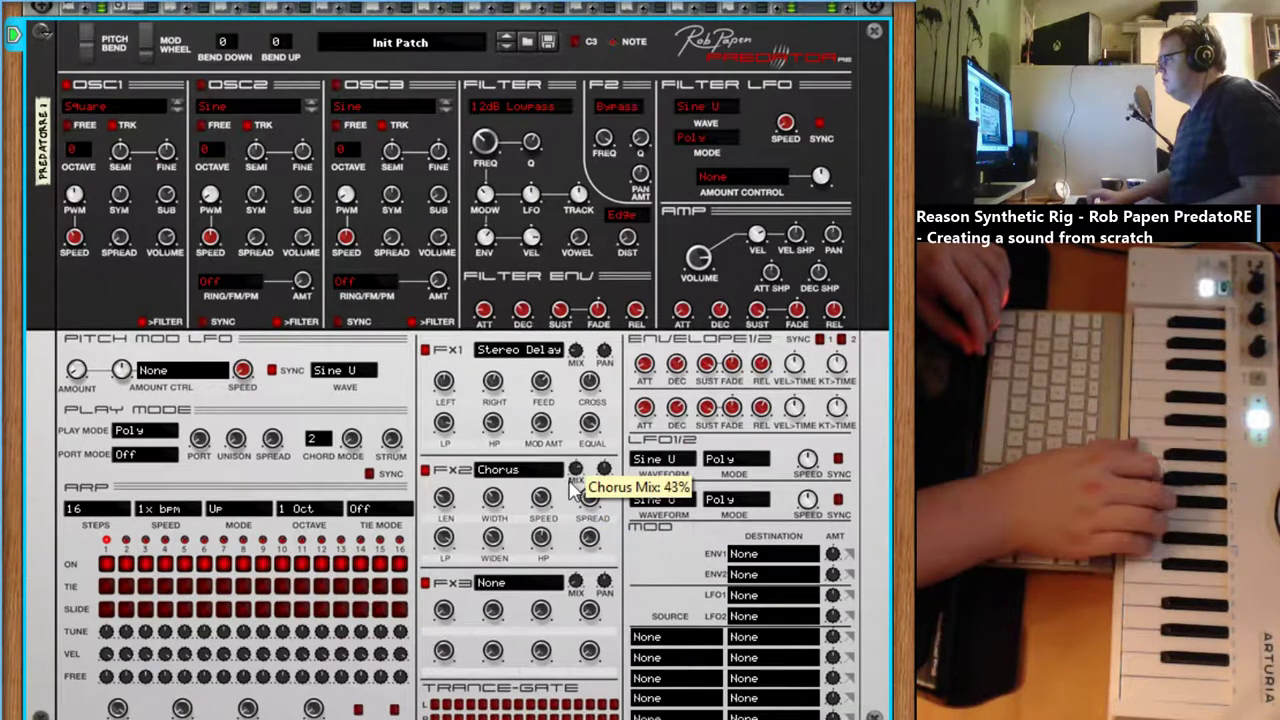
Step: Switch FX2 to Ensemble and adjust its mix and width
left_click_drag(575, 505, 576, 502)
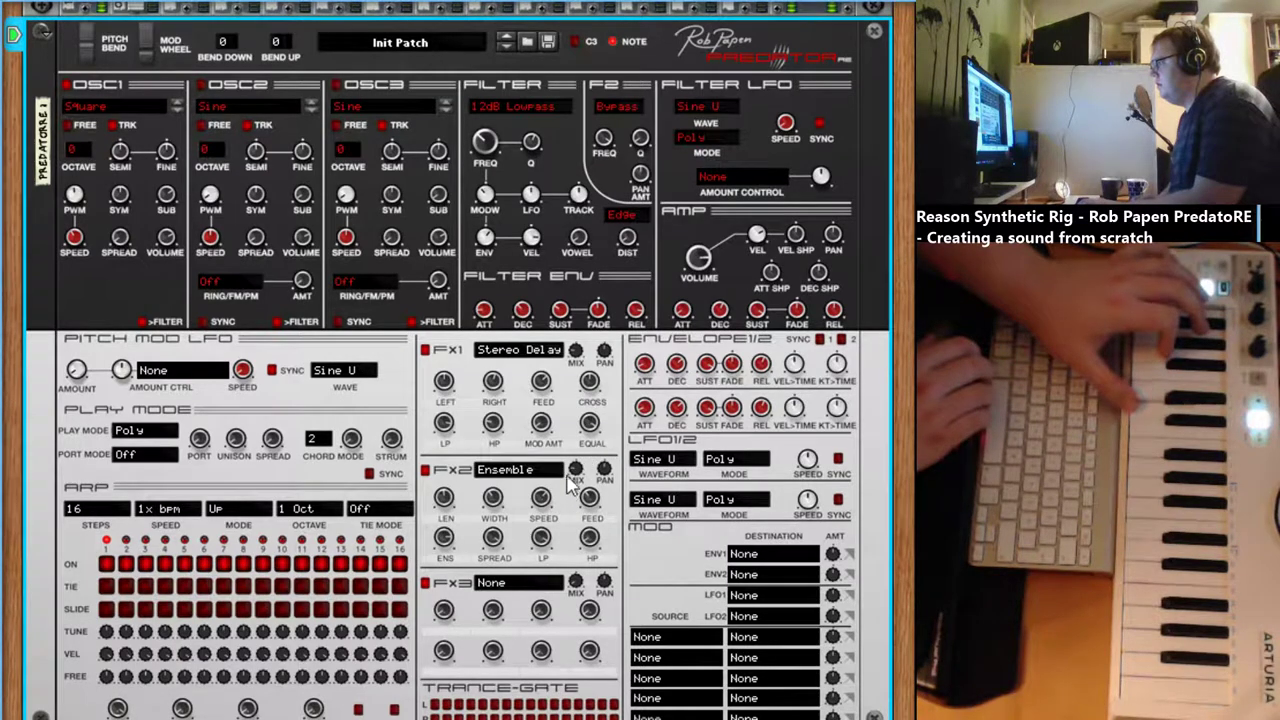
left_click_drag(577, 472, 584, 404)
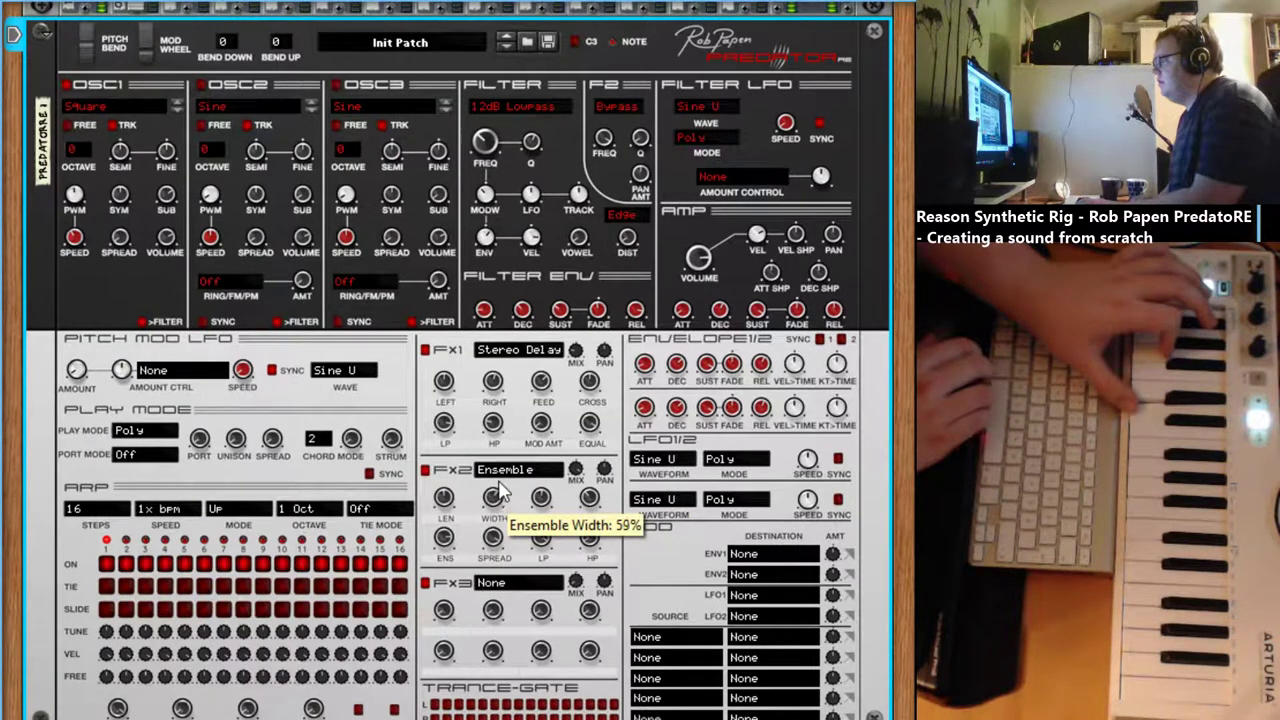
left_click_drag(502, 478, 497, 592)
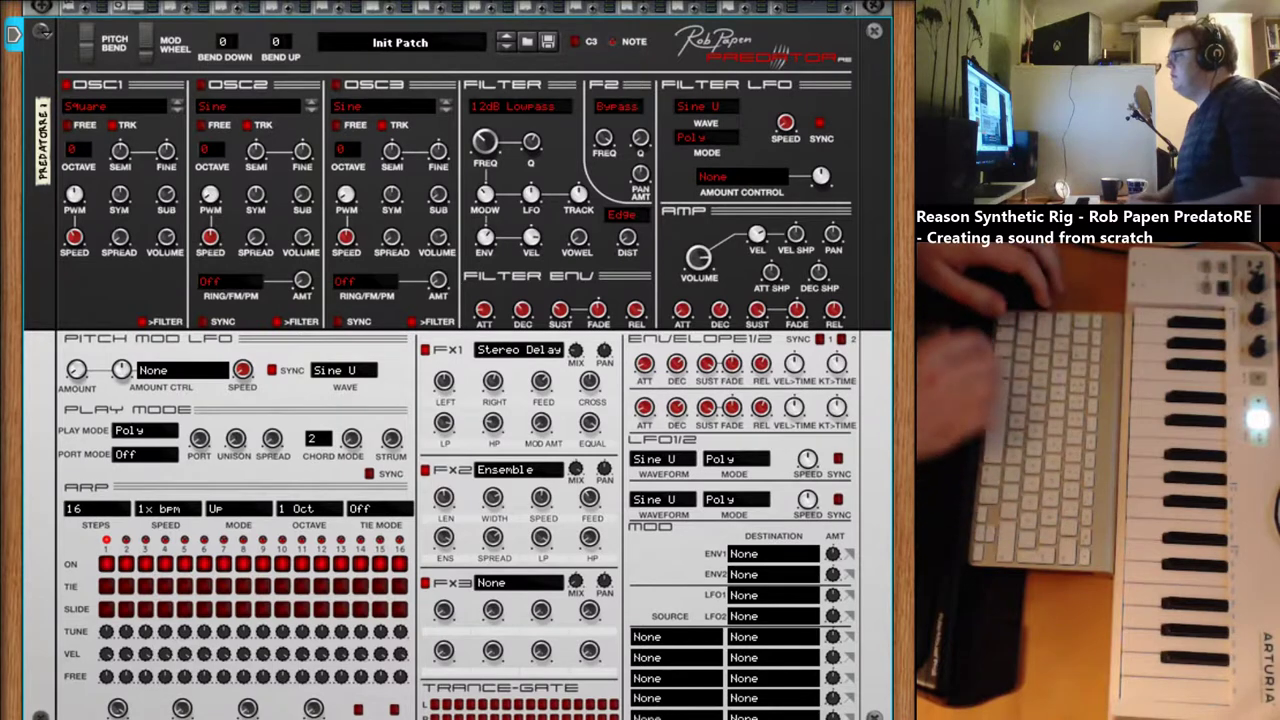
Step: Save the patch under the name "clicky square"
key("Return")
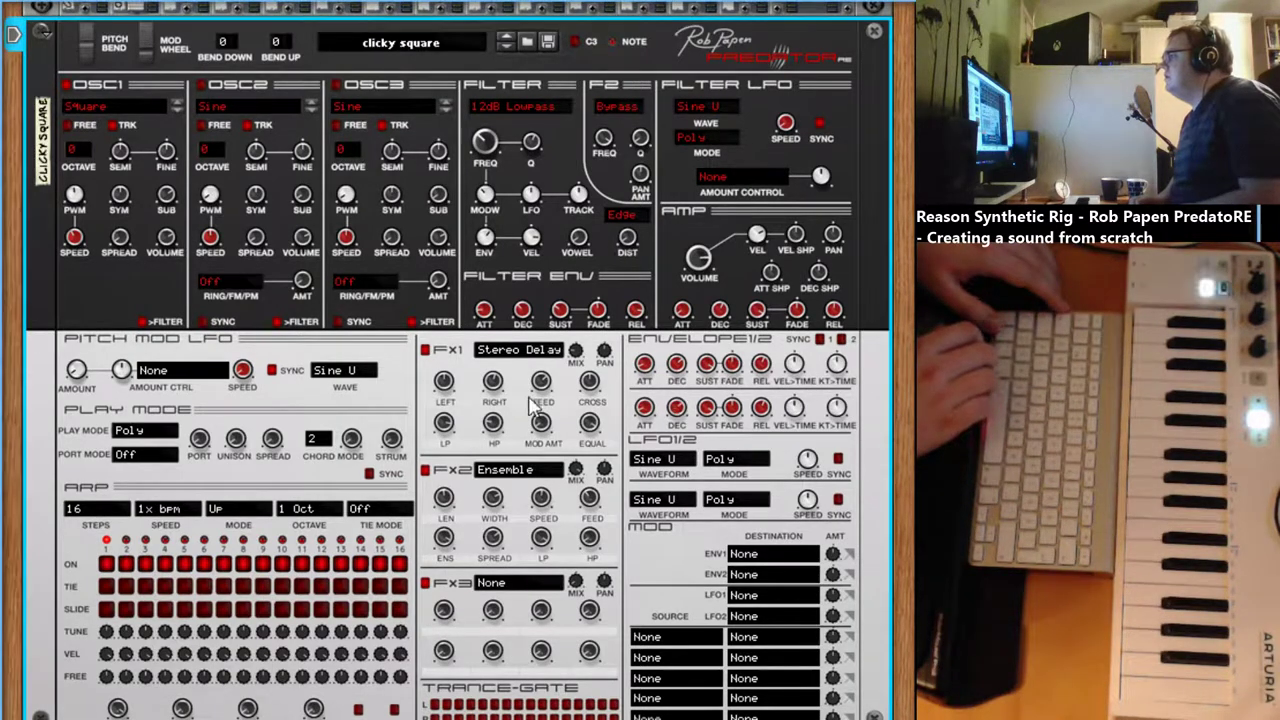
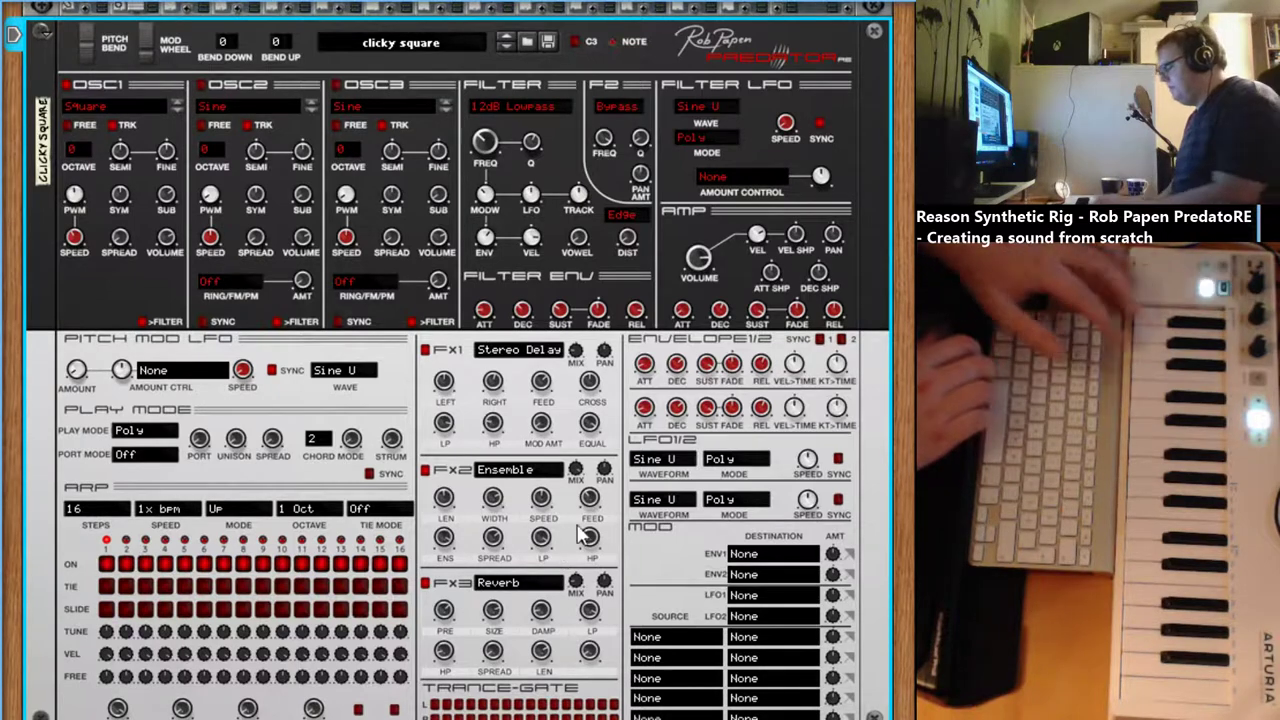
Step: Shape the Reverb in FX3 by adjusting its mix, length and size
left_click_drag(588, 578, 588, 545)
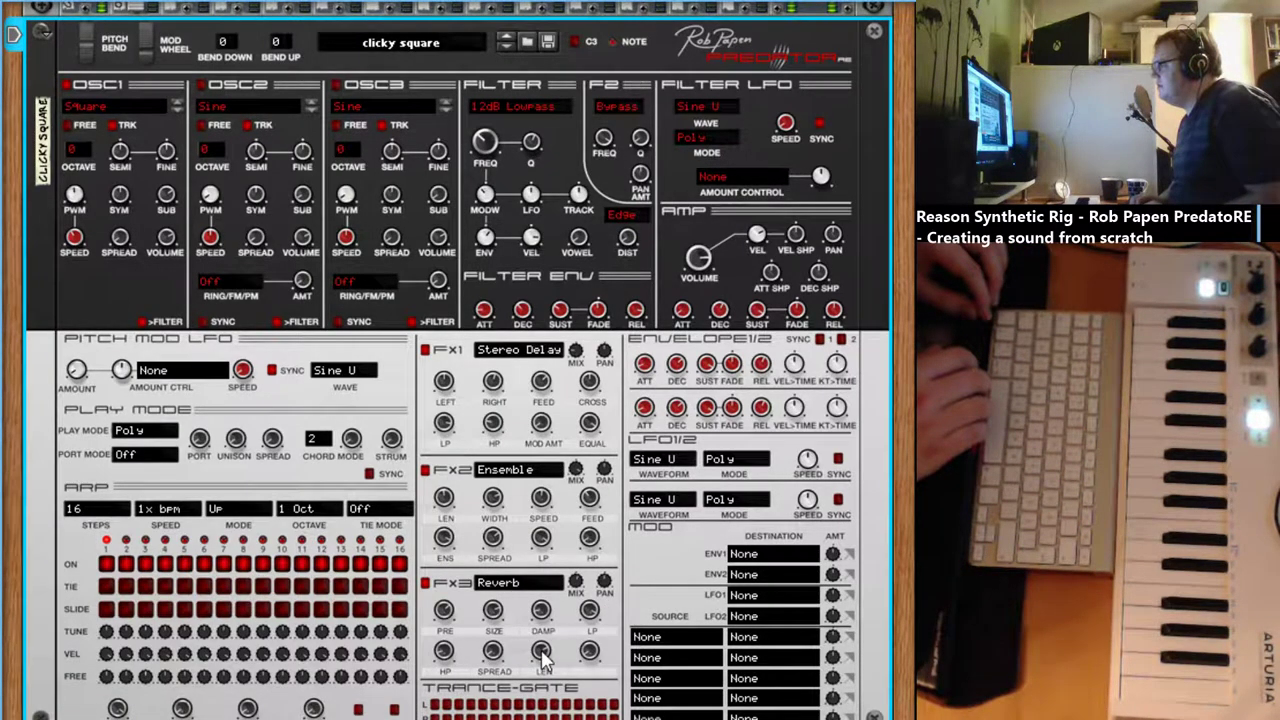
left_click_drag(541, 653, 541, 650)
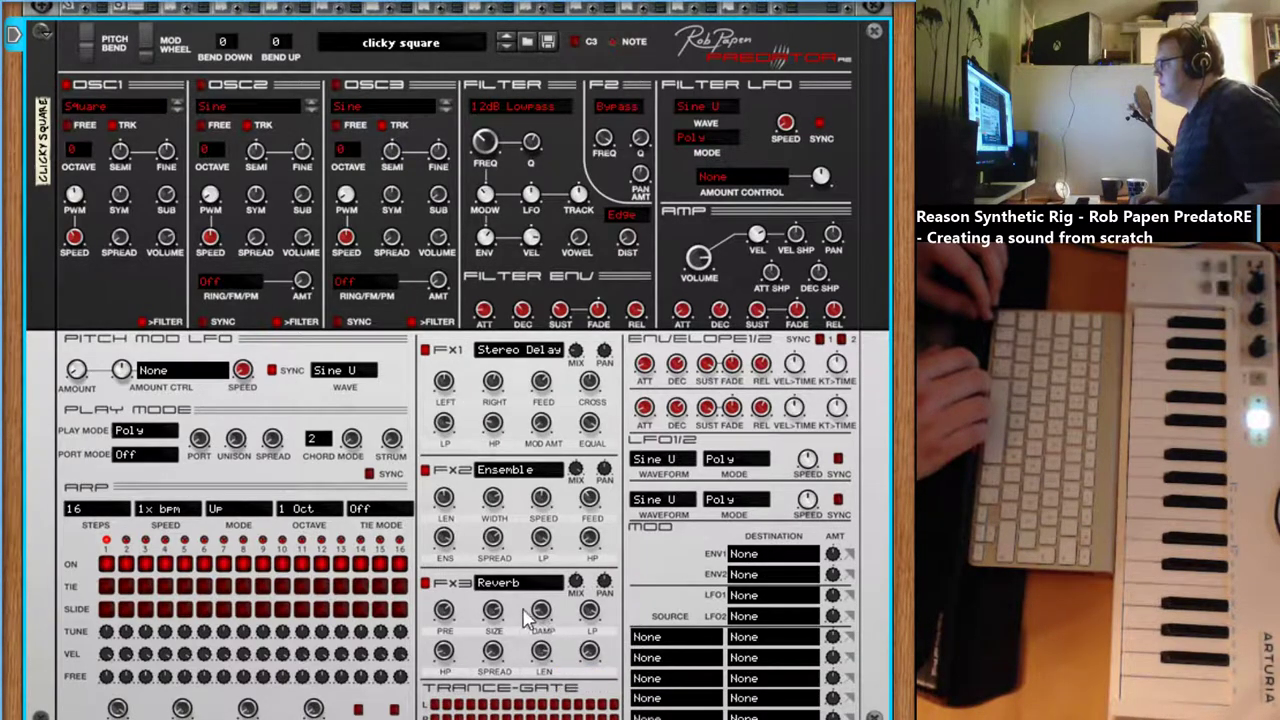
mouse_move(496, 617)
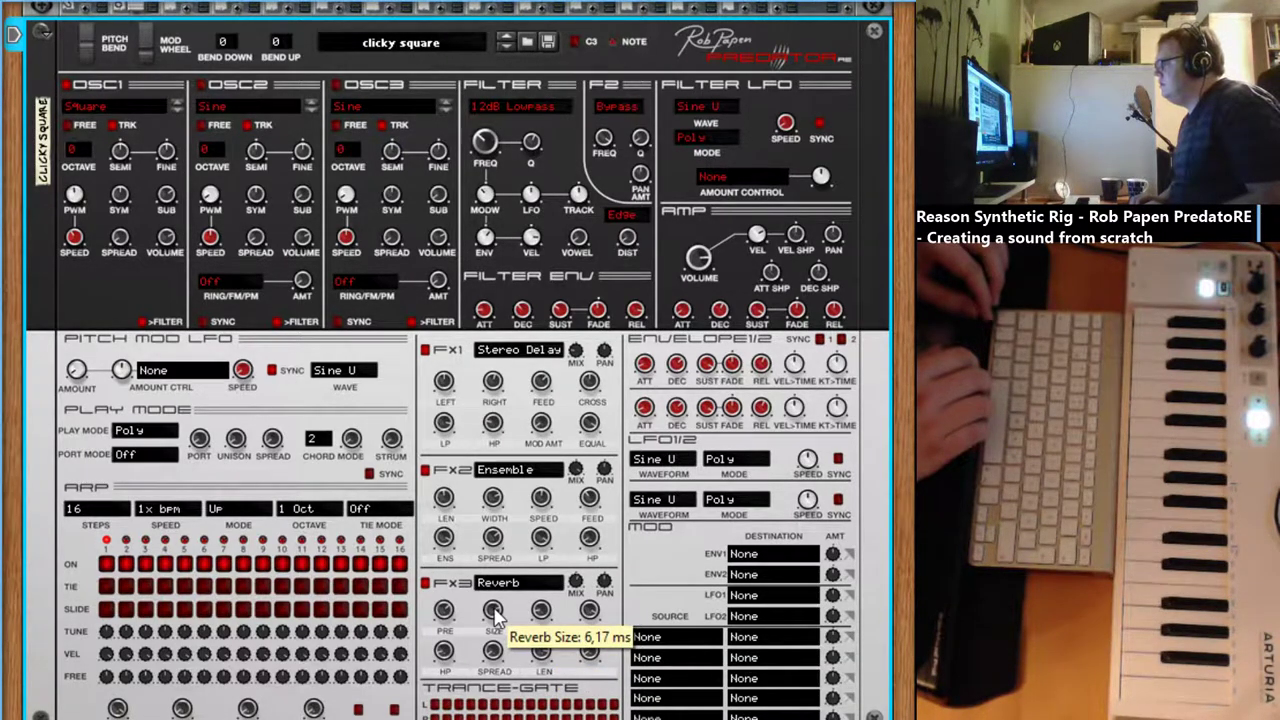
left_click_drag(496, 617, 496, 618)
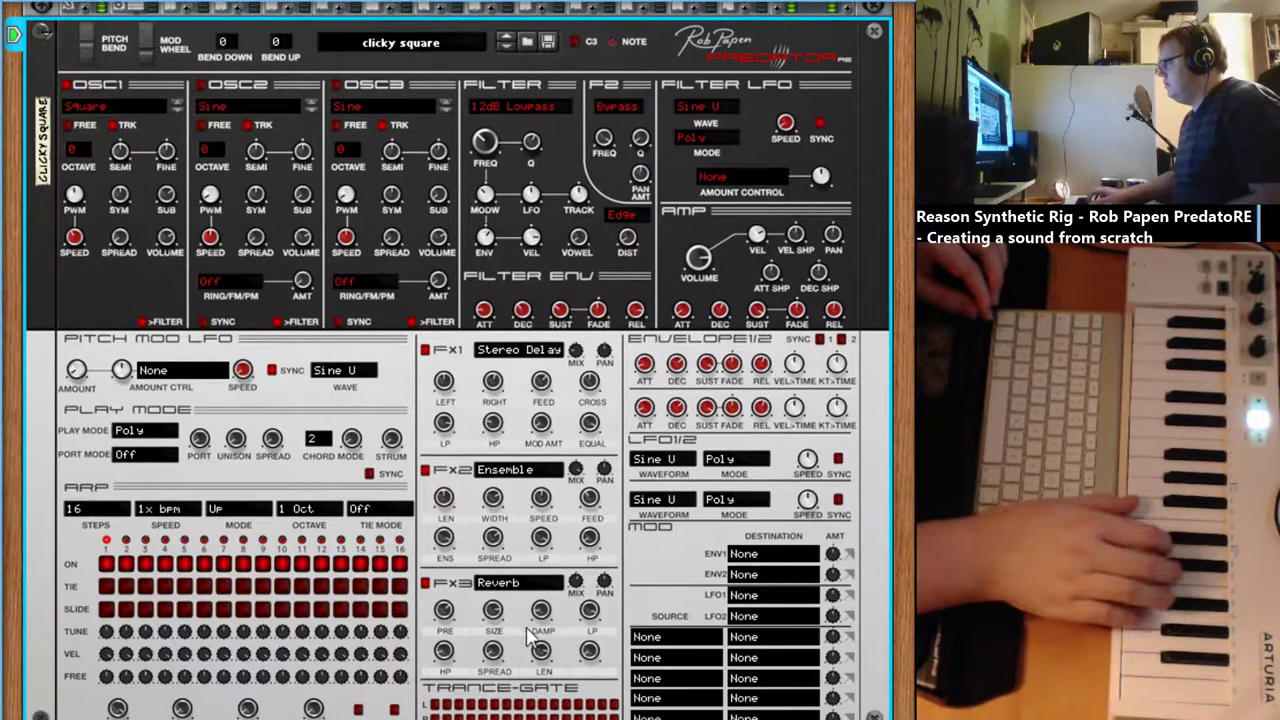
Step: Check the FX3 Reverb's length and lower its low-pass setting
mouse_move(797, 410)
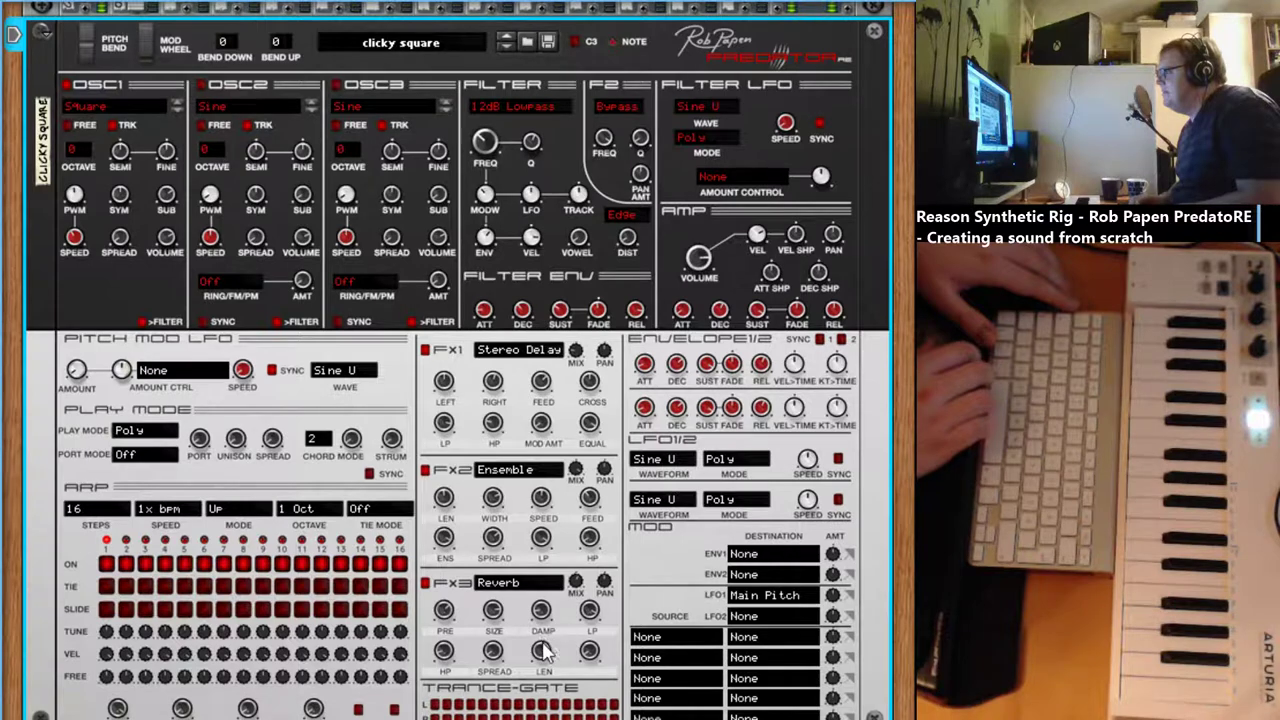
mouse_move(541, 652)
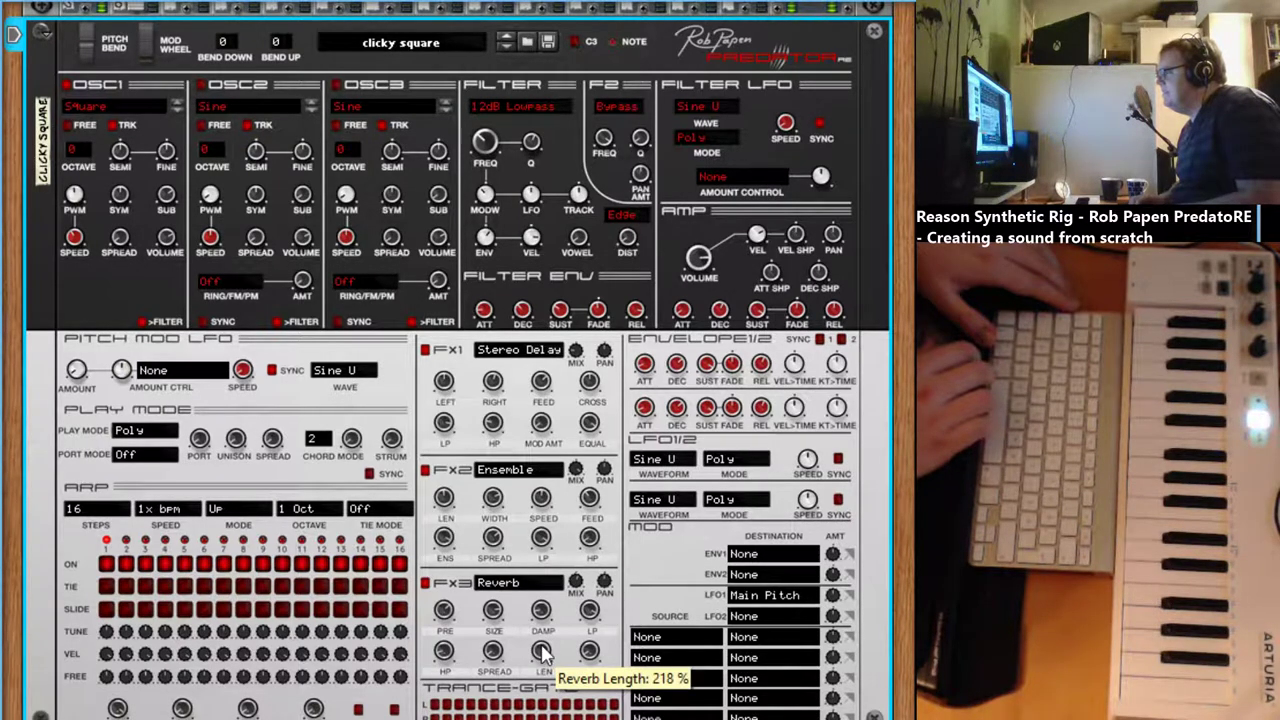
scroll(541, 652, "down", 3)
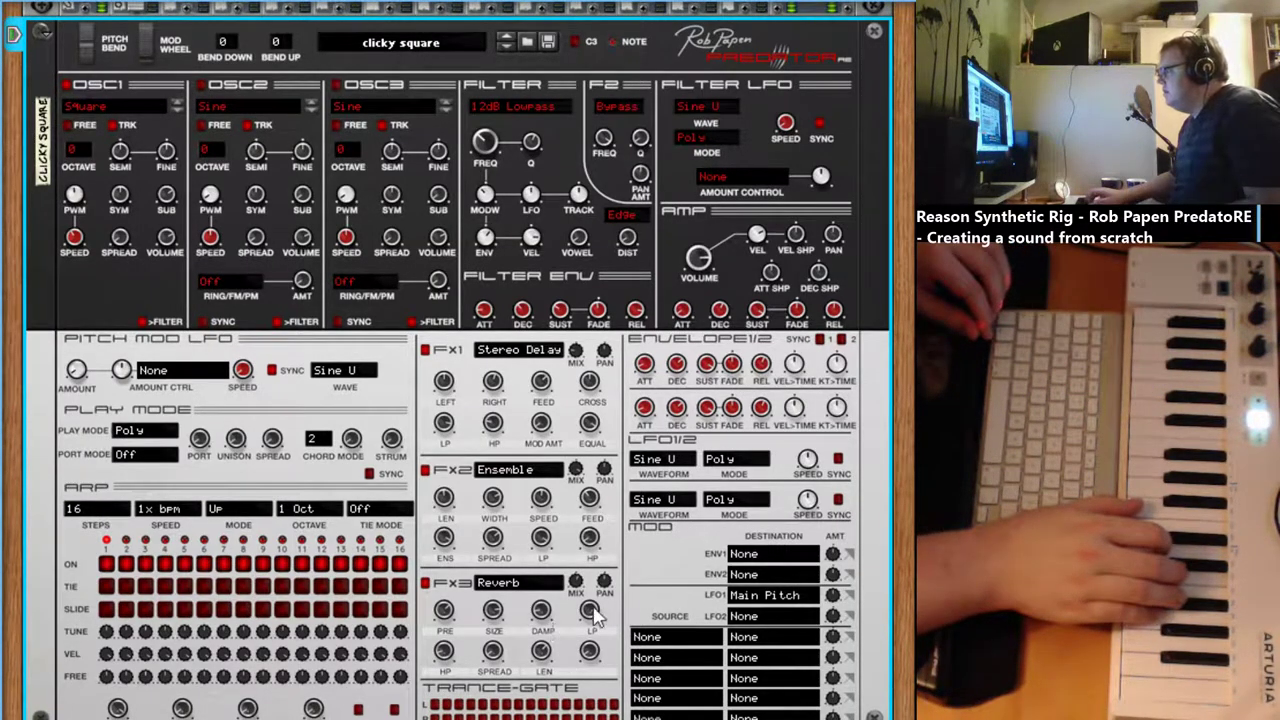
left_click_drag(595, 630, 590, 672)
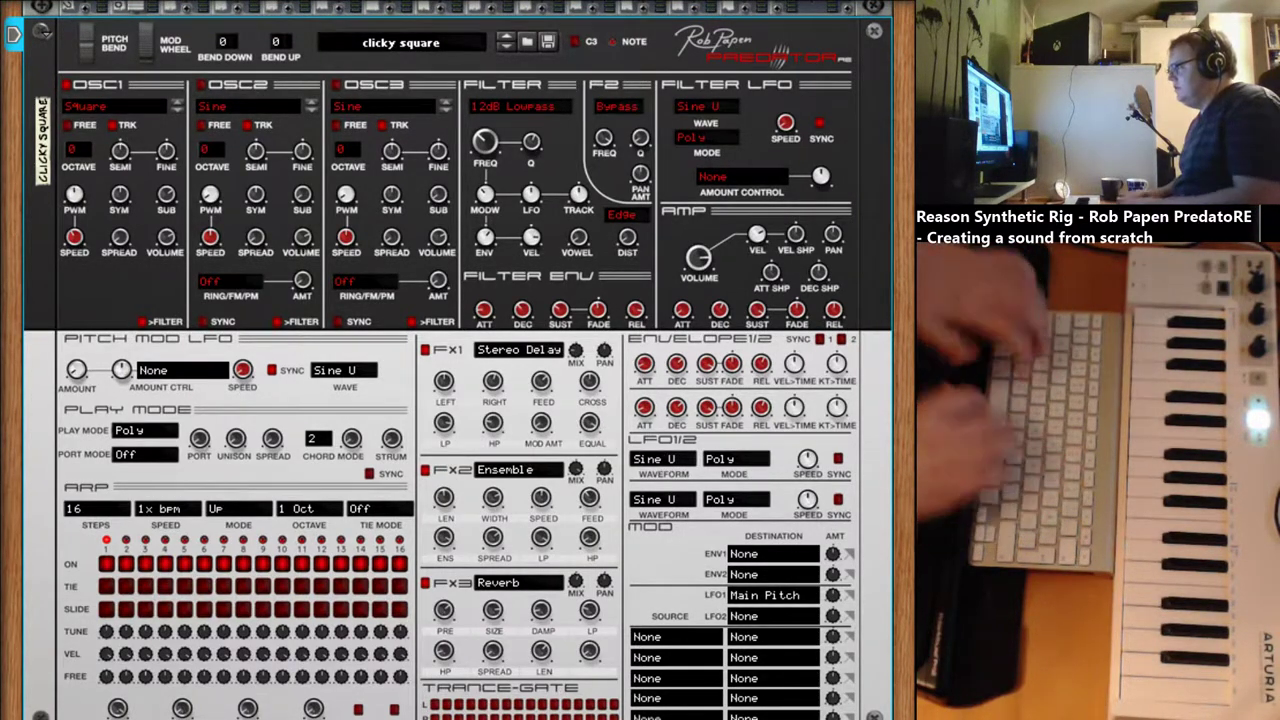
Step: Save the patch under the name "clicky drifting square"
key("Return")
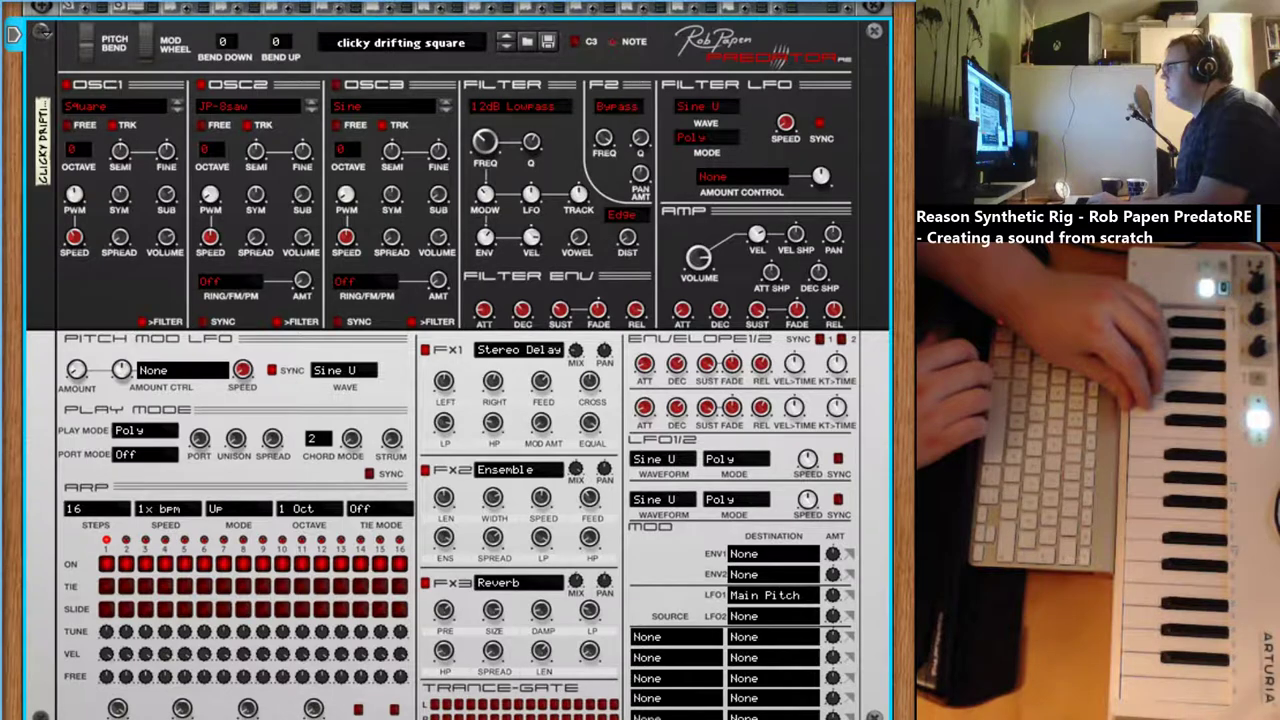
Step: Route LFO1 to Fine 1 in the modulation section and adjust its amount
scroll(765, 595, "down", 1)
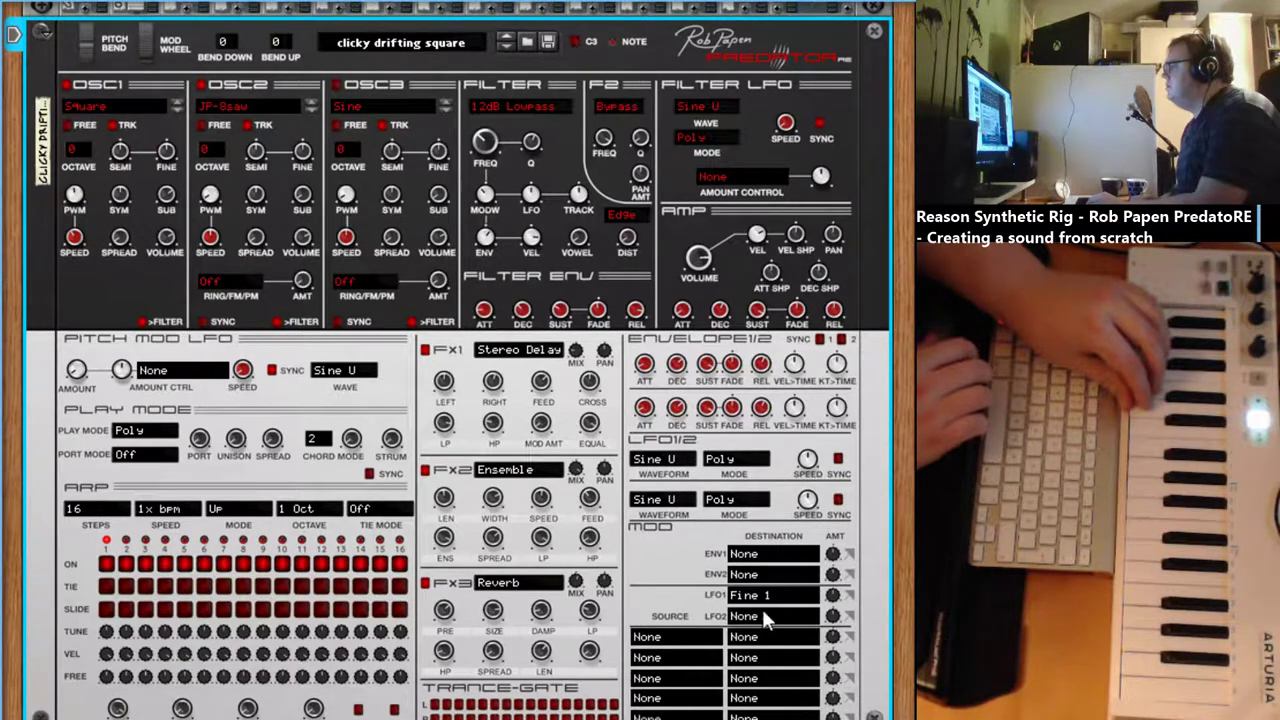
mouse_move(843, 600)
left_mouse_down()
mouse_move(848, 552)
mouse_move(850, 592)
left_mouse_up()
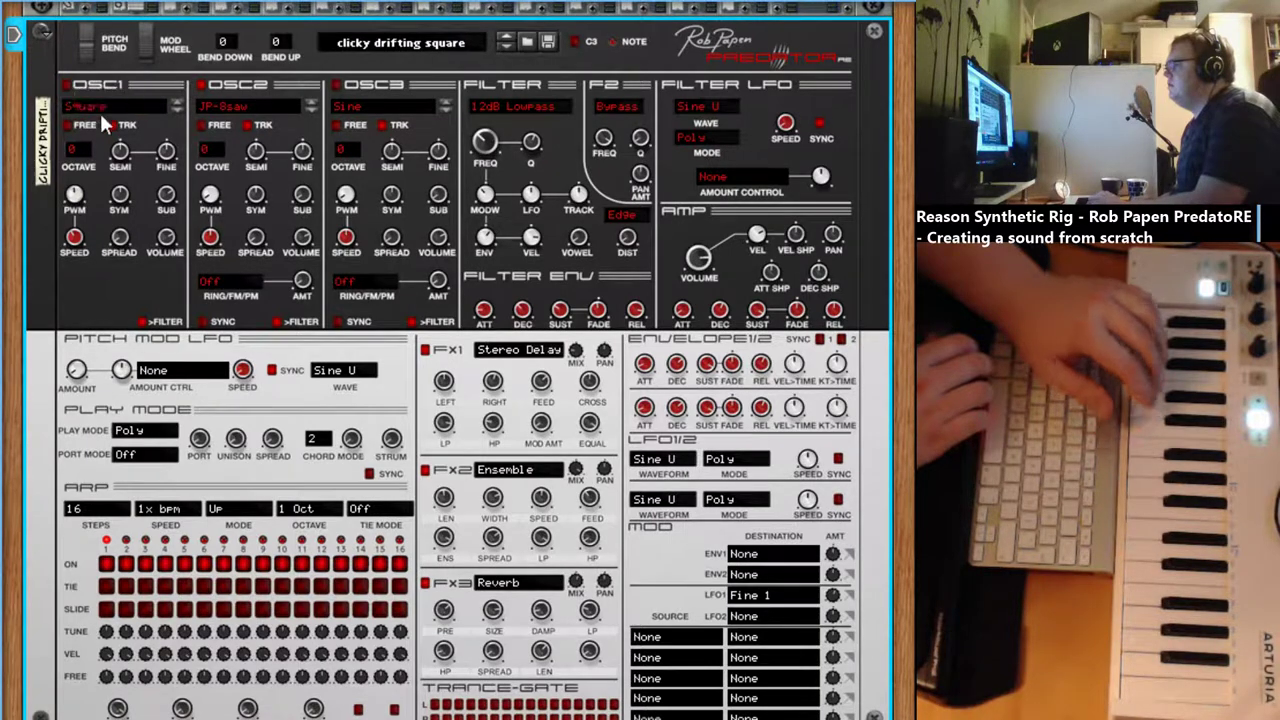
Step: Switch on OSC2 with the JP-8saw waveform, adjust its volume and set its octave to +2
left_click(205, 85)
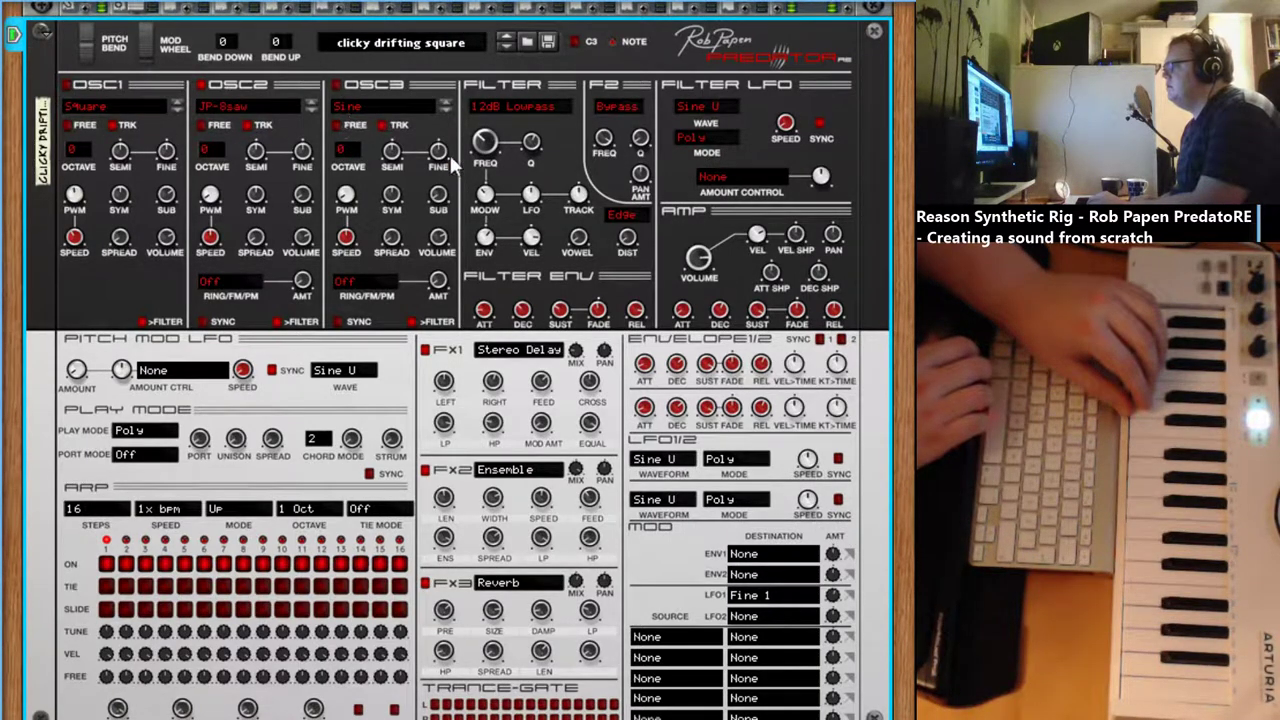
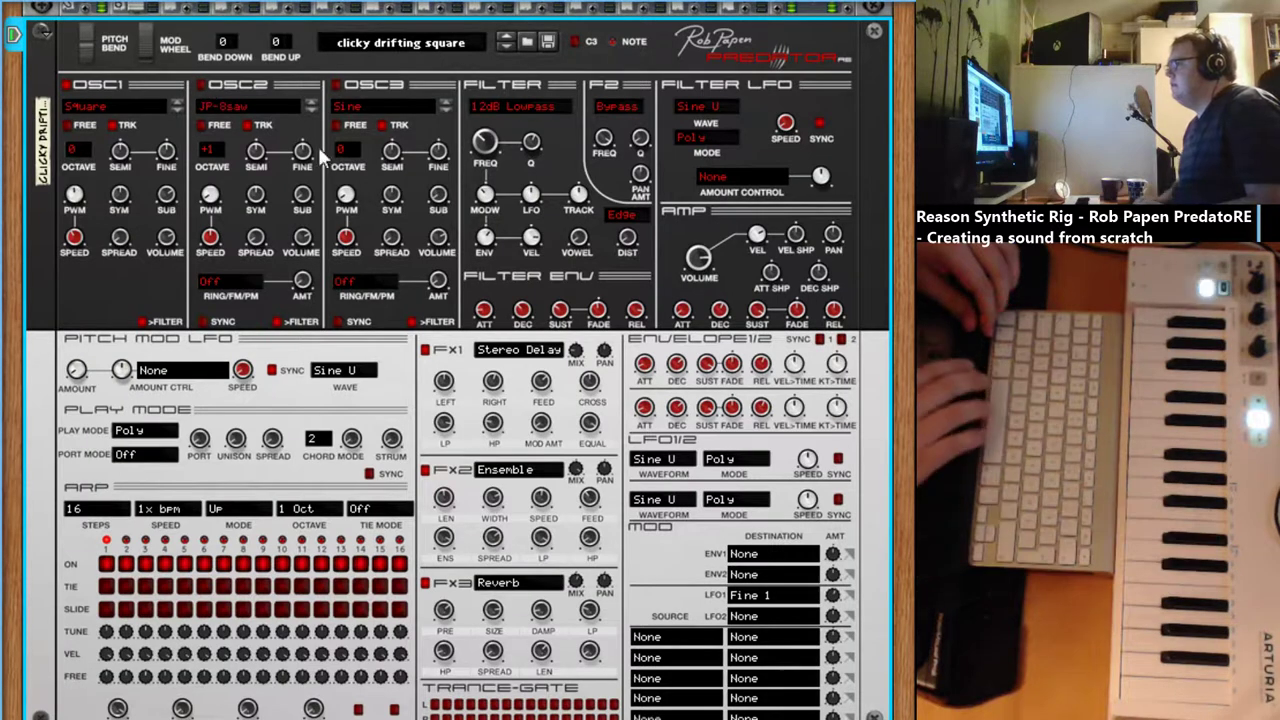
left_click_drag(302, 236, 302, 232)
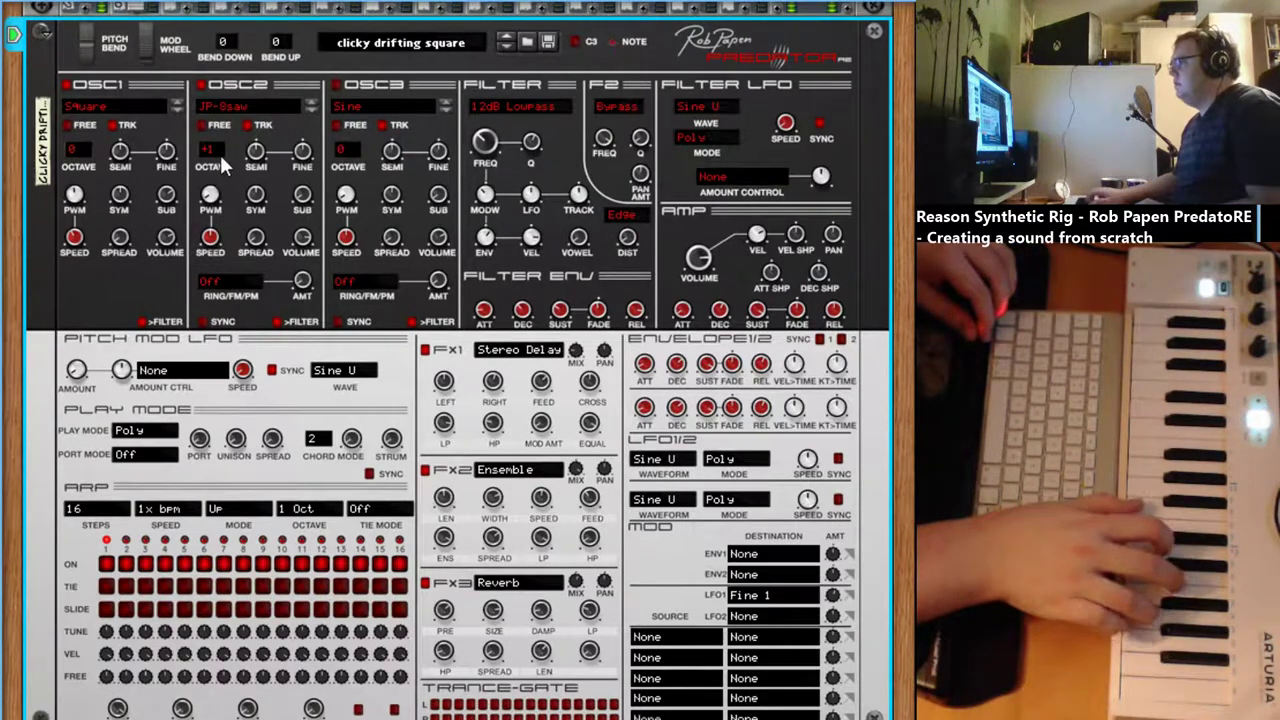
left_click_drag(217, 147, 217, 165)
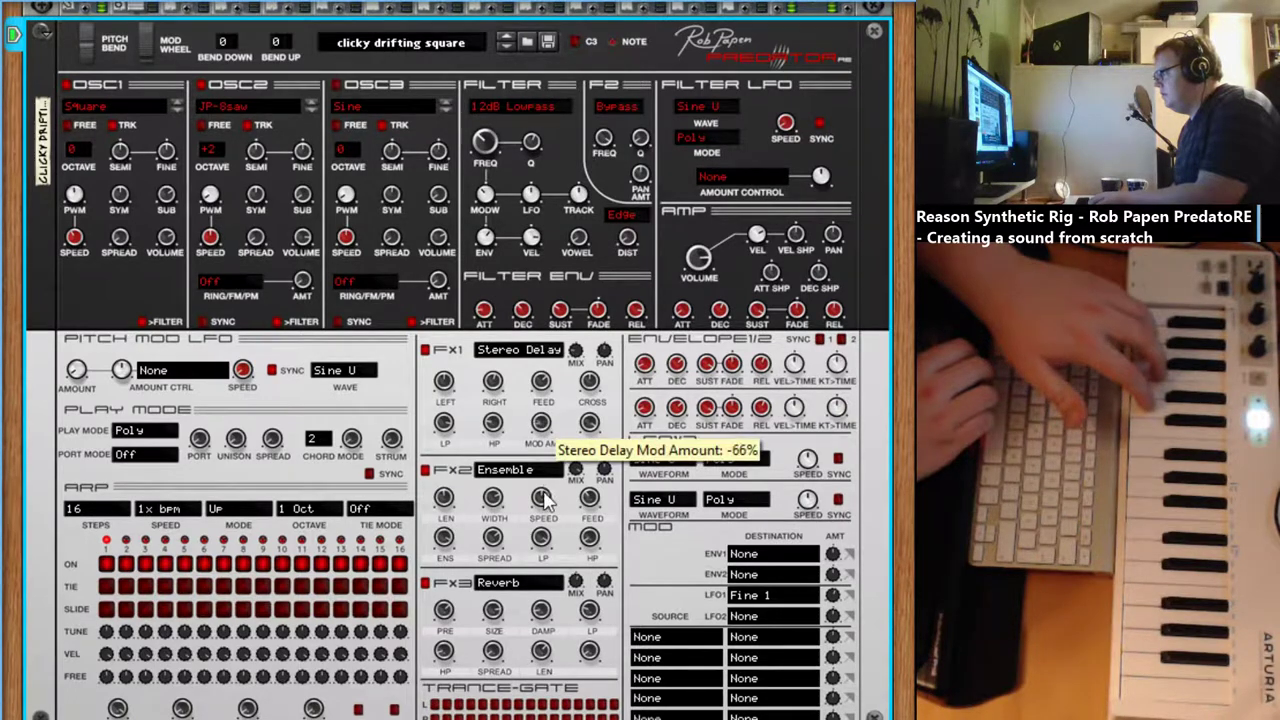
Step: Adjust the FX1 Stereo Delay's feedback and set its crossfeed to 28%
left_click_drag(543, 402, 540, 386)
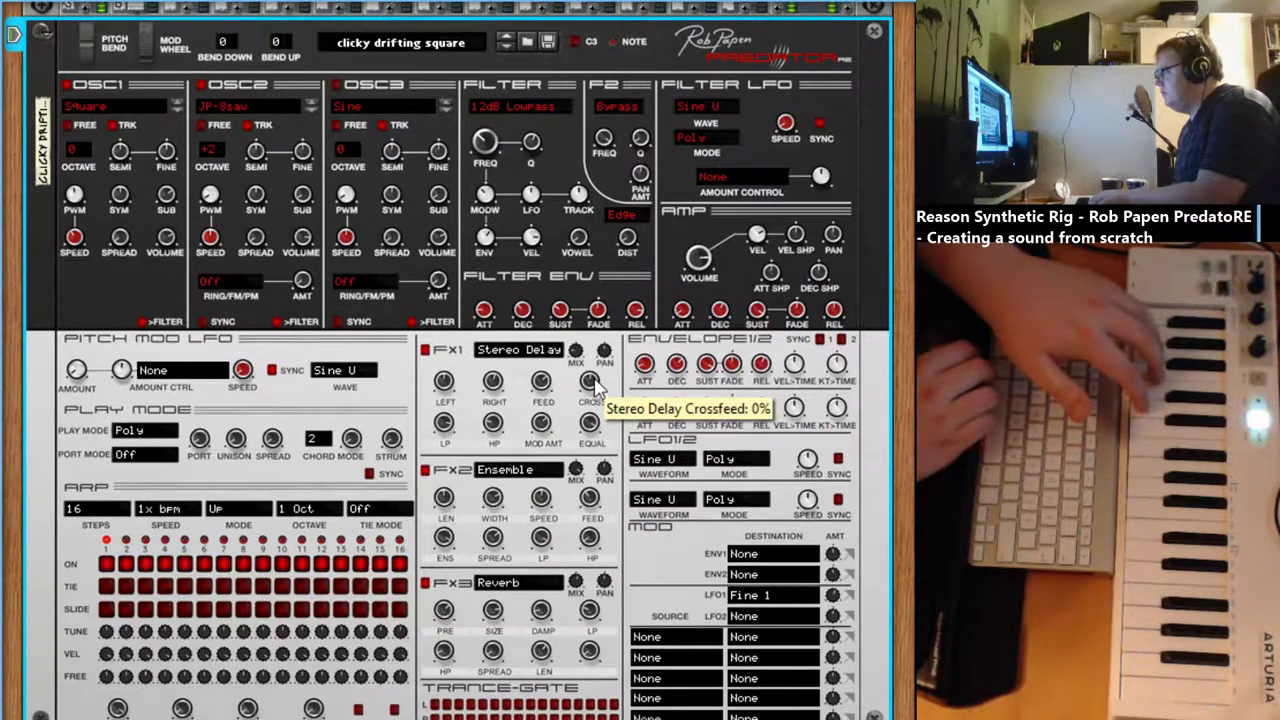
left_click_drag(593, 374, 598, 344)
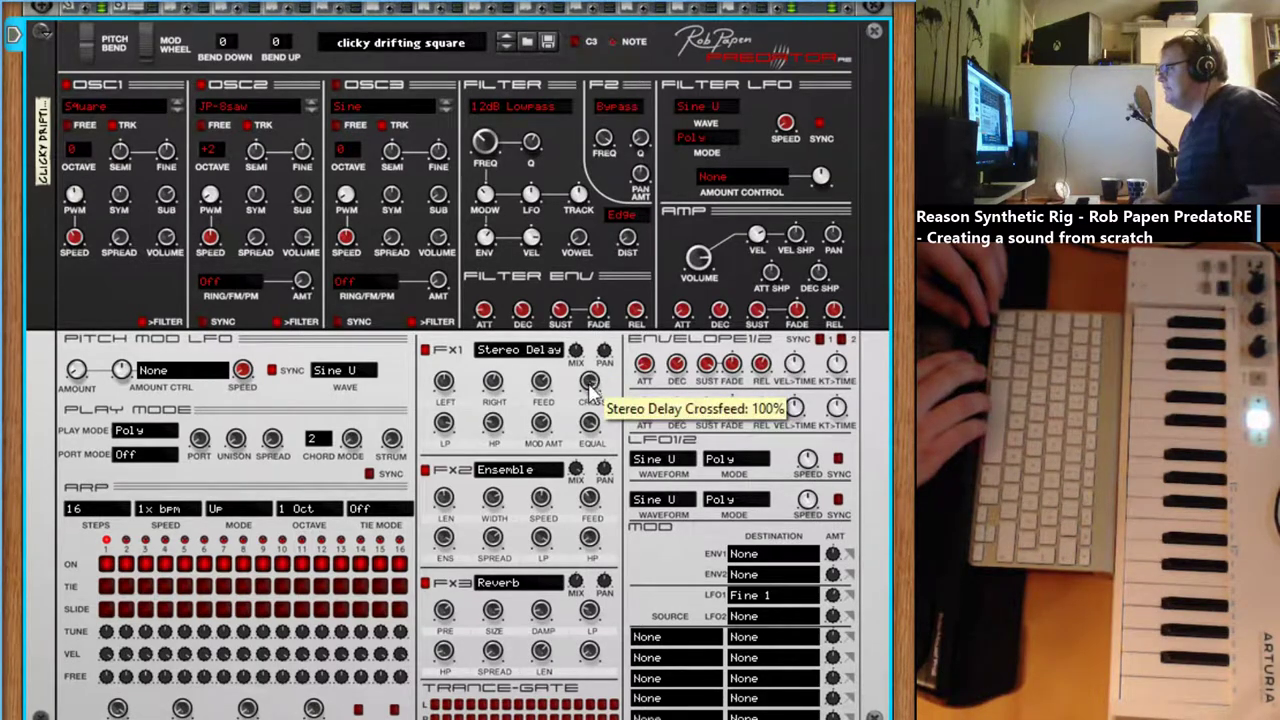
left_click_drag(589, 383, 590, 422)
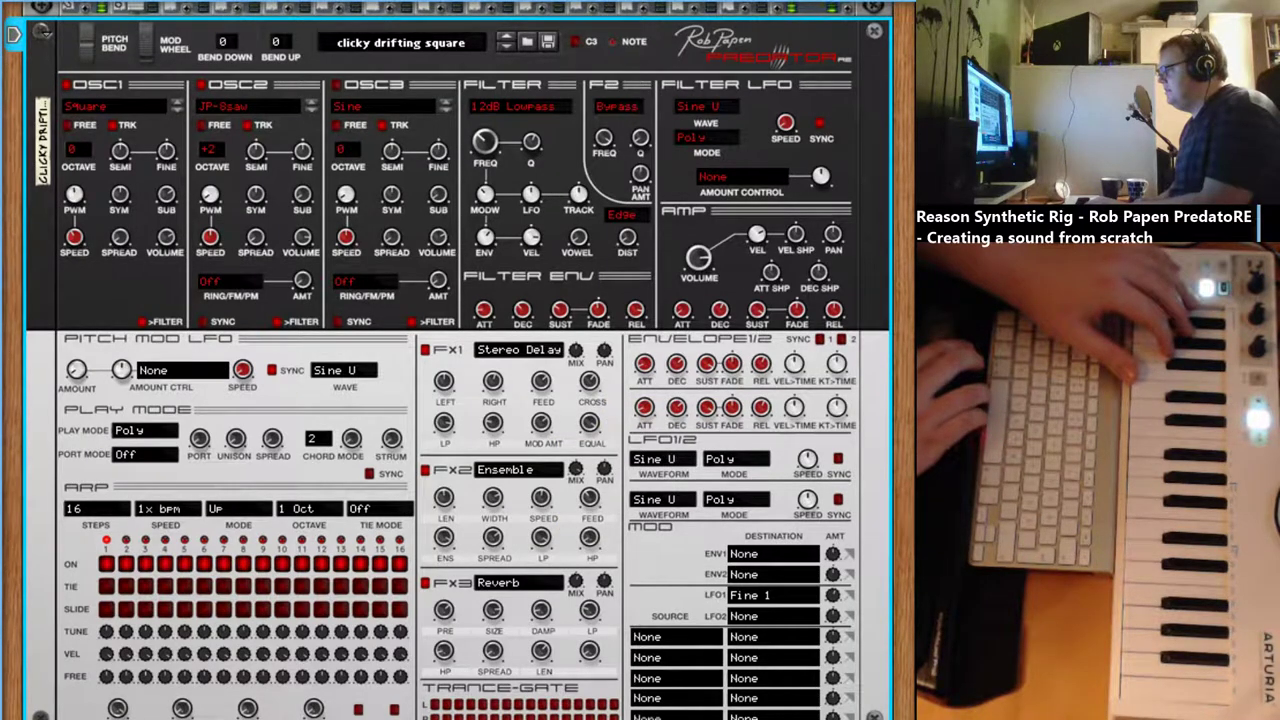
Step: Raise the drum loop's channel 2 level on the mixer to 91
scroll(125, 285, "up", 5)
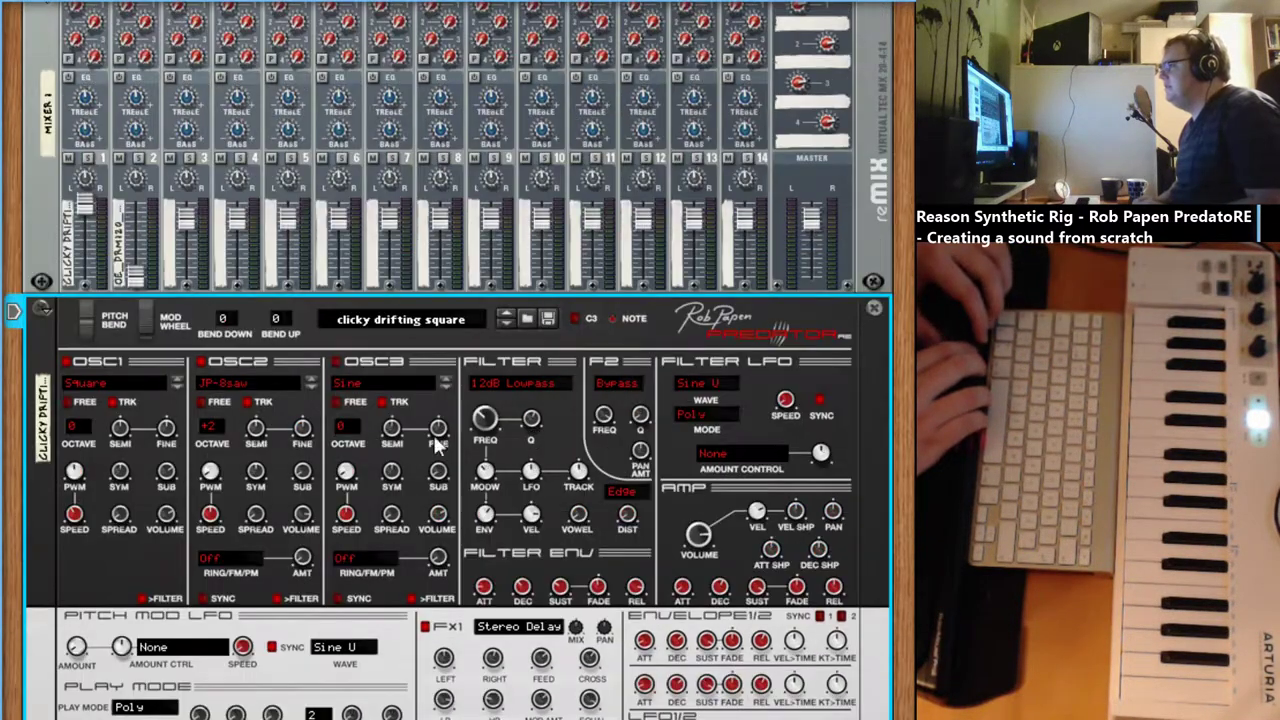
left_click_drag(129, 280, 137, 235)
scroll(542, 225, "down", 5)
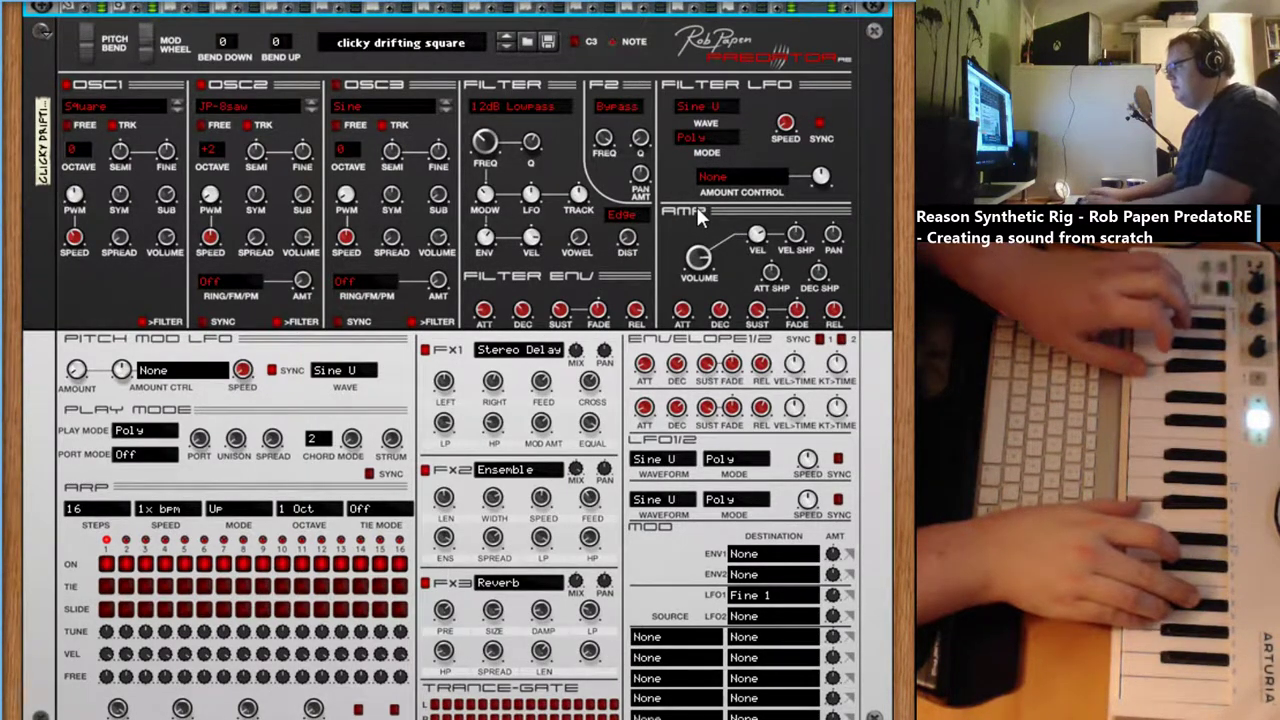
scroll(691, 248, "up", 2)
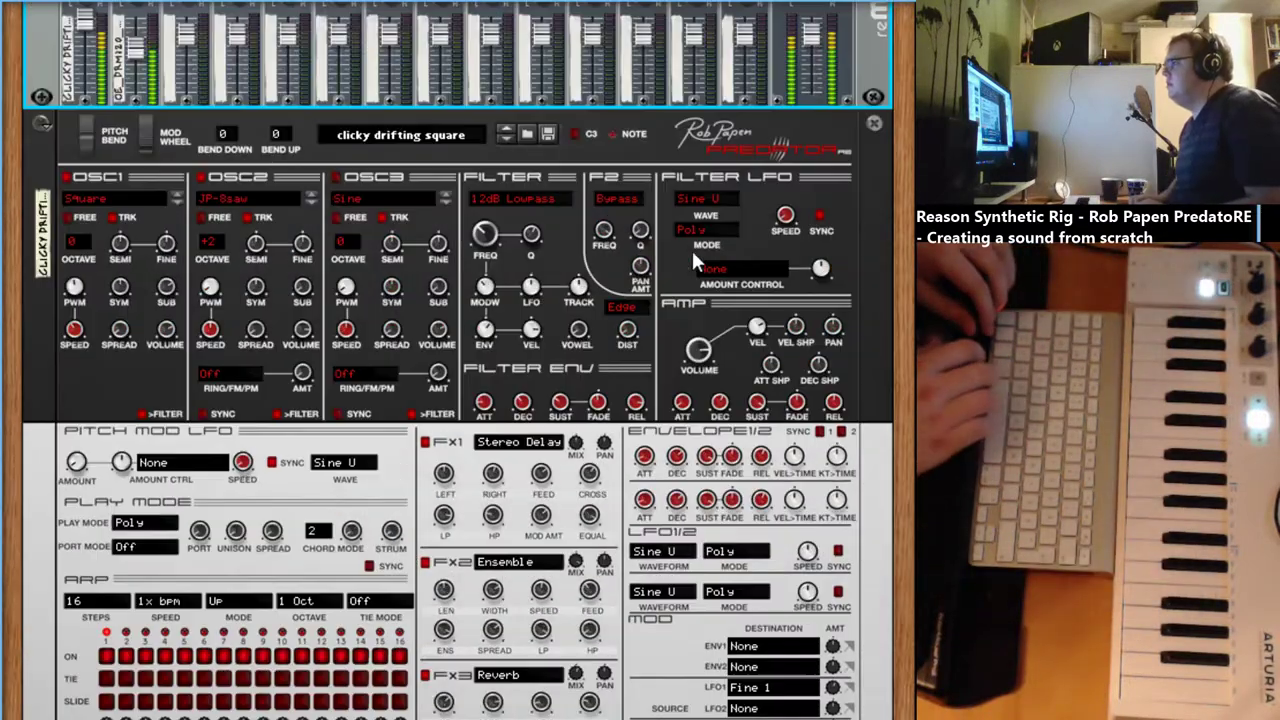
scroll(693, 258, "up", 2)
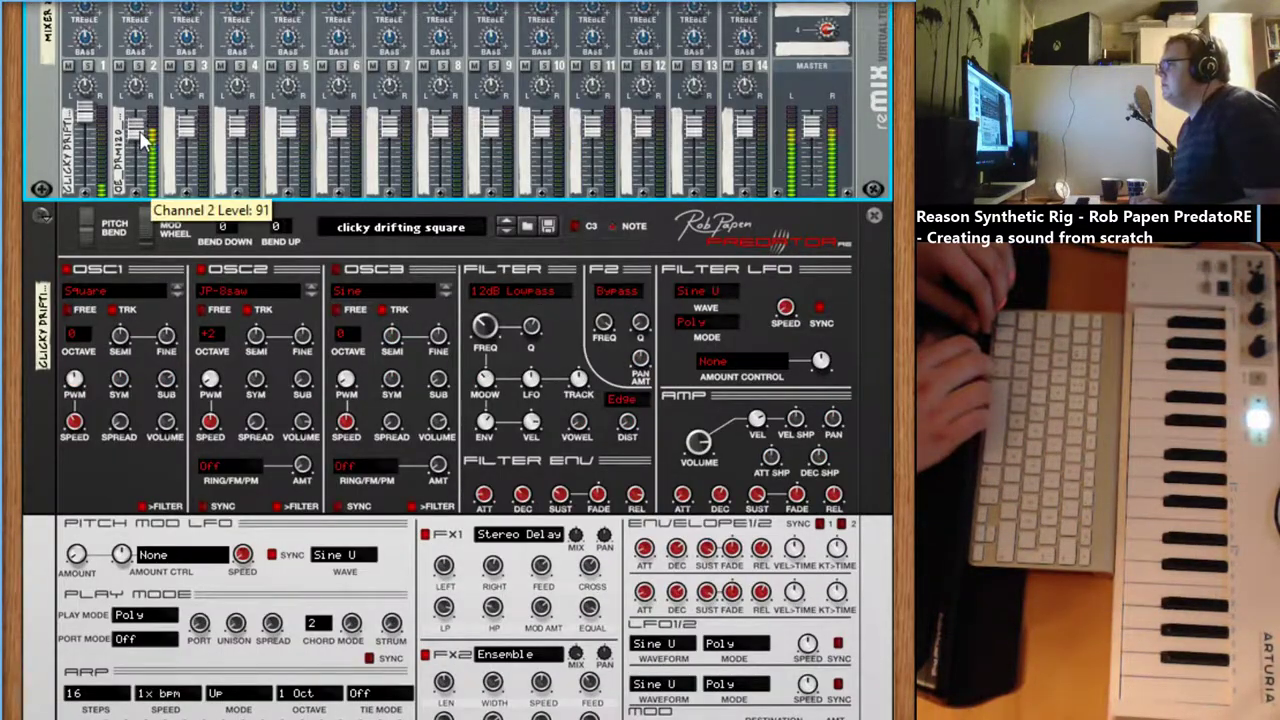
Step: Review the FX1 Stereo Delay settings and readjust its mod amount
scroll(661, 449, "down", 2)
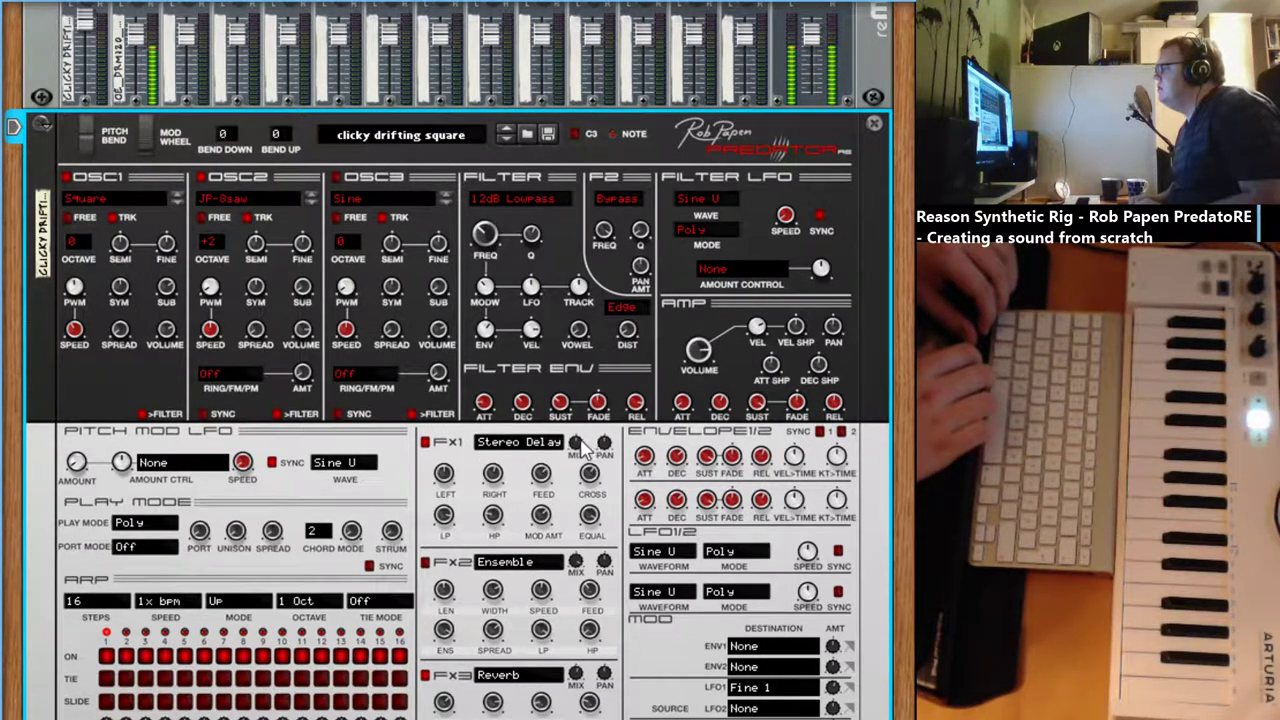
mouse_move(580, 451)
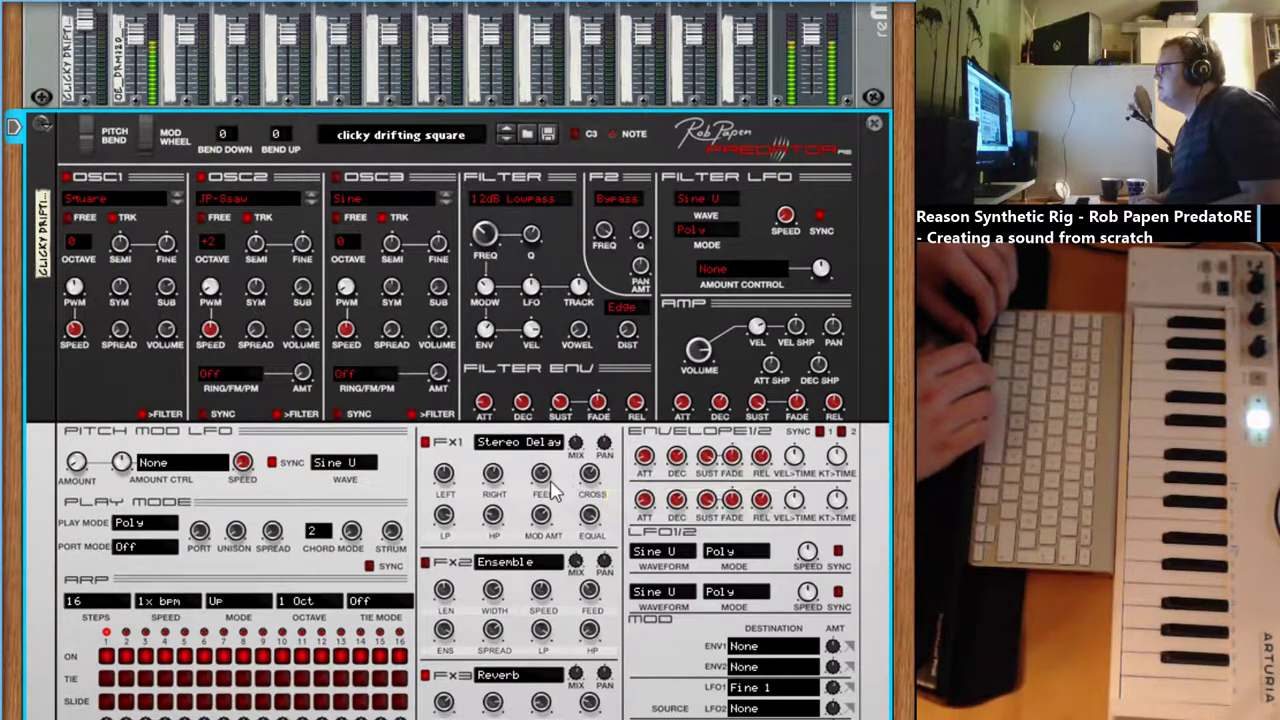
mouse_move(543, 488)
mouse_move(543, 514)
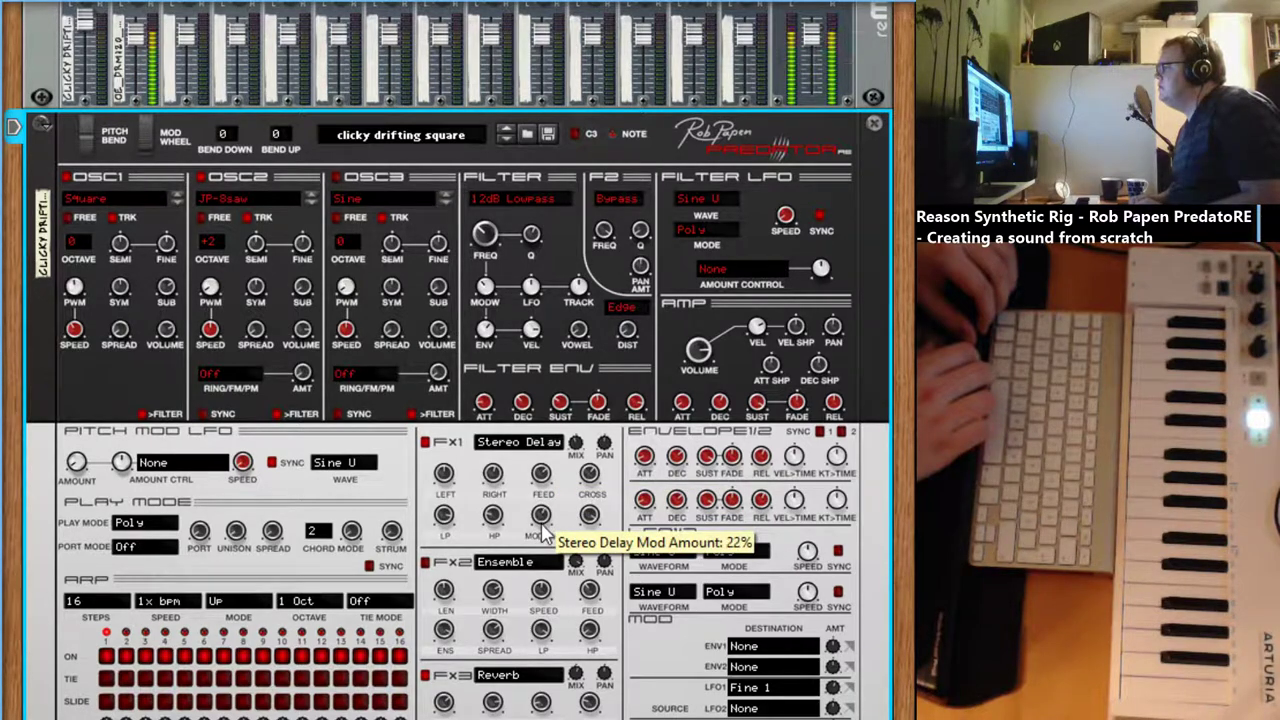
left_click_drag(543, 538, 541, 515)
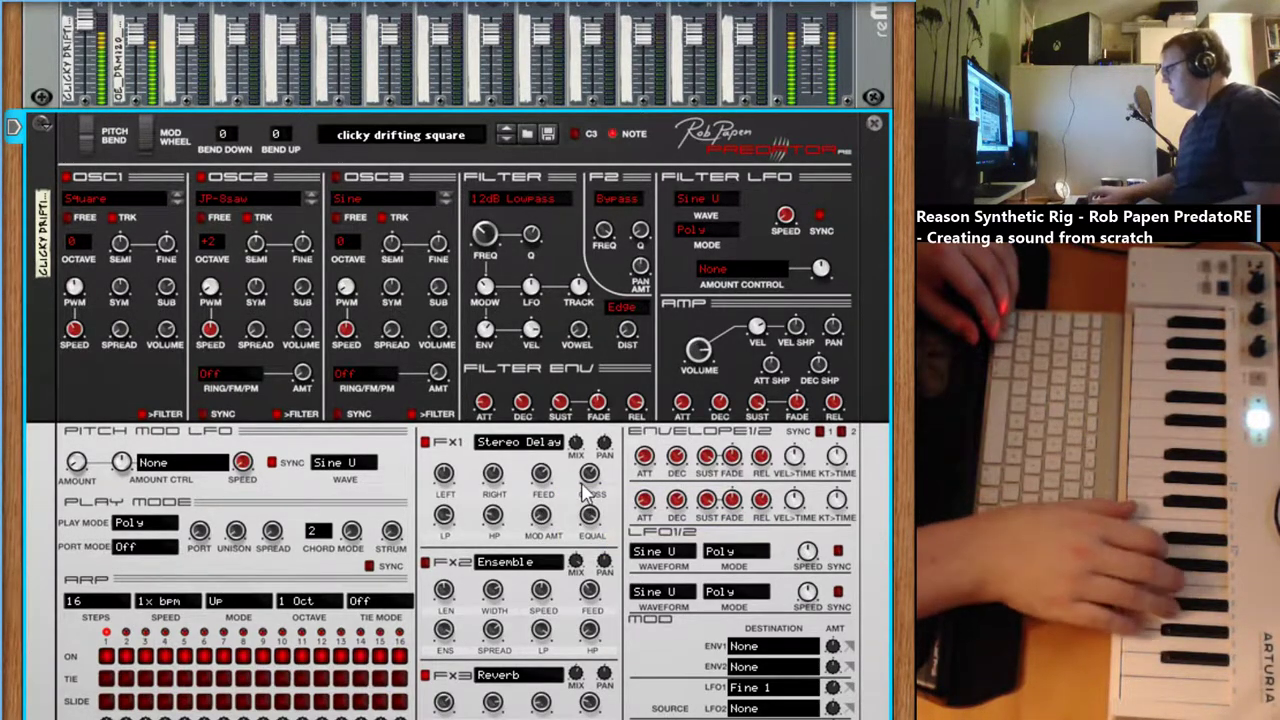
mouse_move(586, 490)
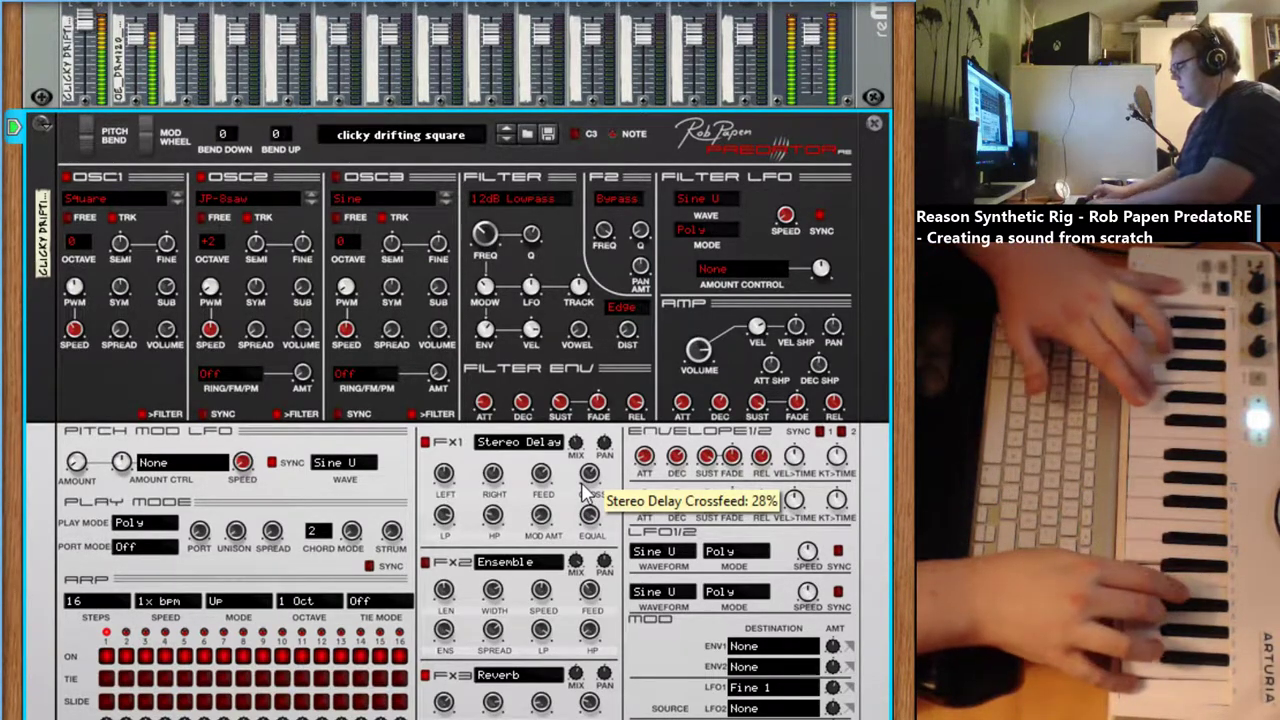
Step: Raise the cutoff frequency of the 12dB Lowpass filter
scroll(588, 495, "down", 2)
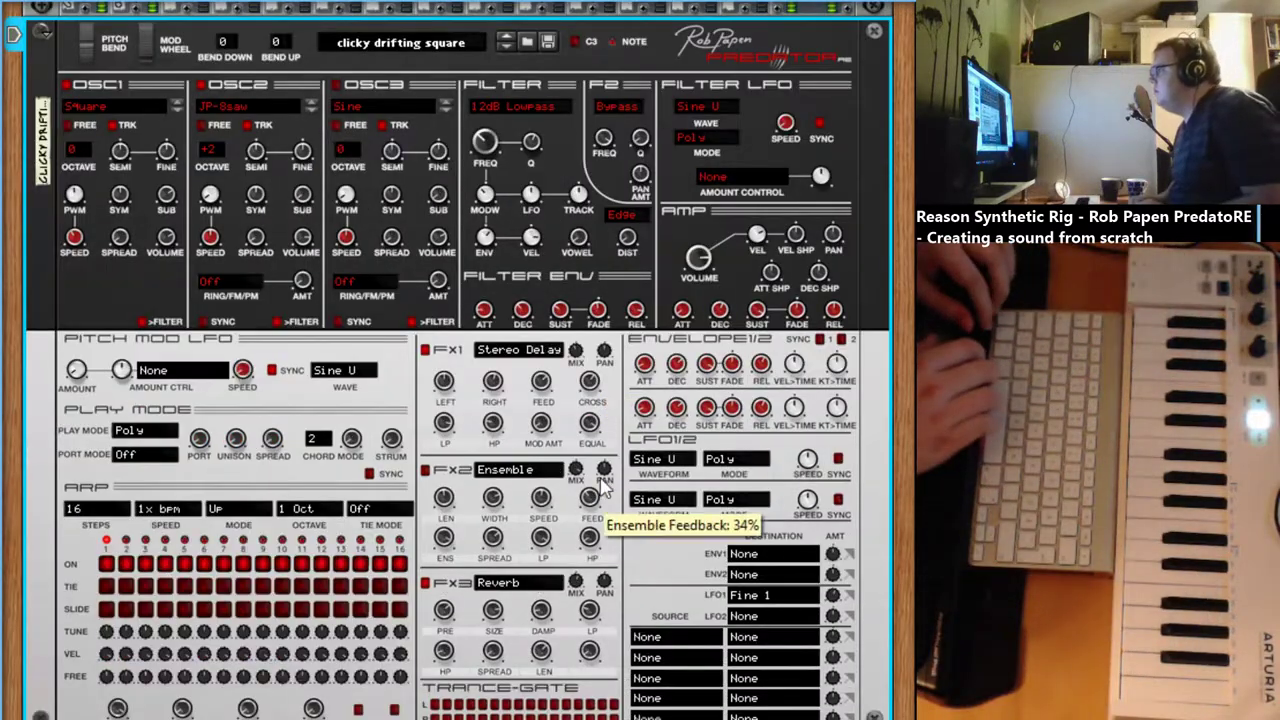
scroll(566, 348, "up", 4)
scroll(566, 342, "down", 3)
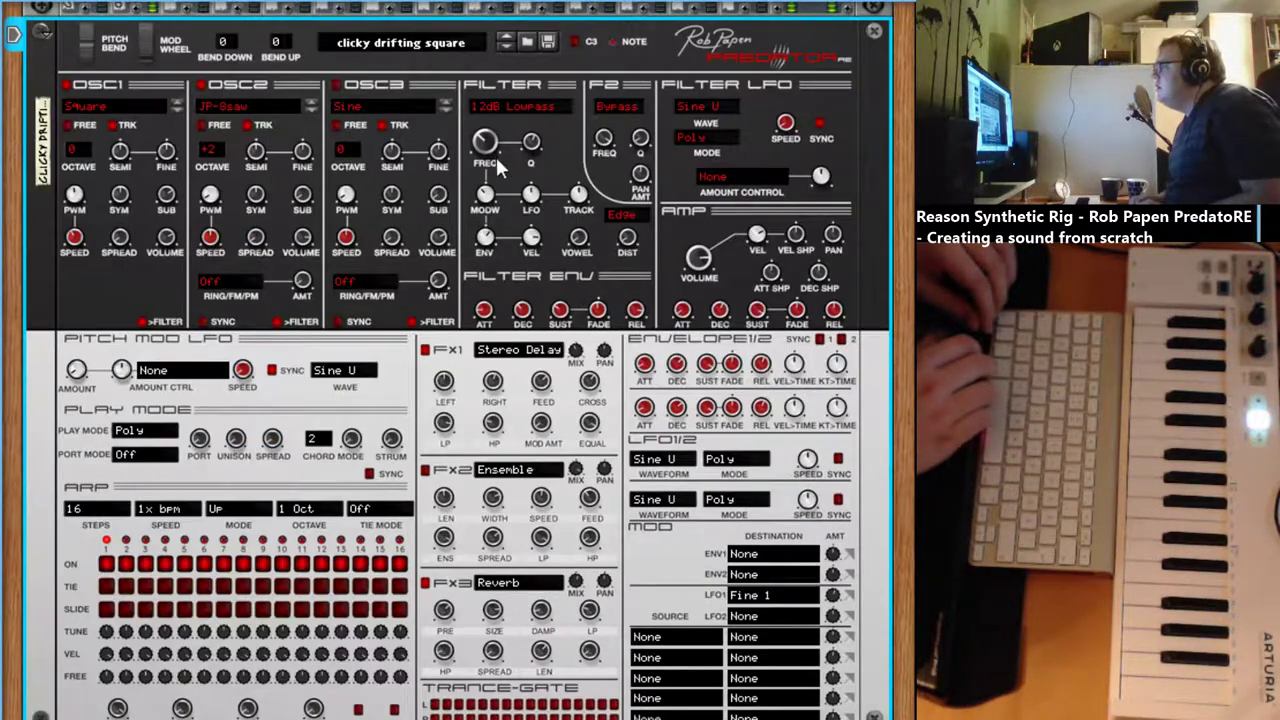
left_click_drag(492, 142, 491, 117)
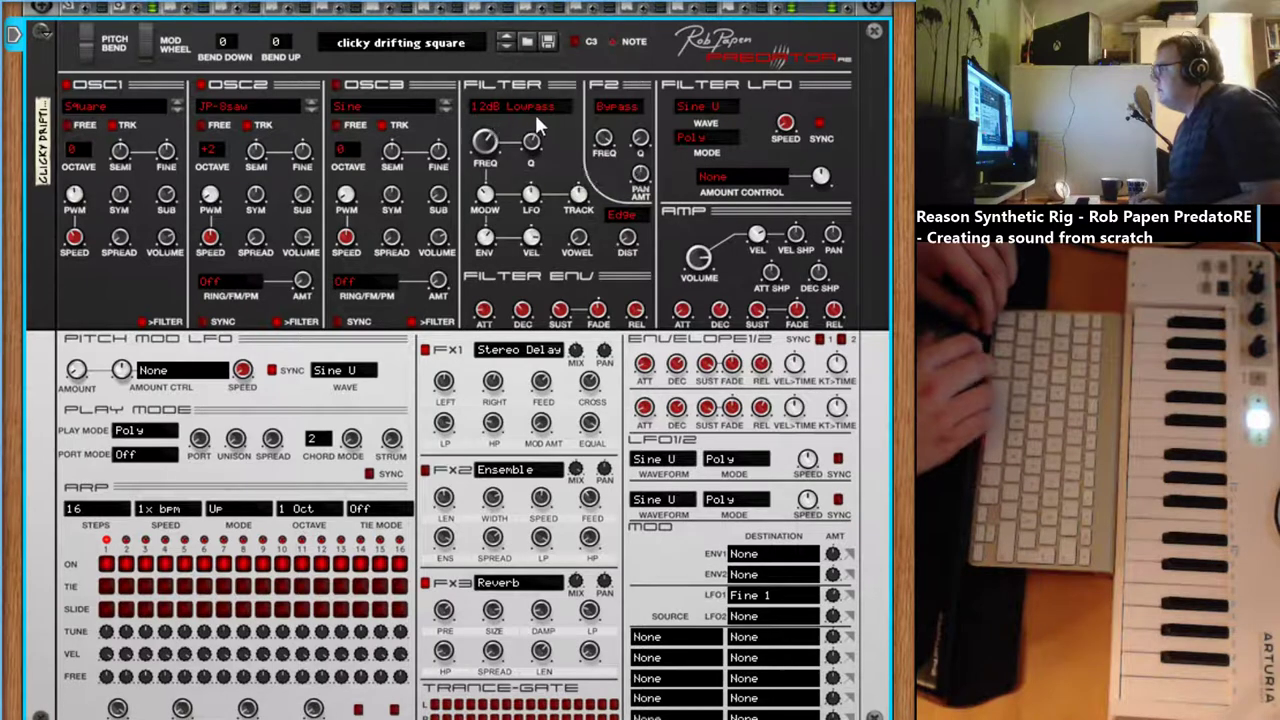
mouse_move(536, 136)
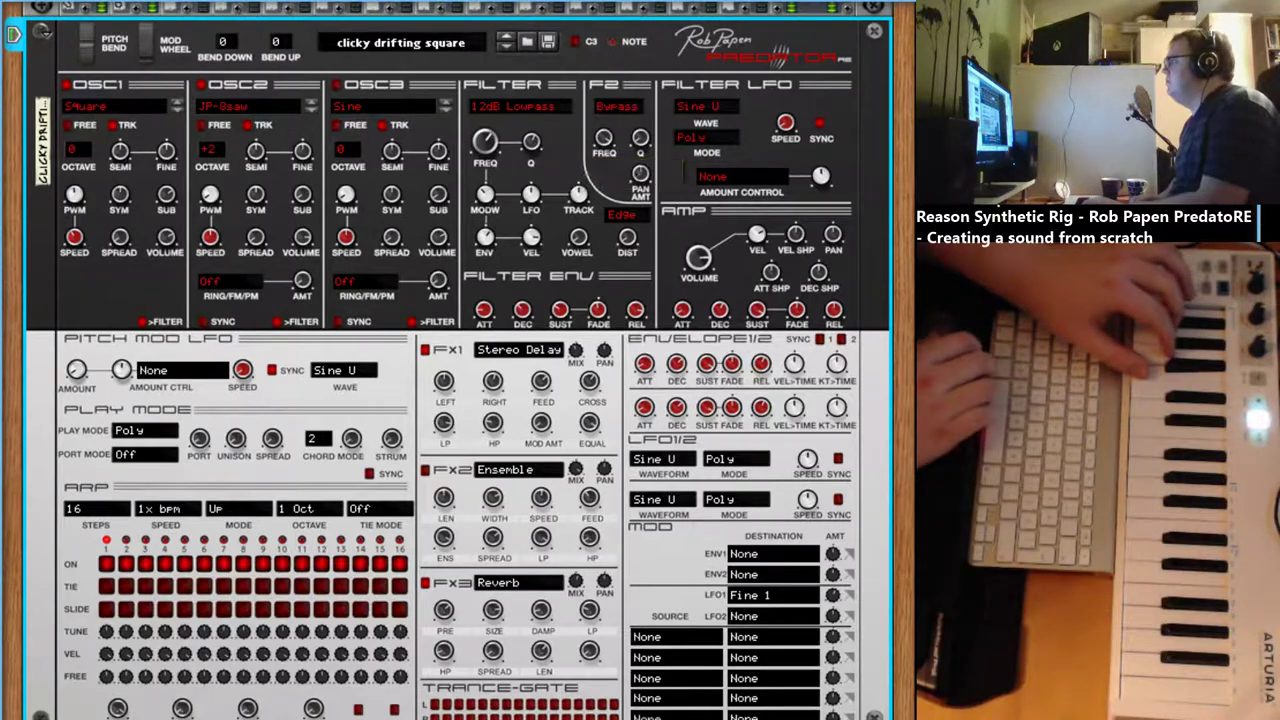
Step: Lower the synth's channel 1 level slightly on the mixer
scroll(457, 360, "up", 10)
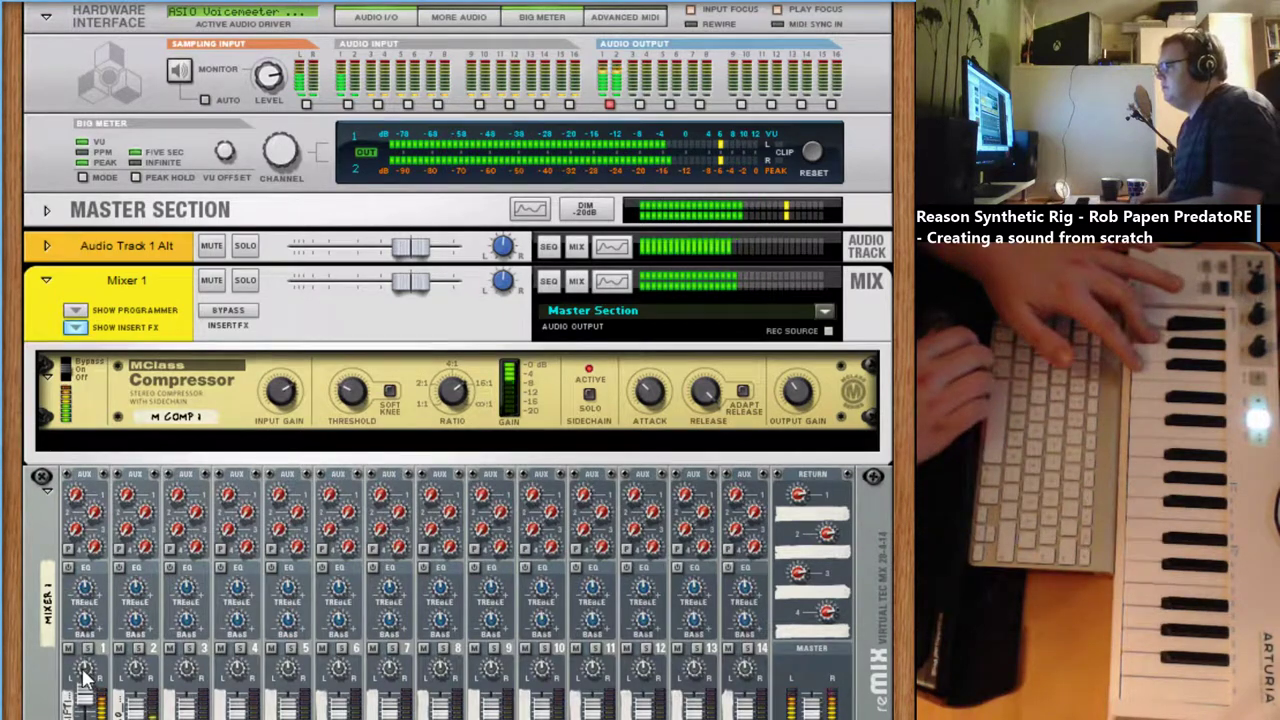
left_click(85, 700)
left_click_drag(85, 705, 86, 713)
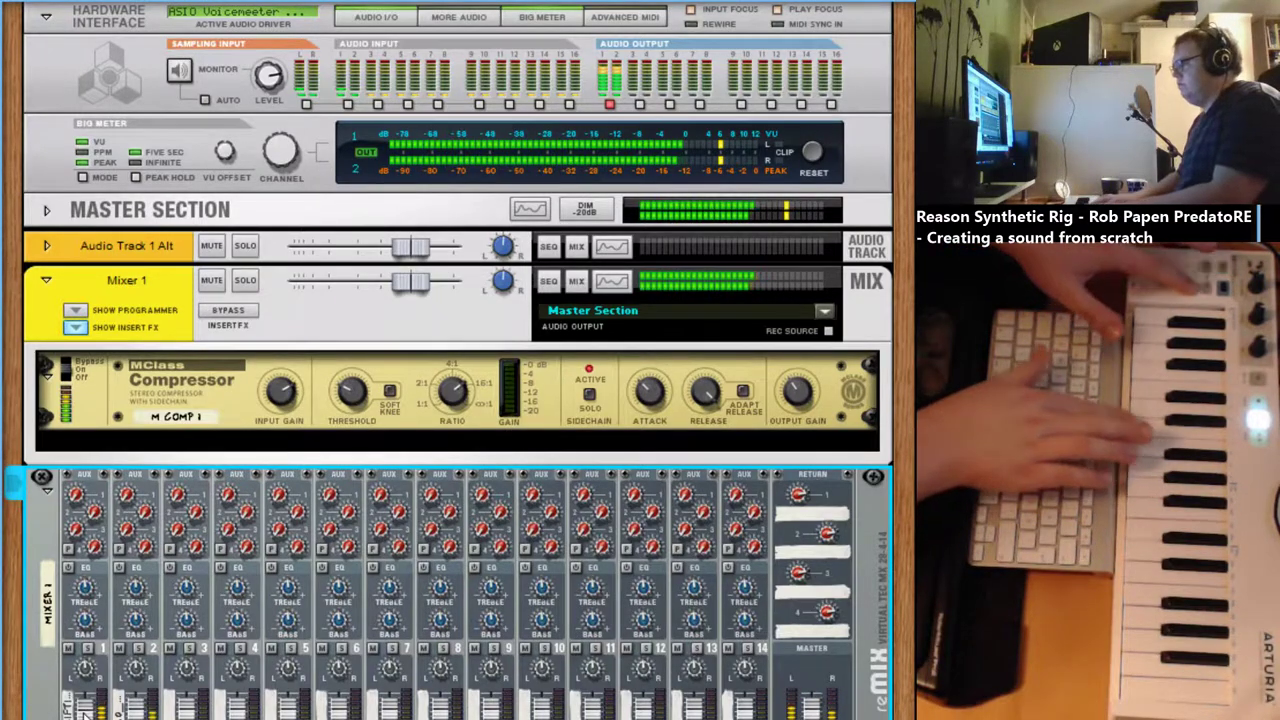
Step: Bring the drum loop's channel 2 level on the mixer all the way down
scroll(707, 423, "down", 10)
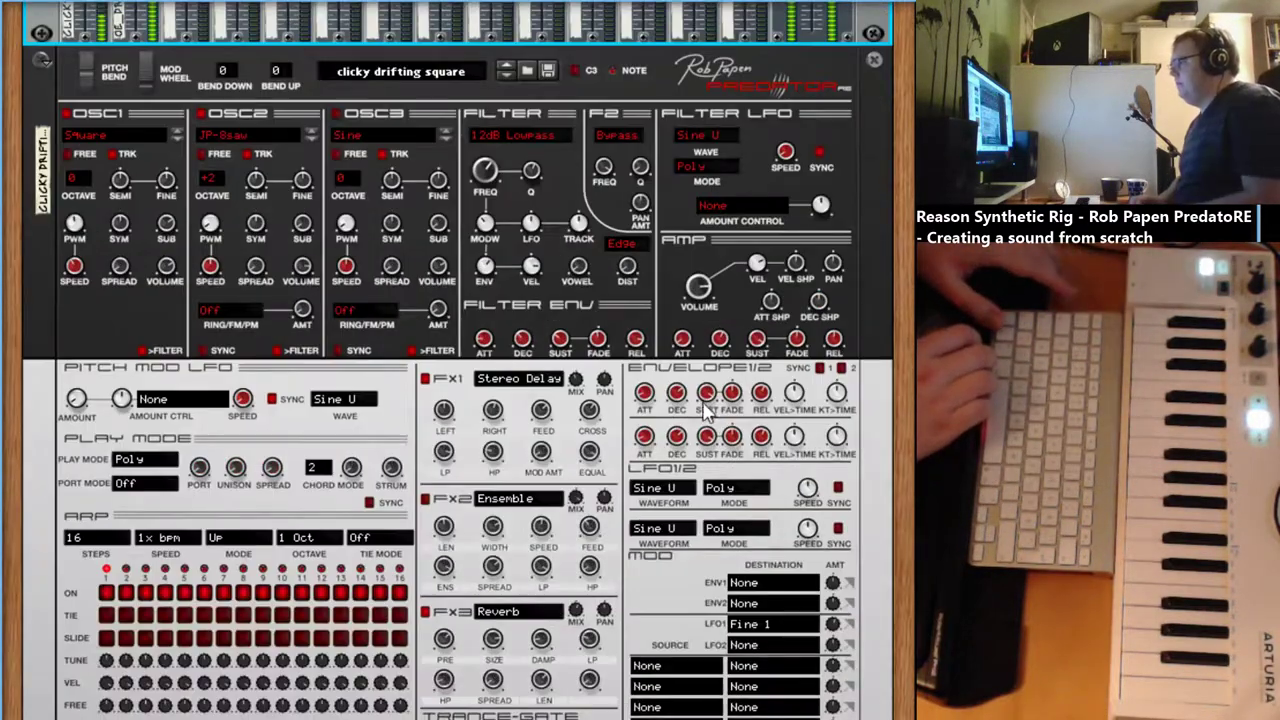
scroll(457, 400, "down", 1)
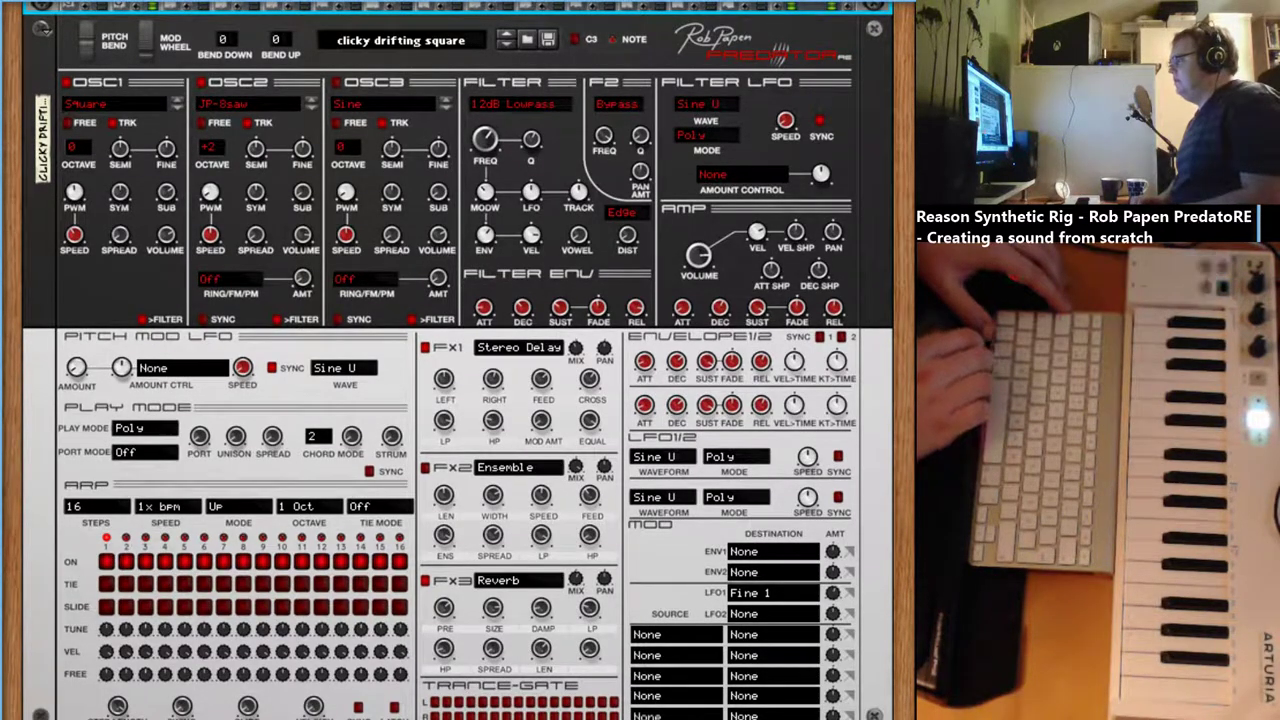
scroll(457, 400, "up", 2)
scroll(457, 400, "up", 10)
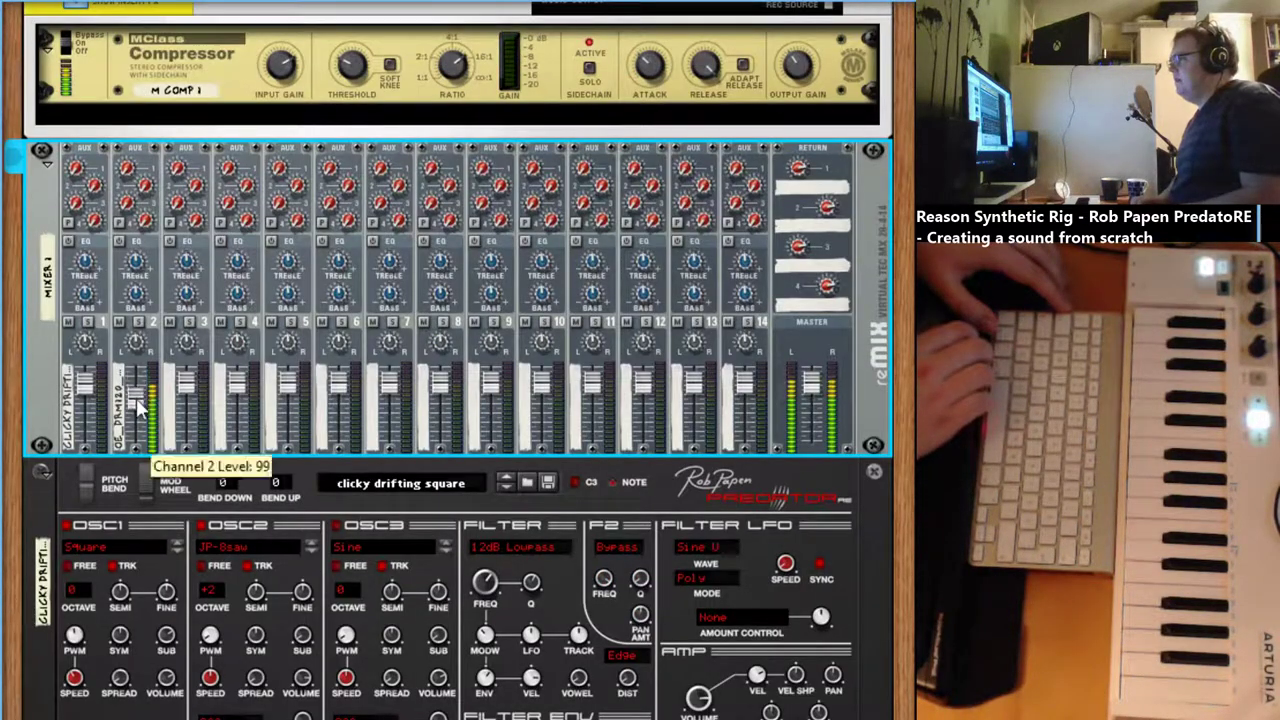
scroll(133, 467, "down", 11)
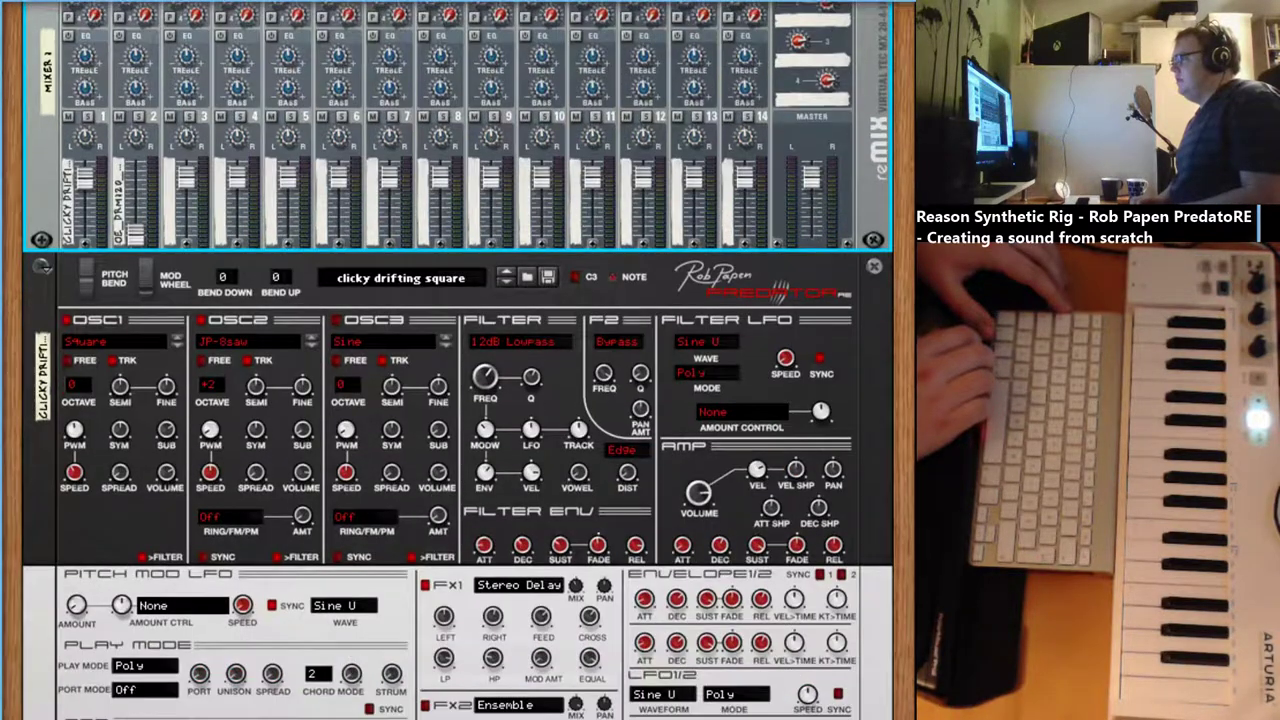